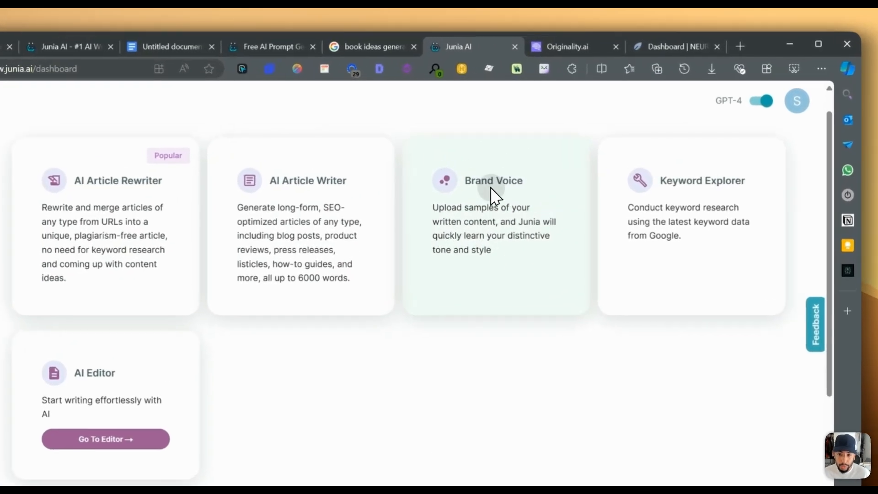
# Step: Open Brand Voice and read the descriptions of the saved MKGrowth and empathetic voices
pyautogui.click(548, 157)
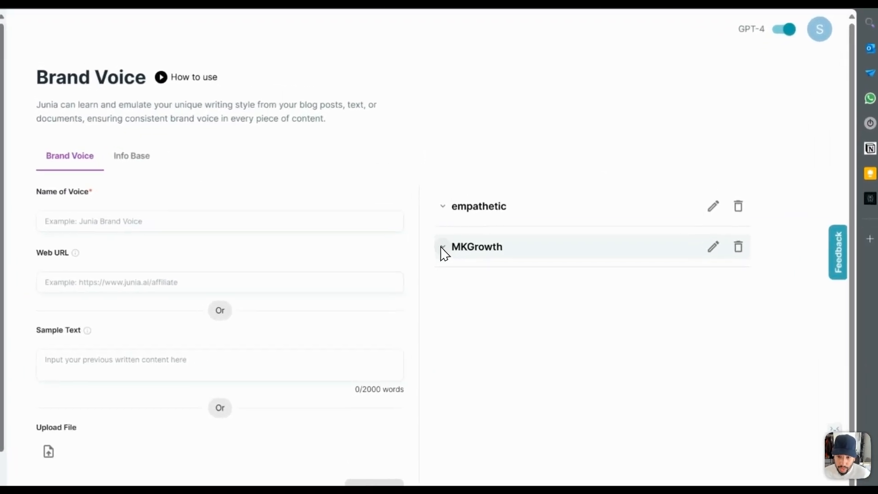
pyautogui.click(441, 248)
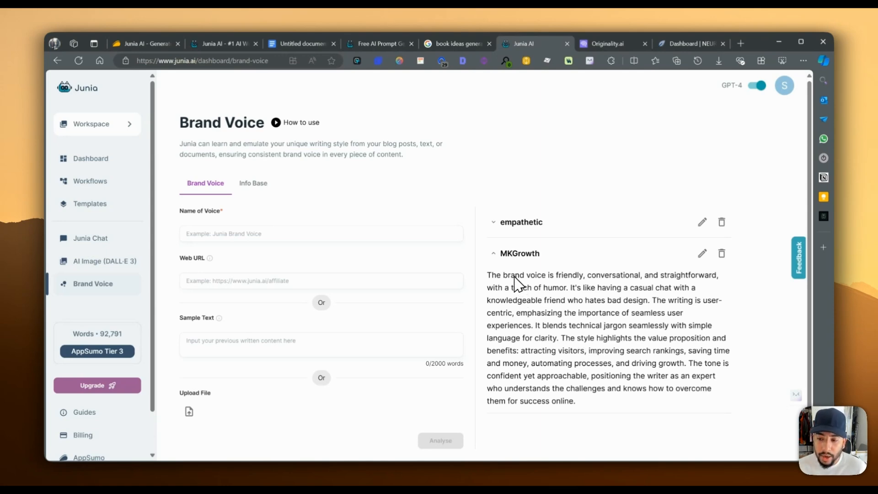
pyautogui.scroll(-1, 215, 214)
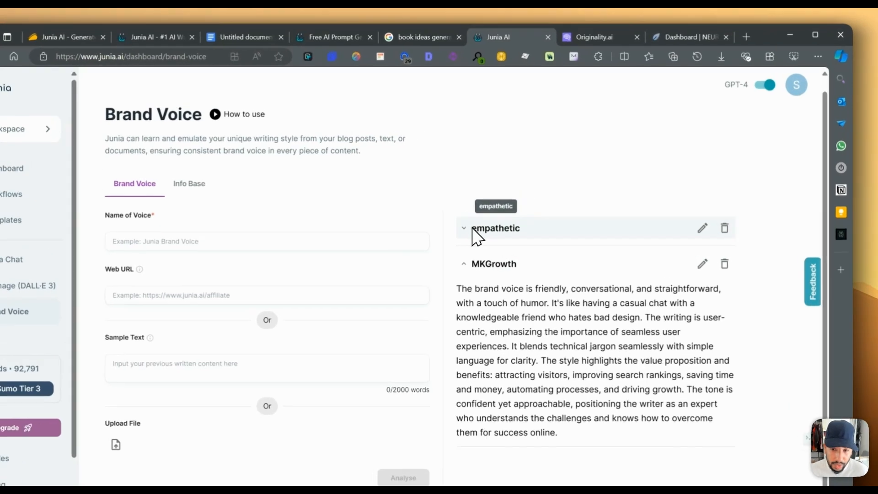
pyautogui.click(497, 212)
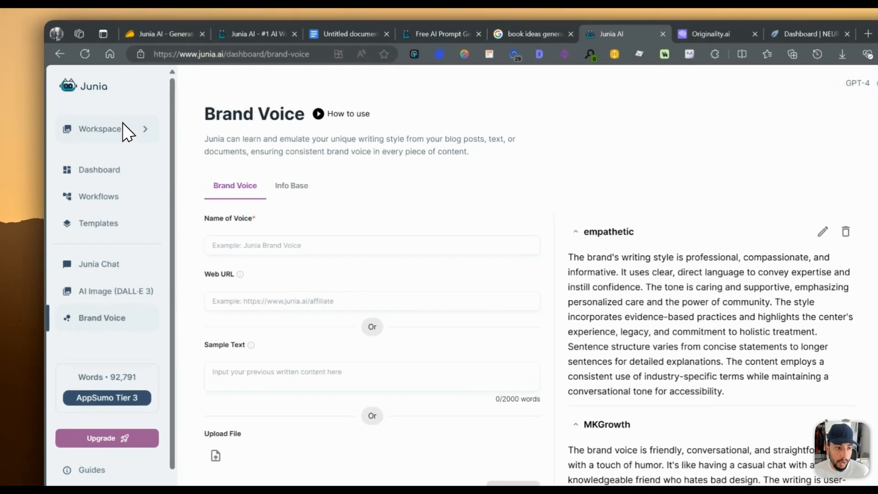
# Step: Open the workspace and view its list of workflows
pyautogui.click(94, 123)
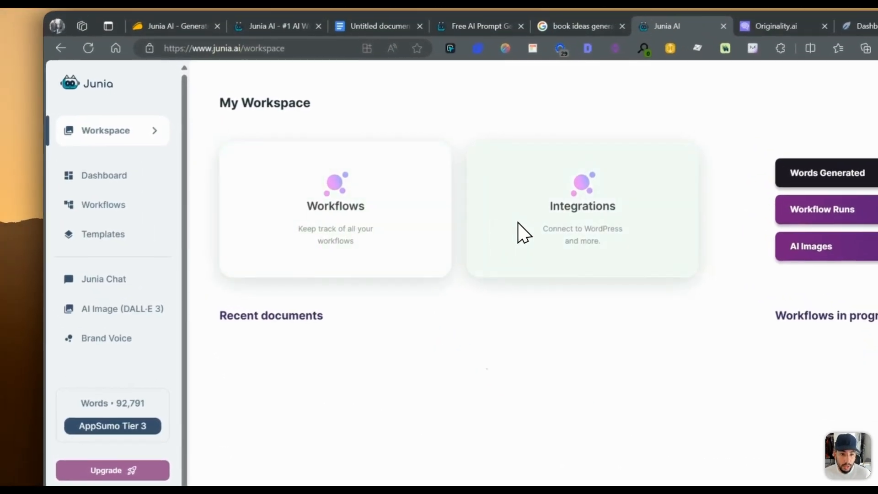
pyautogui.click(298, 164)
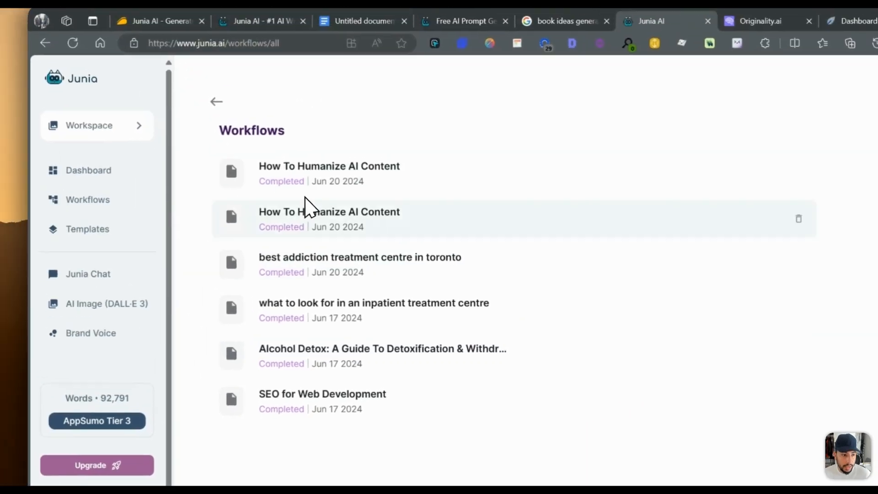
# Step: Start an AI Article Writer workflow from the dashboard and set its topic to "How to Humanize AI Content"
pyautogui.click(94, 178)
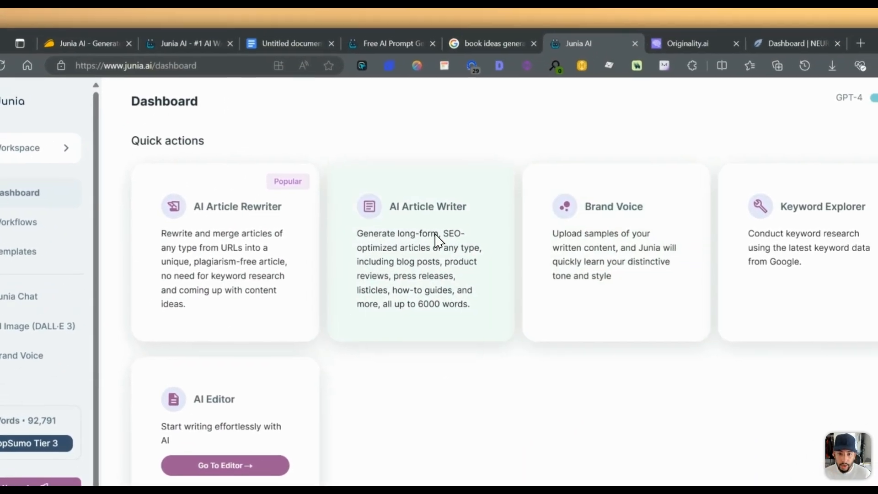
pyautogui.click(437, 239)
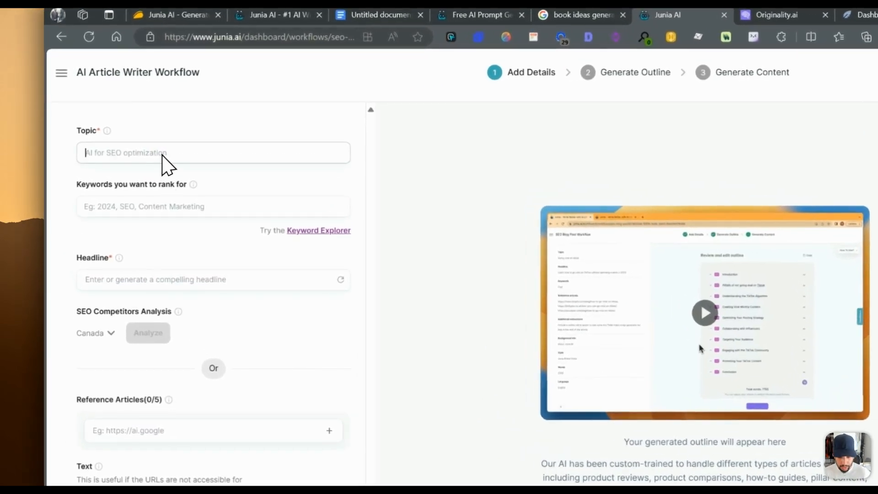
pyautogui.click(163, 156)
pyautogui.write('How to Humanize AI Con')
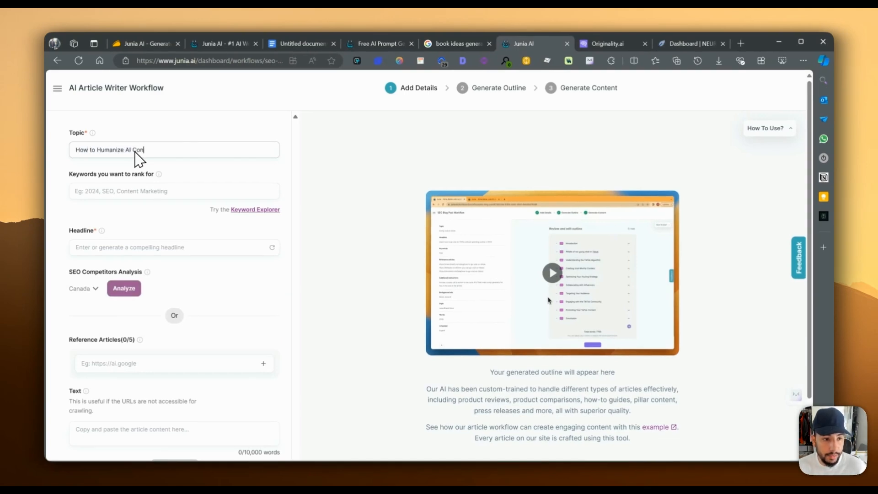
pyautogui.write('tent')
pyautogui.hotkey('ctrl', 'a')
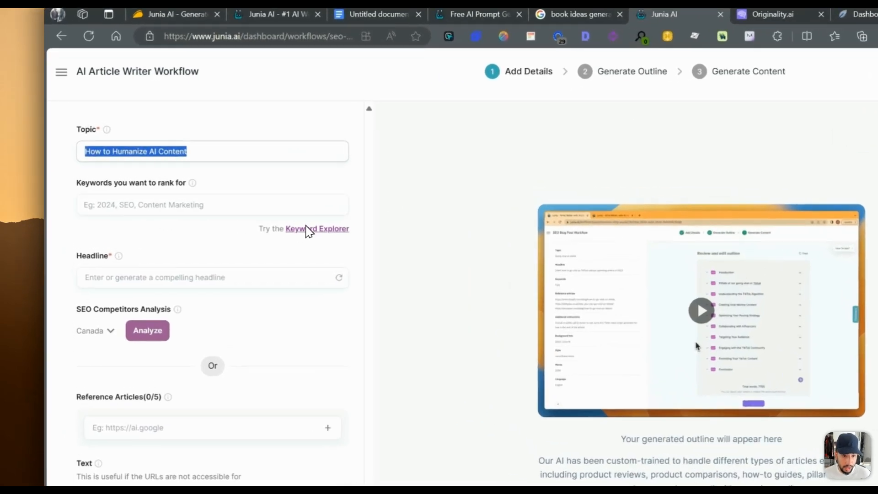
# Step: Search the Keyword Explorer for "humanize ai"
pyautogui.click(254, 209)
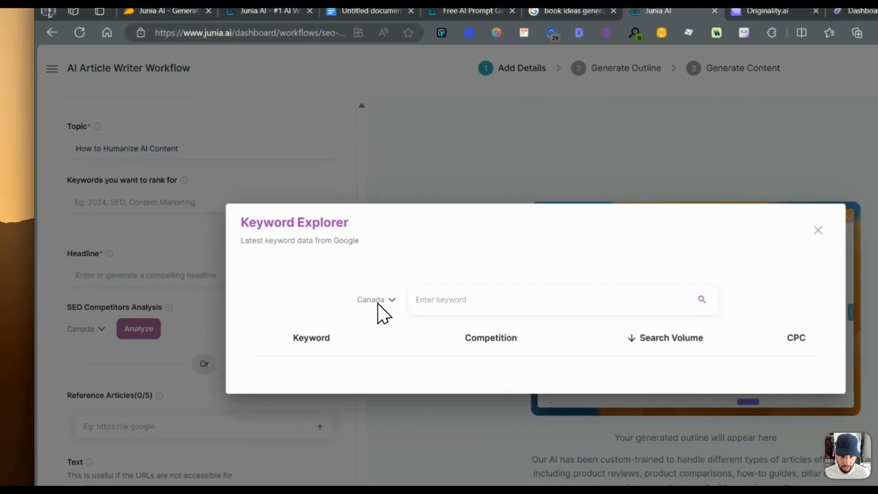
pyautogui.click(466, 304)
pyautogui.write('humanize ')
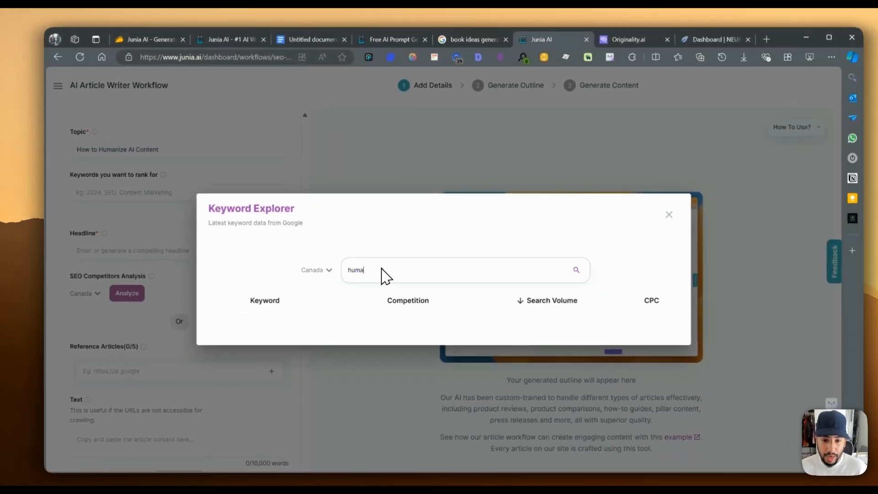
pyautogui.write('ai')
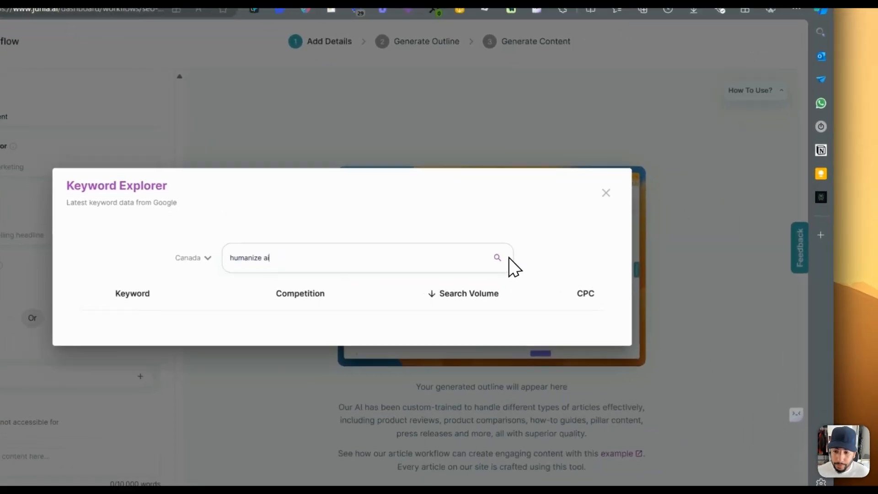
pyautogui.click(557, 266)
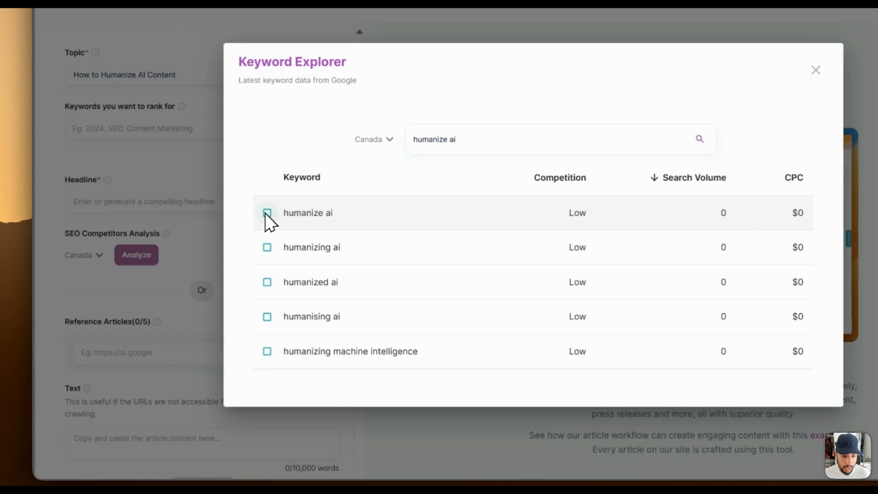
# Step: Add humanize ai, humanizing ai, humanized ai, humanising ai and humanizing machine intelligence as target keywords, and close the Keyword Explorer
pyautogui.click(267, 213)
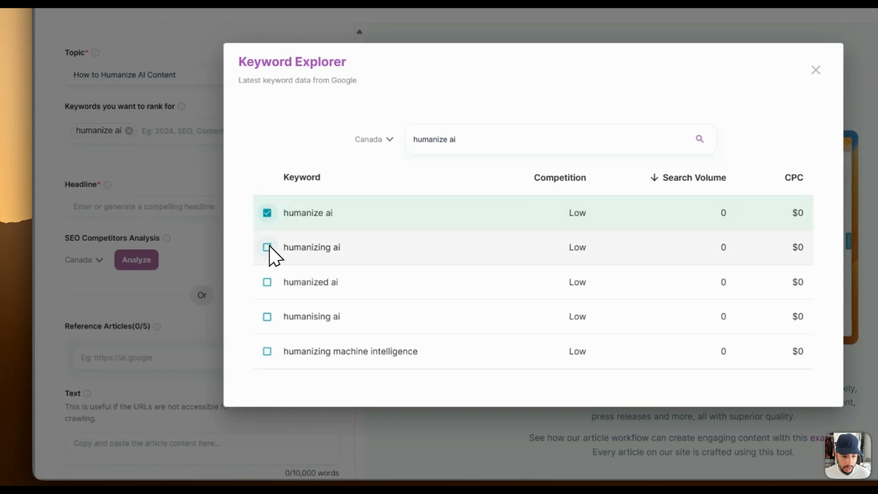
pyautogui.click(267, 247)
pyautogui.click(267, 282)
pyautogui.click(267, 316)
pyautogui.click(267, 351)
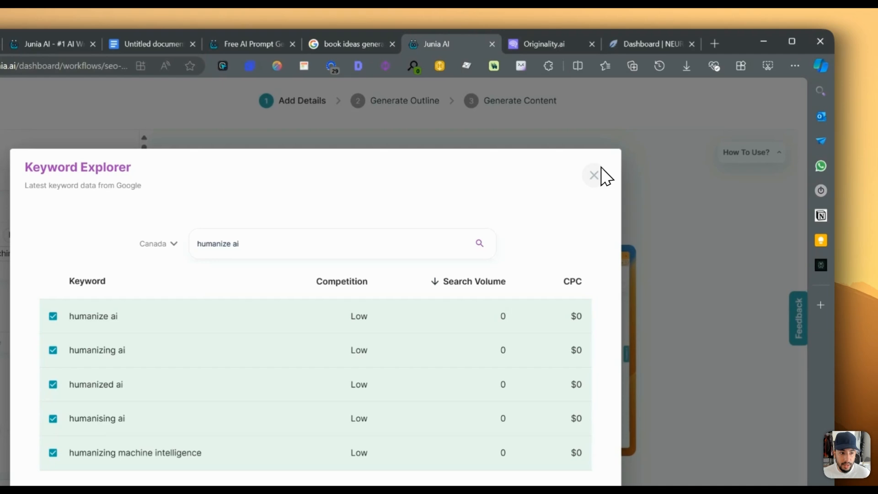
pyautogui.click(647, 146)
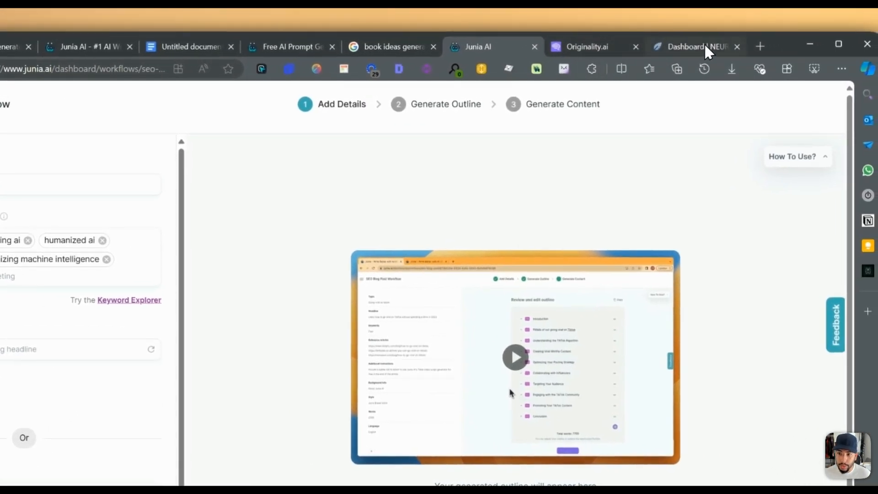
# Step: Switch to NeuronWriter and open the existing "humanize ai" content query in the default project
pyautogui.click(705, 46)
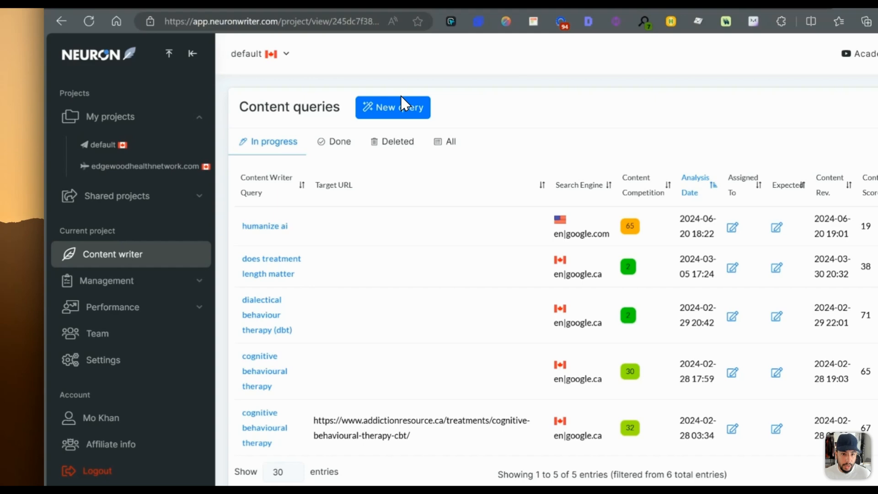
pyautogui.click(354, 64)
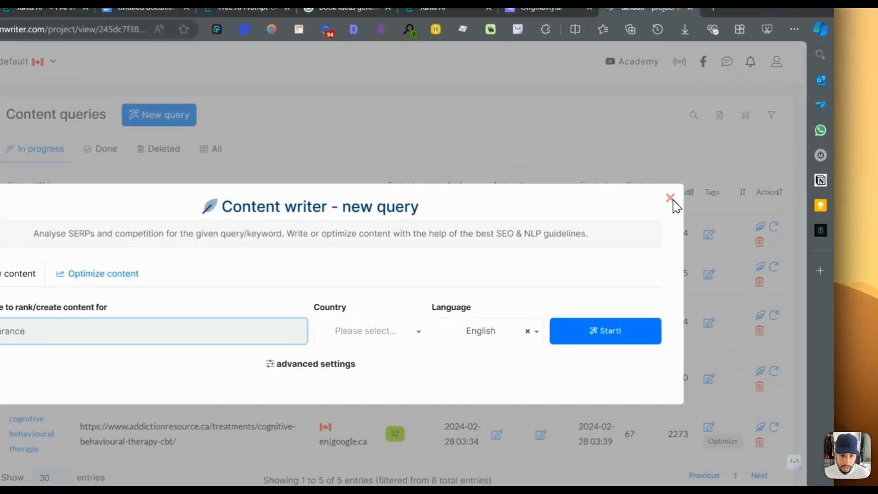
pyautogui.click(707, 191)
pyautogui.click(223, 219)
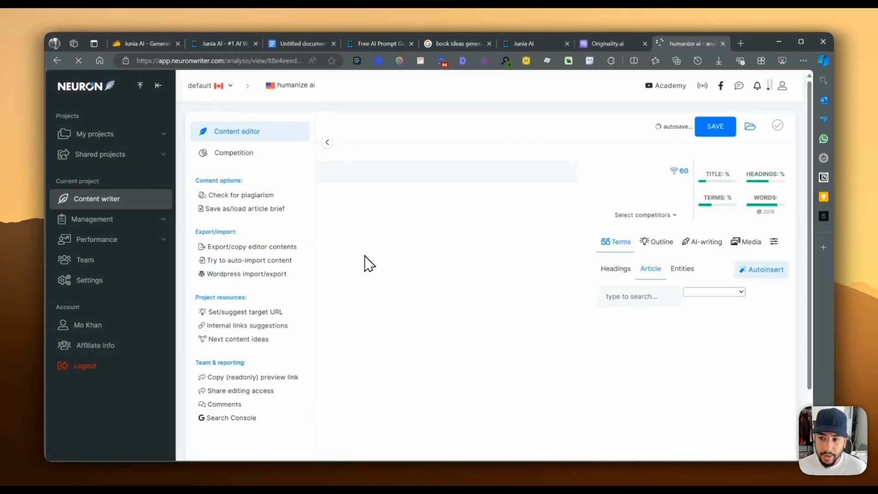
# Step: Copy the basic terms suggested for the humanize ai article to the clipboard
pyautogui.scroll(-2, 665, 315)
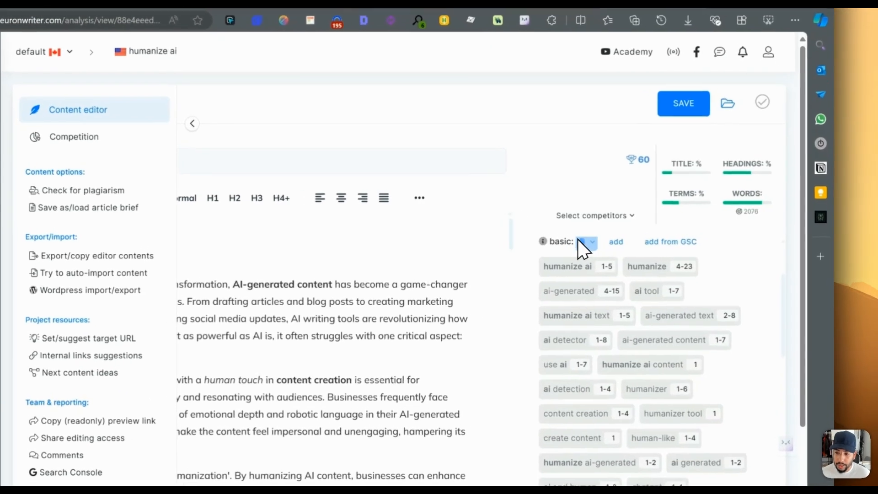
pyautogui.click(638, 236)
pyautogui.click(606, 260)
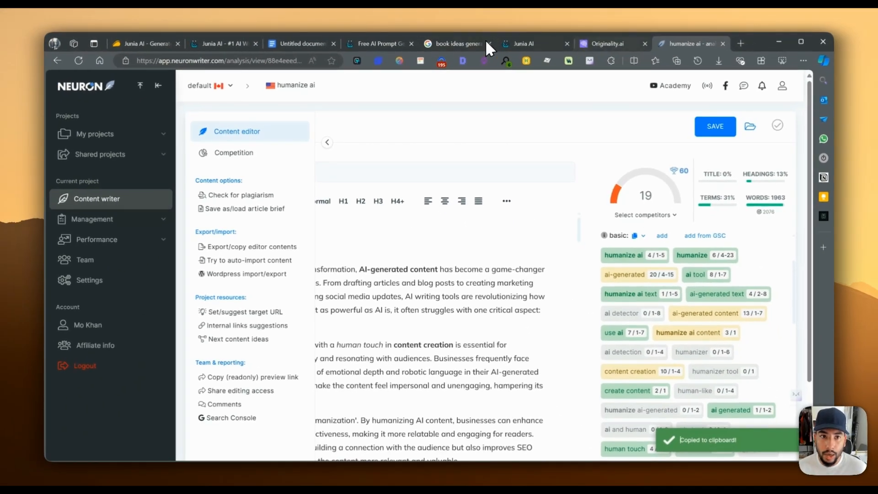
# Step: Return to the Junia AI article workflow and add the copied NeuronWriter terms as another keyword entry to rank for
pyautogui.click(375, 43)
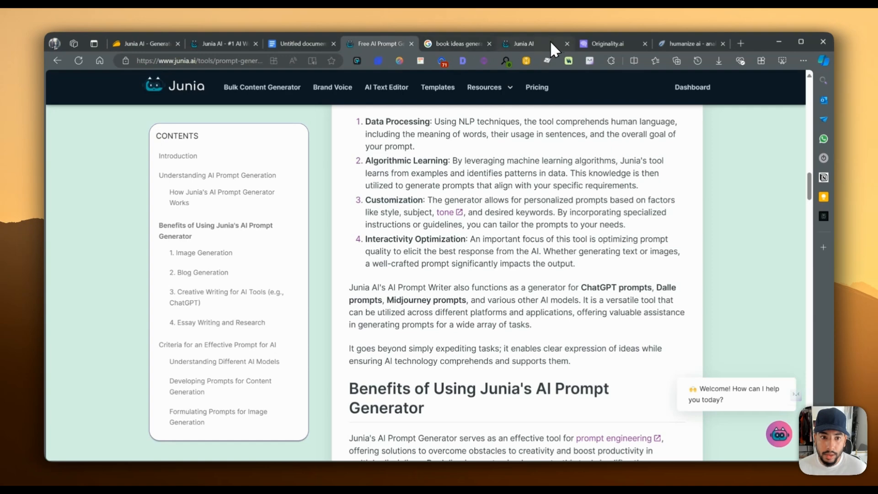
pyautogui.click(530, 43)
pyautogui.click(152, 221)
pyautogui.hotkey('ctrl', 'v')
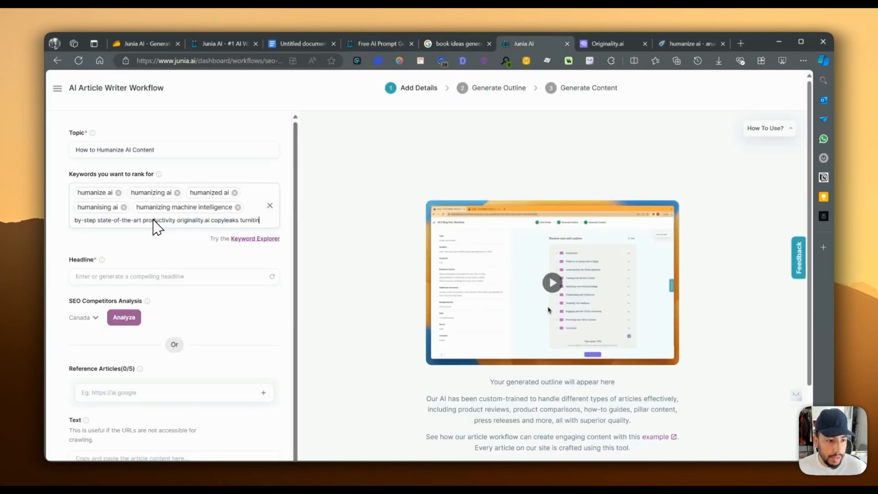
pyautogui.moveTo(218, 222); pyautogui.dragTo(13, 224)
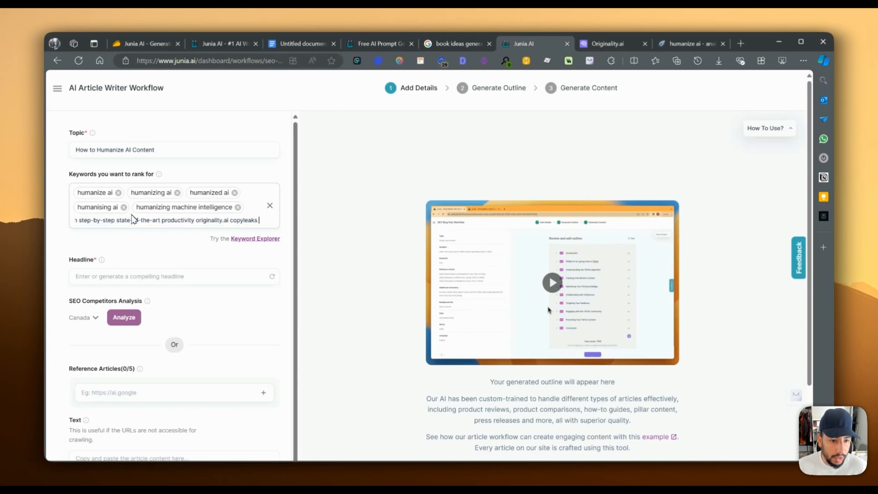
pyautogui.press('Return')
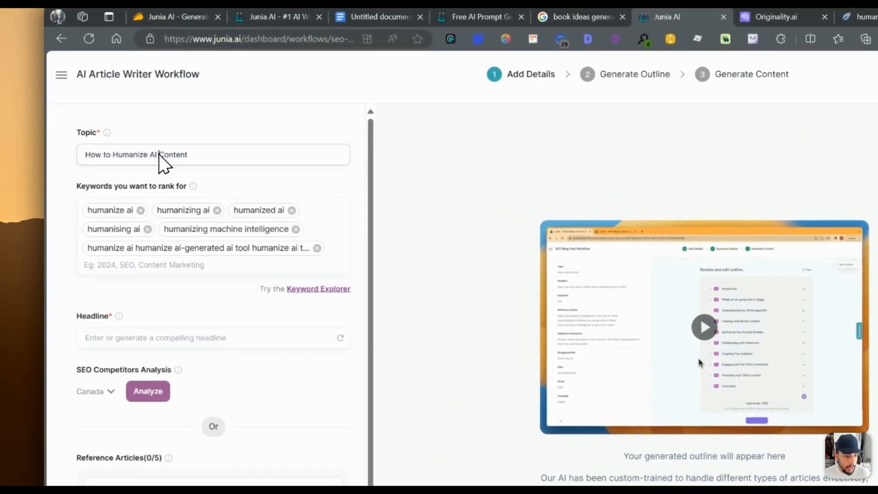
# Step: Copy the topic "How to Humanize AI Content" into the headline and run the SEO competitors analysis for Canada
pyautogui.tripleClick(160, 155)
pyautogui.hotkey('ctrl', 'c')
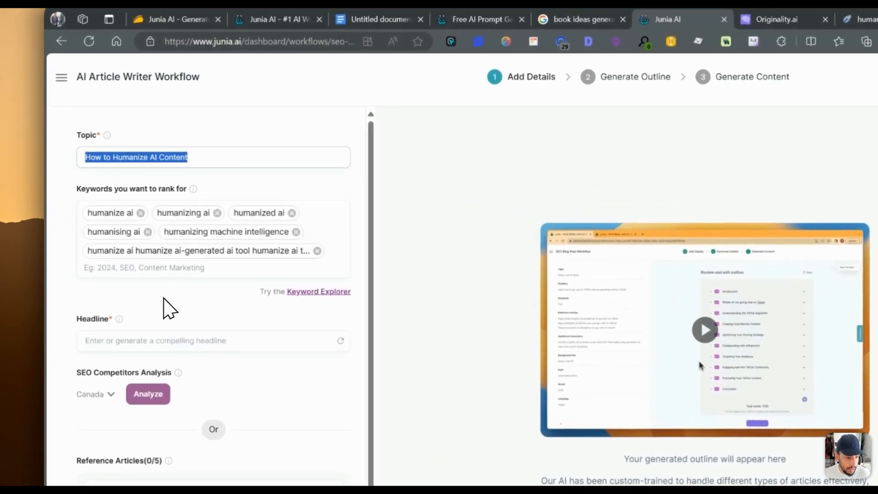
pyautogui.click(157, 342)
pyautogui.hotkey('ctrl', 'v')
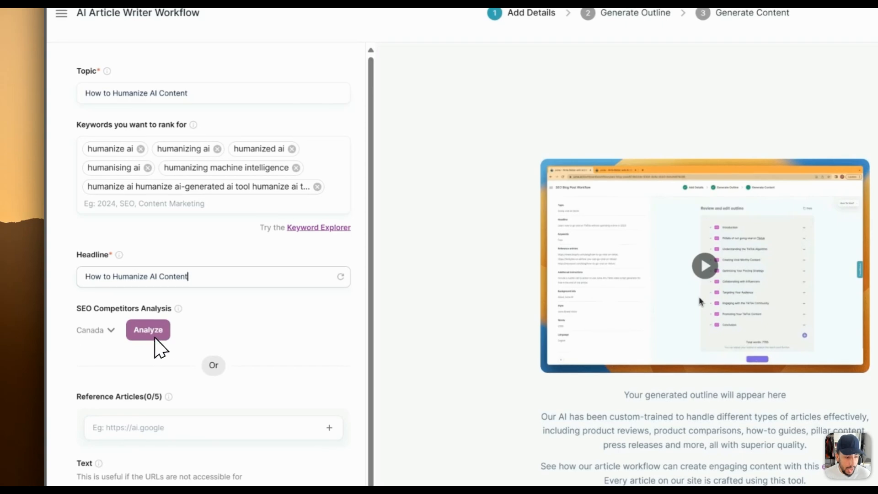
pyautogui.click(150, 336)
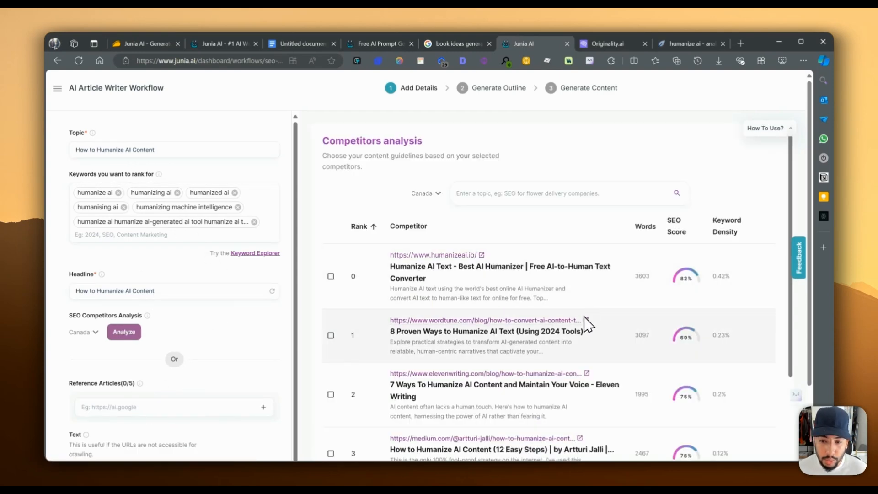
# Step: Select the competitor articles ranked 1, 2, 3 and 5 as reference articles
pyautogui.scroll(-2, 549, 334)
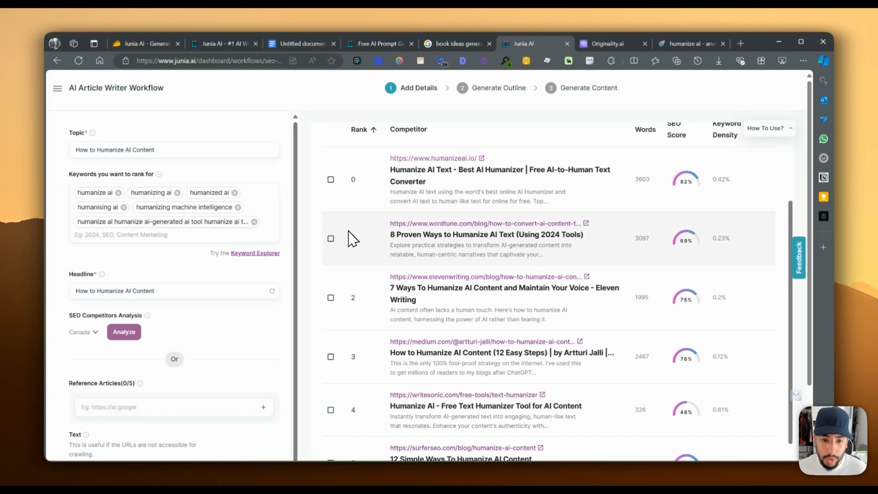
pyautogui.click(330, 239)
pyautogui.click(330, 297)
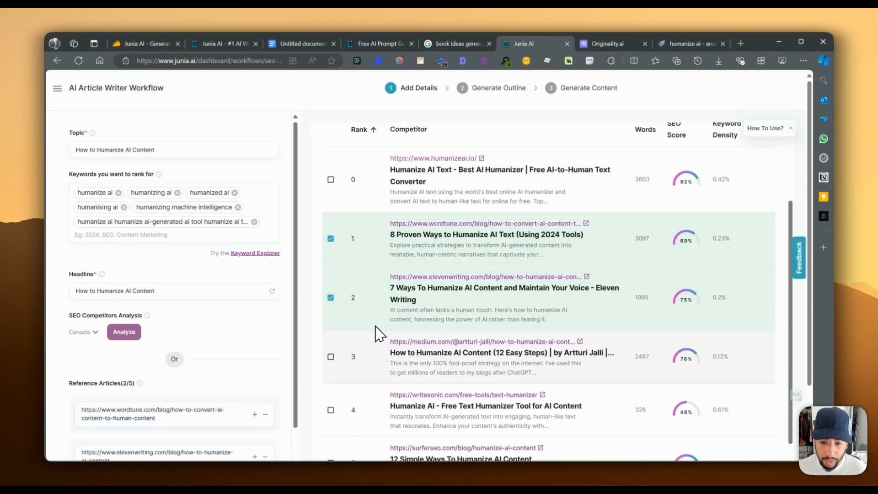
pyautogui.scroll(-1, 457, 347)
pyautogui.click(330, 330)
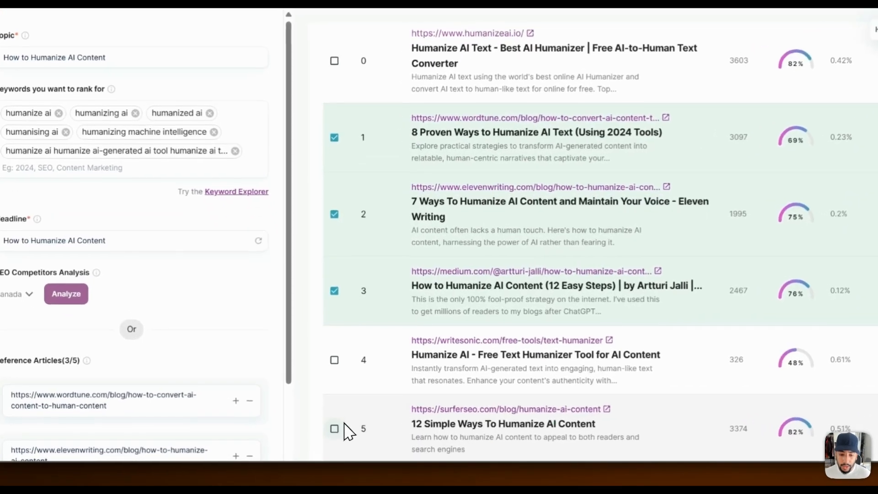
pyautogui.click(331, 435)
# Step: Review the chosen reference articles and continue to the additional instructions and writing style settings
pyautogui.scroll(-2, 567, 320)
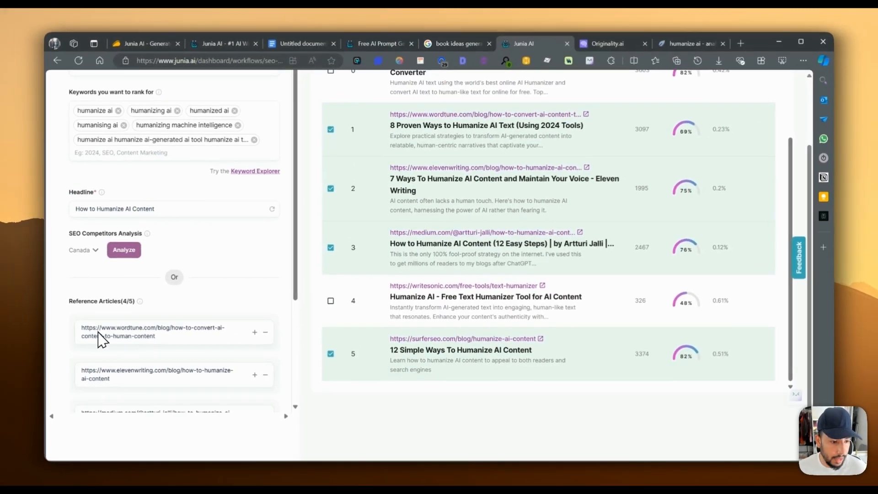
pyautogui.scroll(-3, 105, 337)
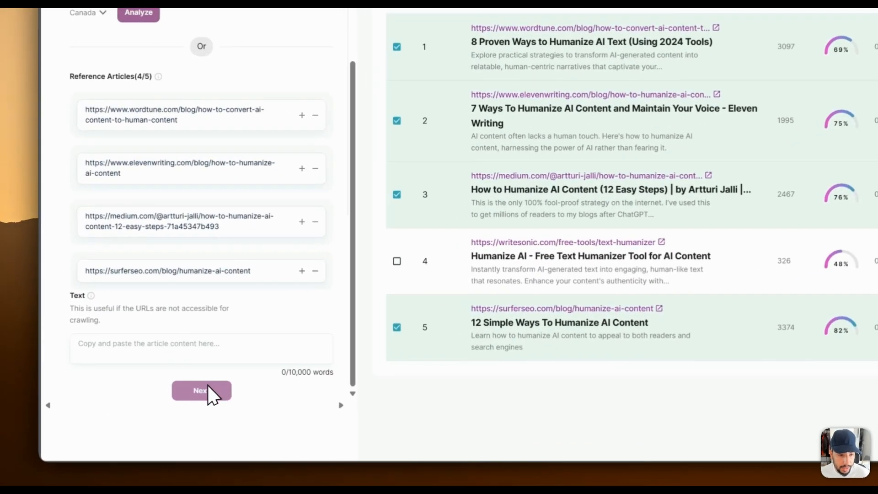
pyautogui.click(174, 406)
pyautogui.scroll(1, 156, 205)
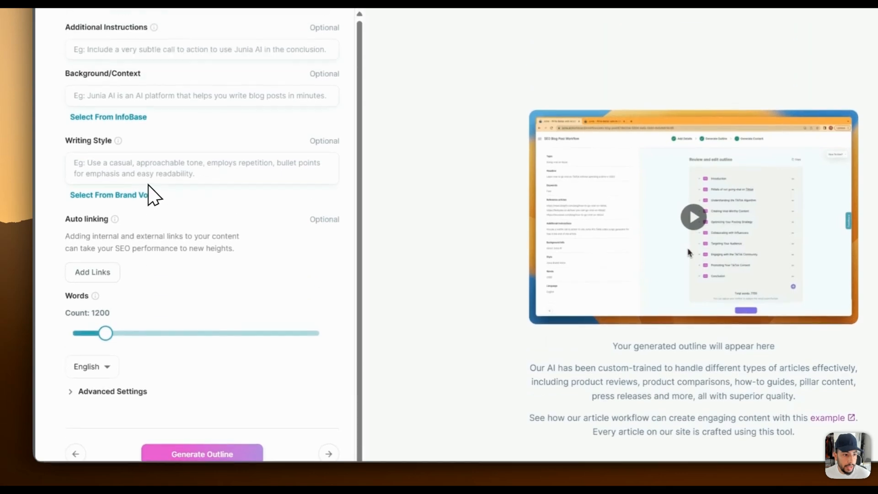
# Step: Apply the MKGrowth brand voice as the article's writing style
pyautogui.click(204, 118)
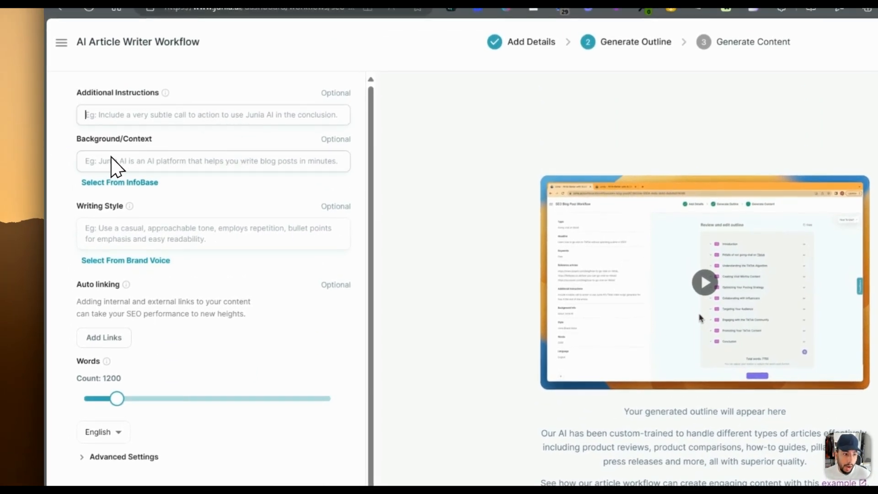
pyautogui.click(137, 161)
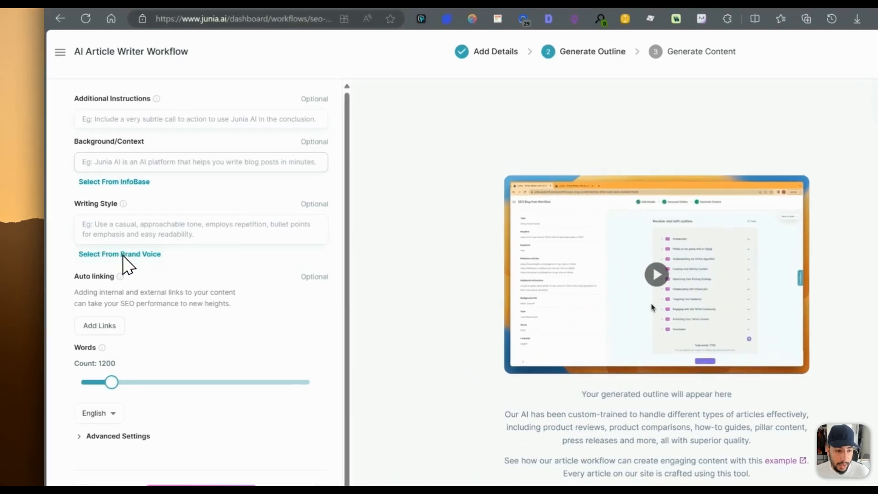
pyautogui.click(112, 256)
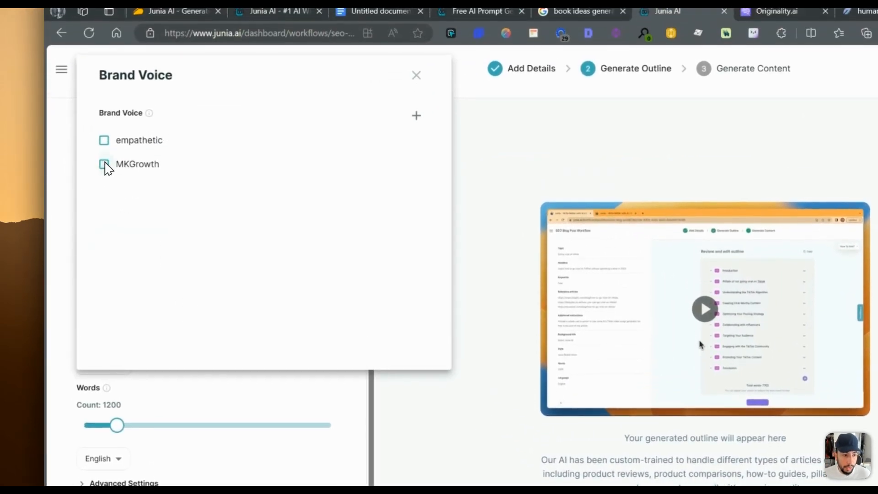
pyautogui.click(105, 164)
pyautogui.click(320, 402)
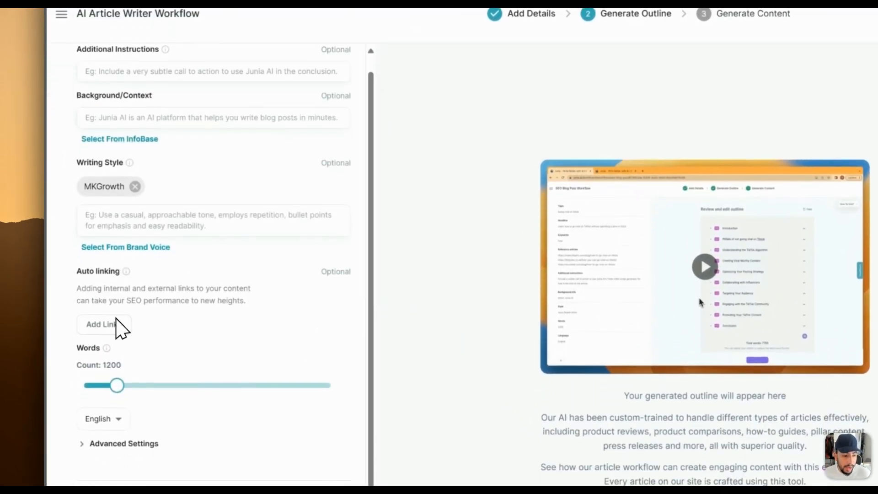
# Step: Look at the auto-linking options and the form for connecting a website, and close both without adding links
pyautogui.click(103, 326)
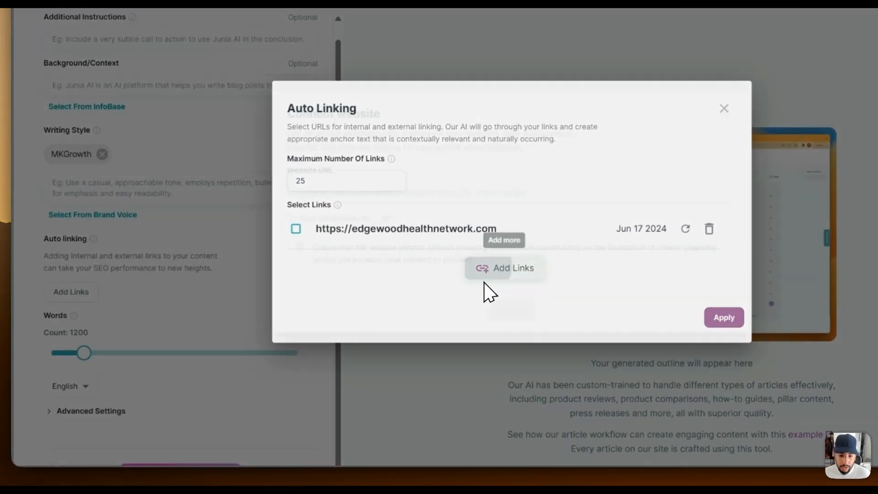
pyautogui.click(423, 308)
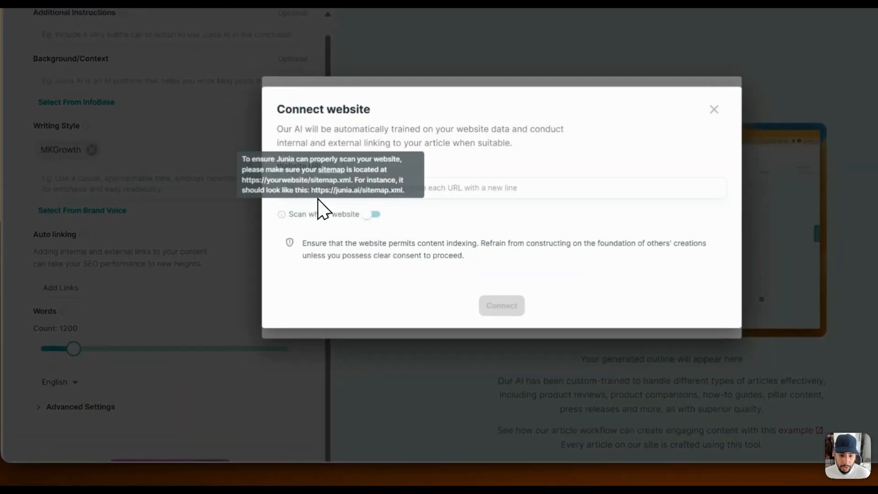
pyautogui.click(713, 109)
pyautogui.click(664, 108)
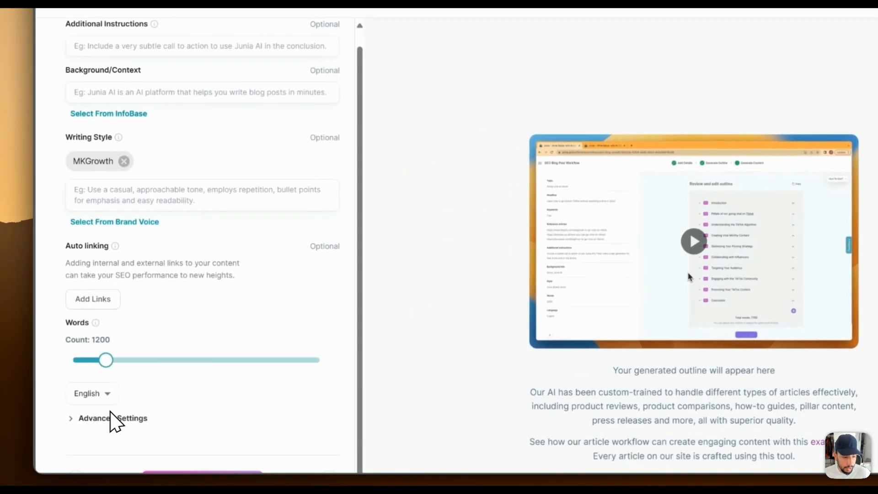
# Step: Open the advanced settings and try one extra article variation before returning Variations to None
pyautogui.click(97, 418)
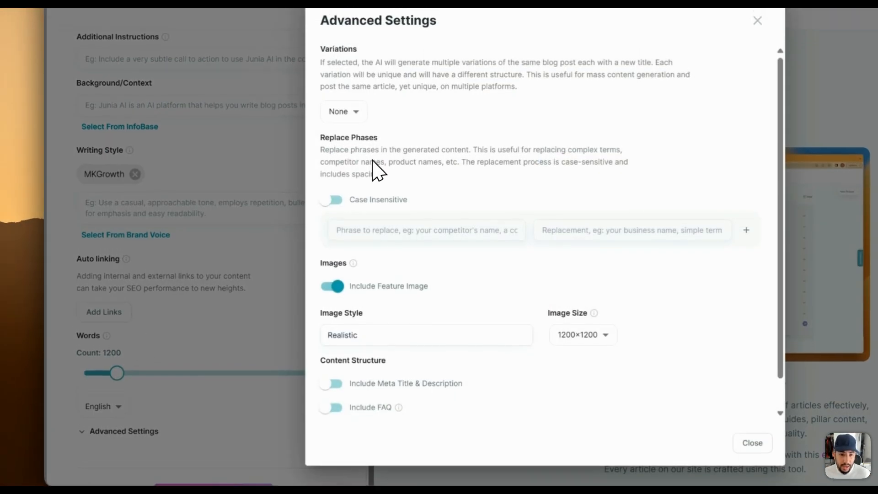
pyautogui.click(353, 112)
pyautogui.click(339, 156)
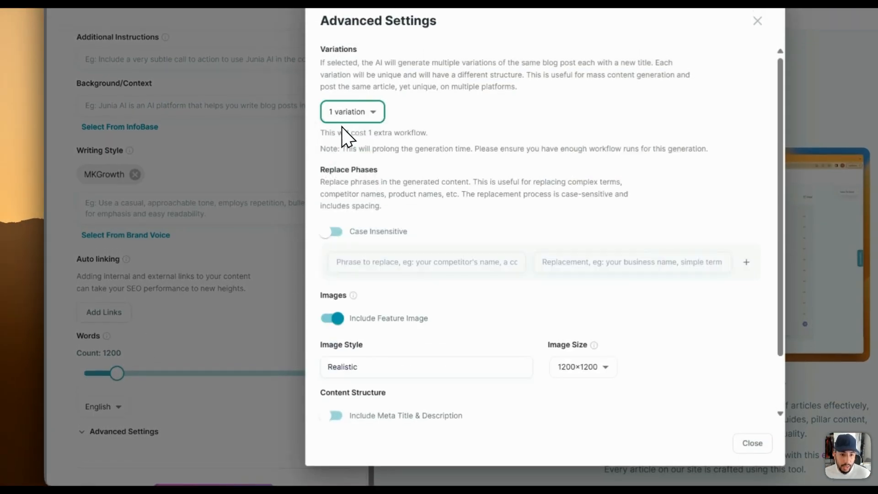
pyautogui.click(349, 114)
pyautogui.click(352, 137)
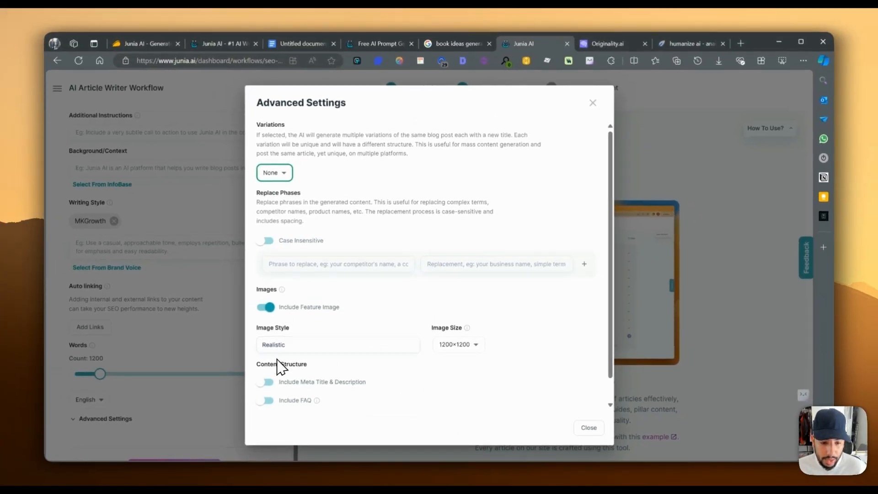
# Step: Set the image style to 3d render, enable meta title and description plus auto external linking and references, and close the advanced settings
pyautogui.click(272, 345)
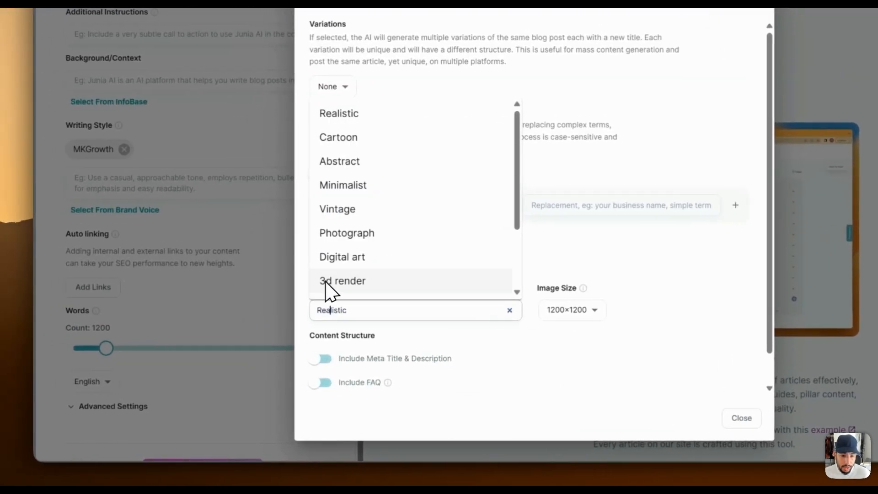
pyautogui.click(327, 289)
pyautogui.click(320, 361)
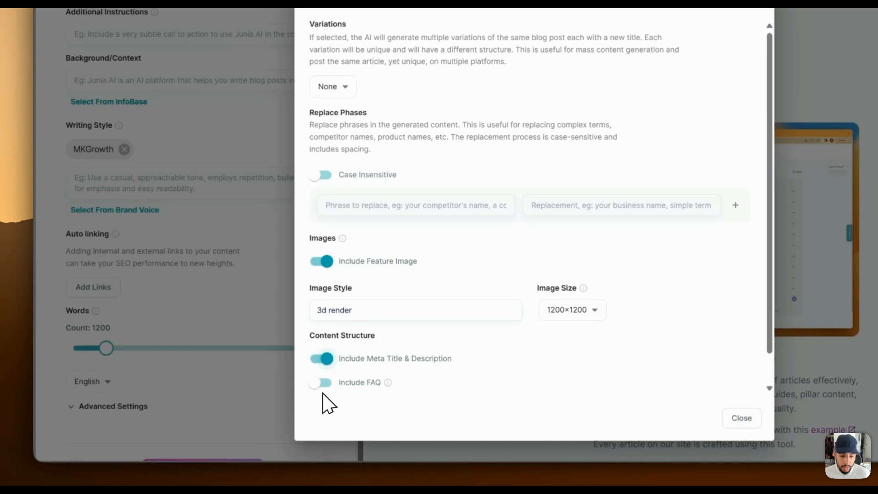
pyautogui.scroll(-1, 343, 359)
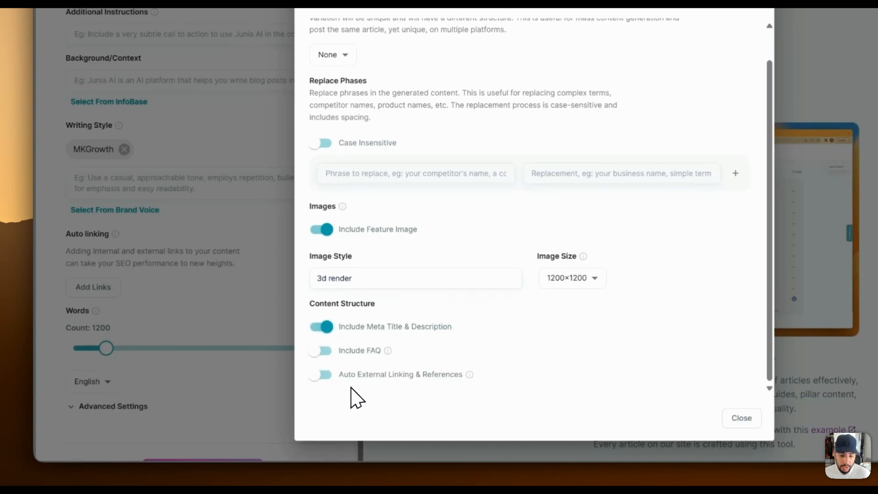
pyautogui.click(315, 378)
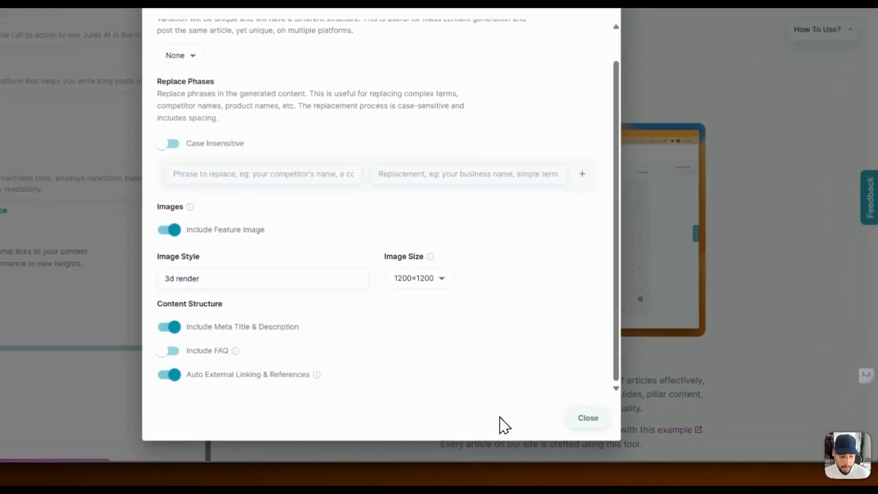
pyautogui.click(587, 417)
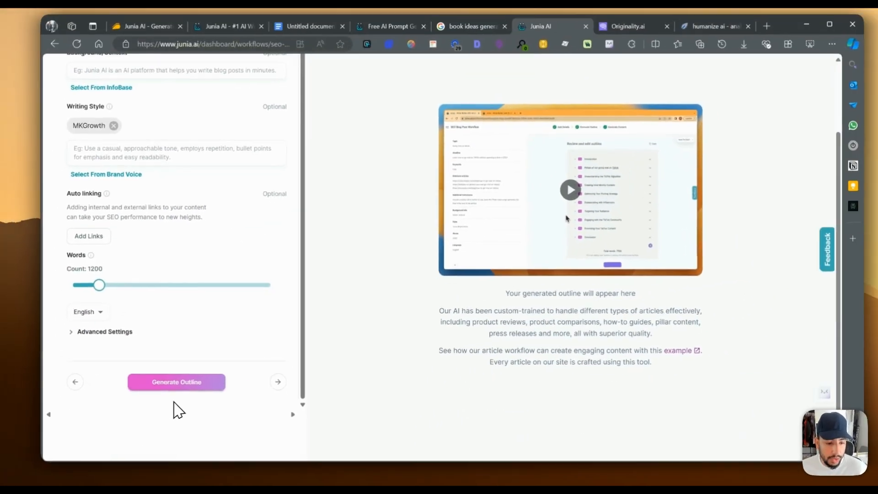
pyautogui.scroll(3, 470, 367)
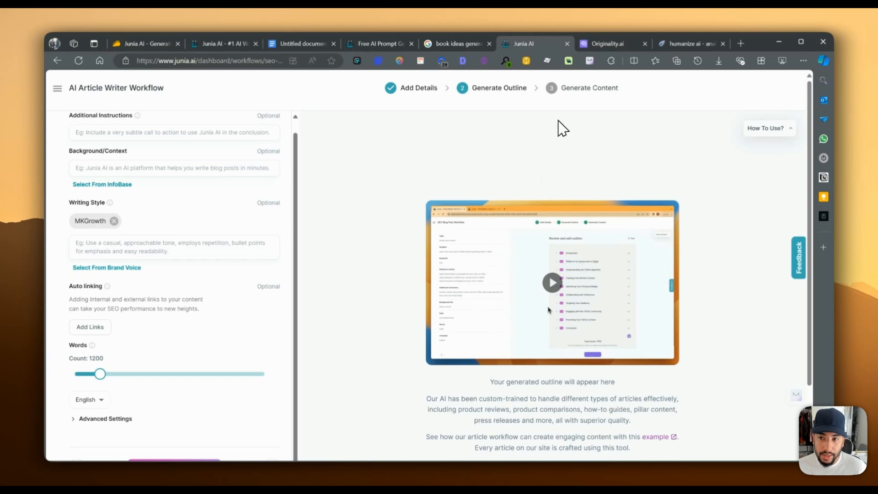
pyautogui.scroll(-3, 562, 128)
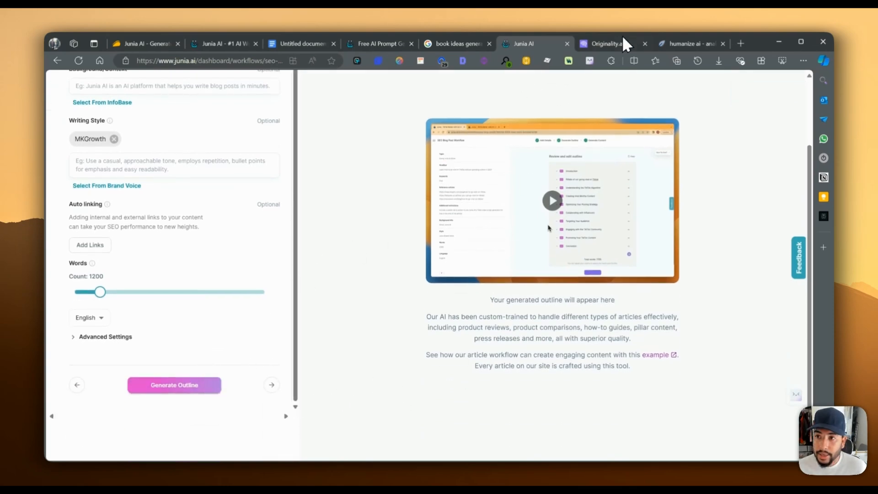
pyautogui.scroll(3, 114, 122)
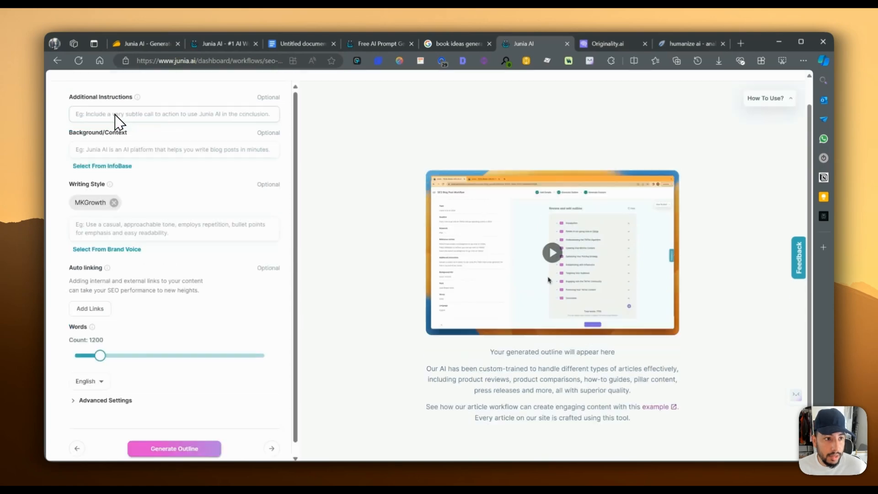
# Step: Open the existing document "10 Ways to Humanize AI Content" from the workspace's recent documents and hide its SEO Optimizer
pyautogui.click(59, 90)
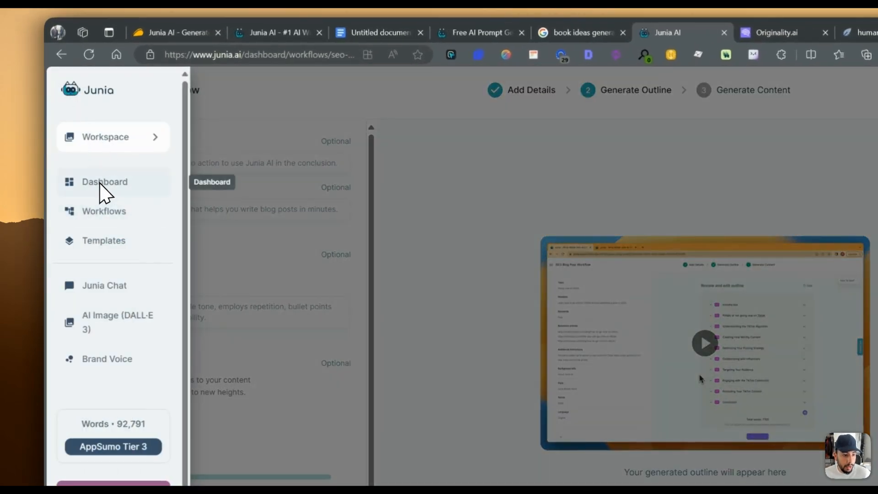
pyautogui.click(102, 187)
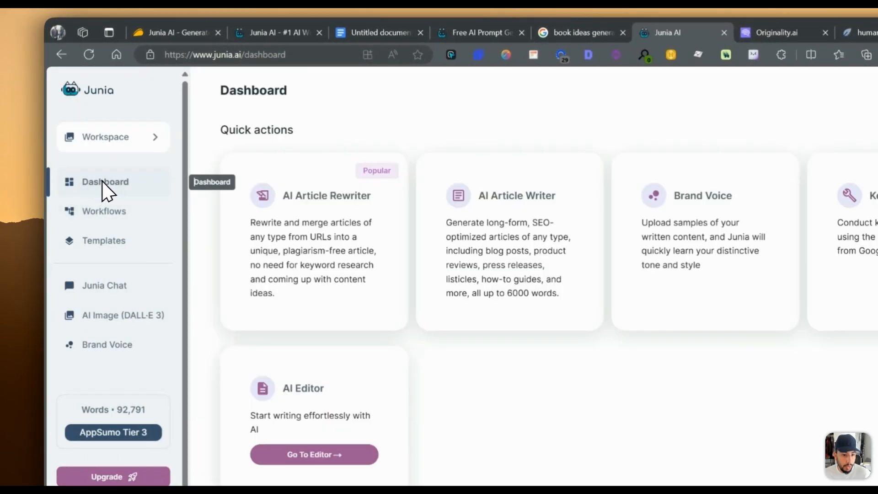
pyautogui.click(97, 135)
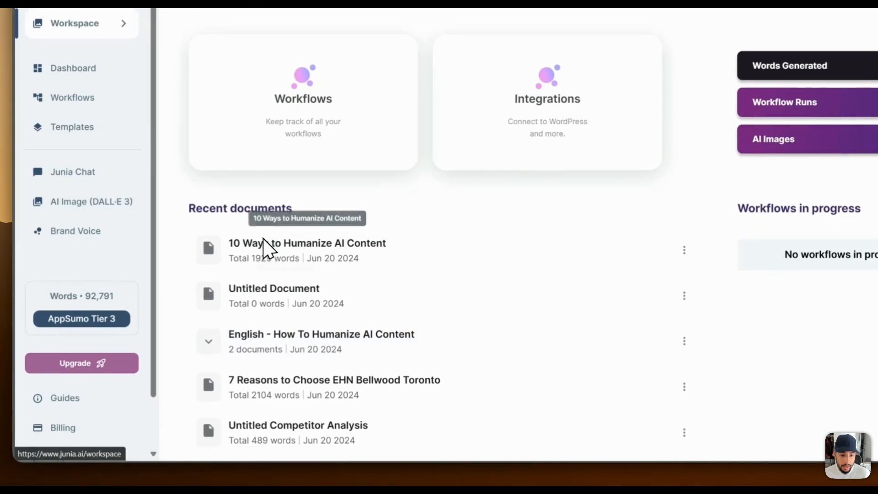
pyautogui.click(297, 250)
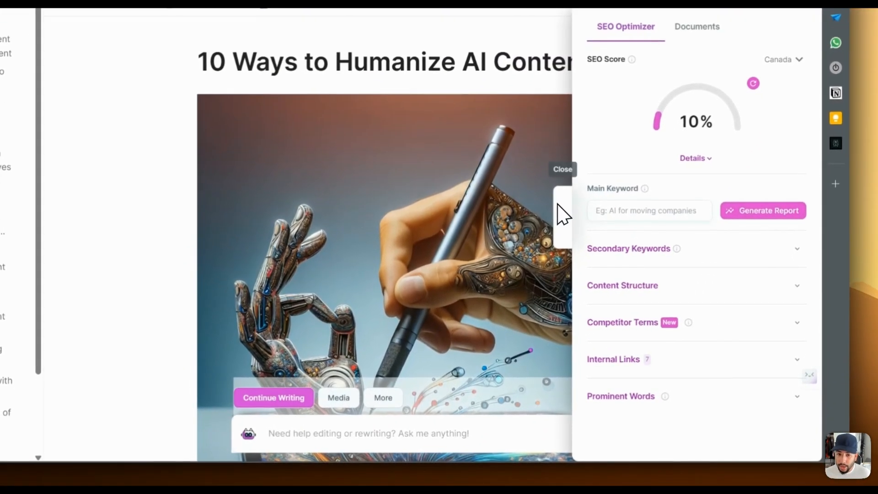
pyautogui.click(547, 291)
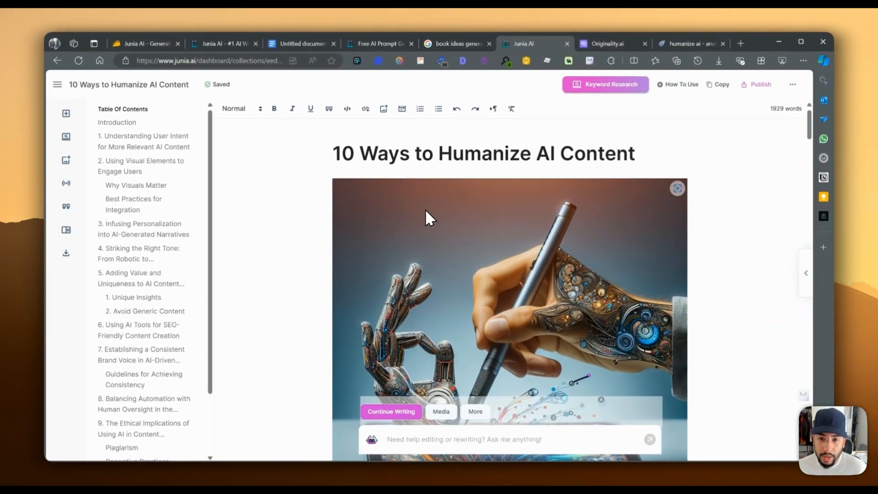
# Step: Read through the article's introduction, its list of strategies and section 1 on user intent
pyautogui.scroll(-8, 561, 322)
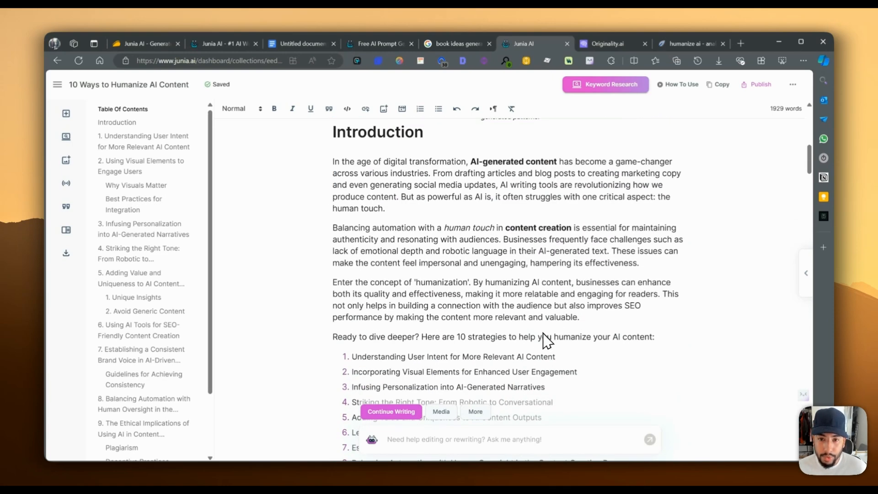
pyautogui.scroll(1, 465, 302)
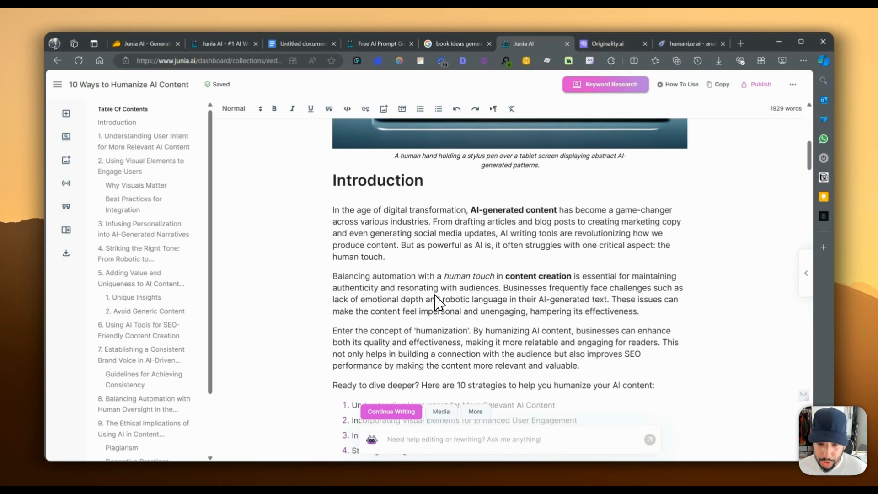
pyautogui.scroll(-2, 516, 308)
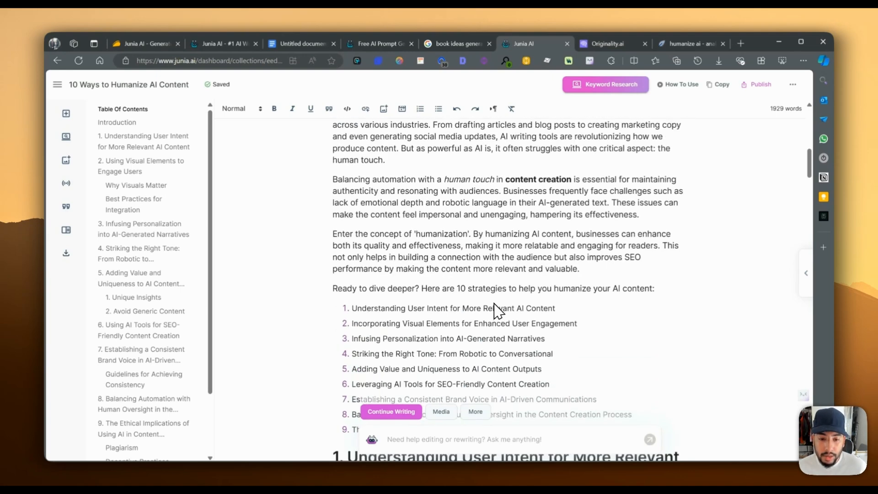
pyautogui.scroll(-6, 493, 315)
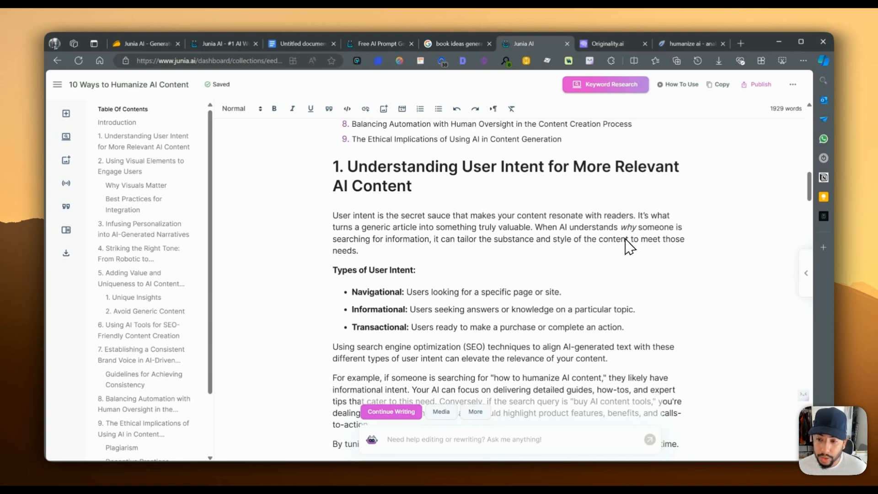
pyautogui.scroll(-3, 536, 284)
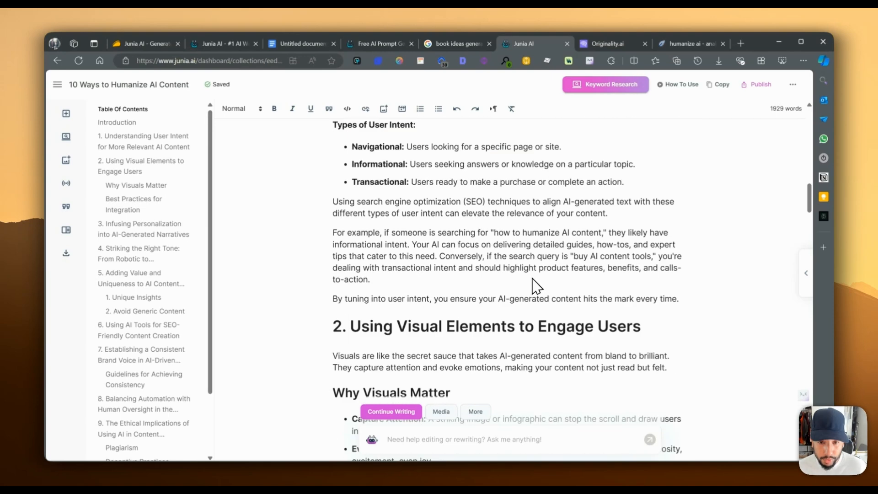
pyautogui.scroll(3, 480, 279)
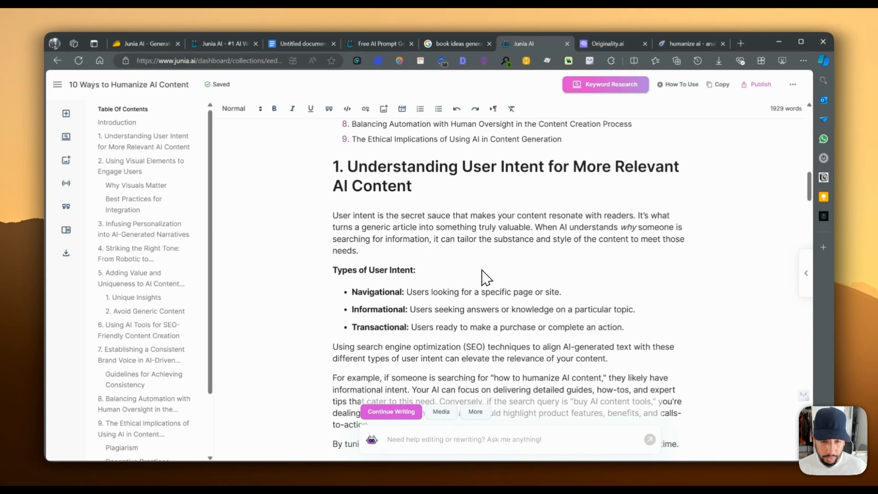
pyautogui.scroll(-1, 457, 260)
pyautogui.scroll(2, 421, 246)
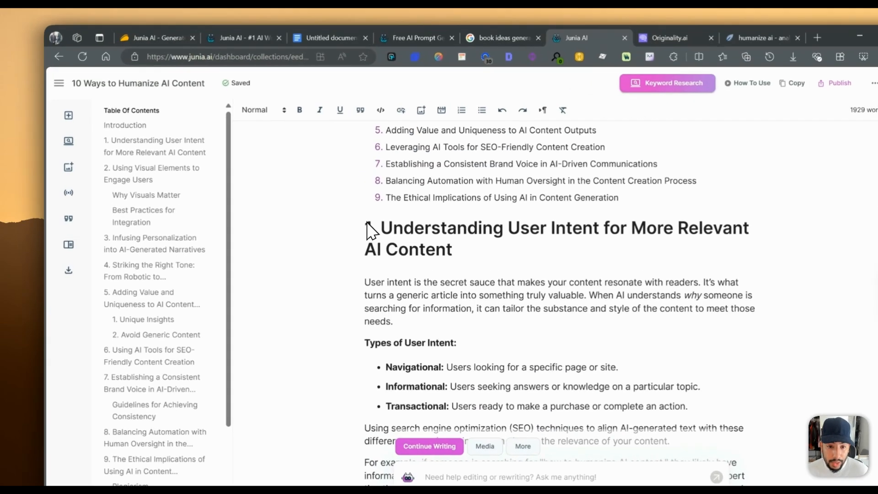
# Step: Try the Humanize command on all of section 1 about user intent, review the generated version and discard it
pyautogui.doubleClick(336, 220)
pyautogui.moveTo(446, 268); pyautogui.dragTo(644, 336)
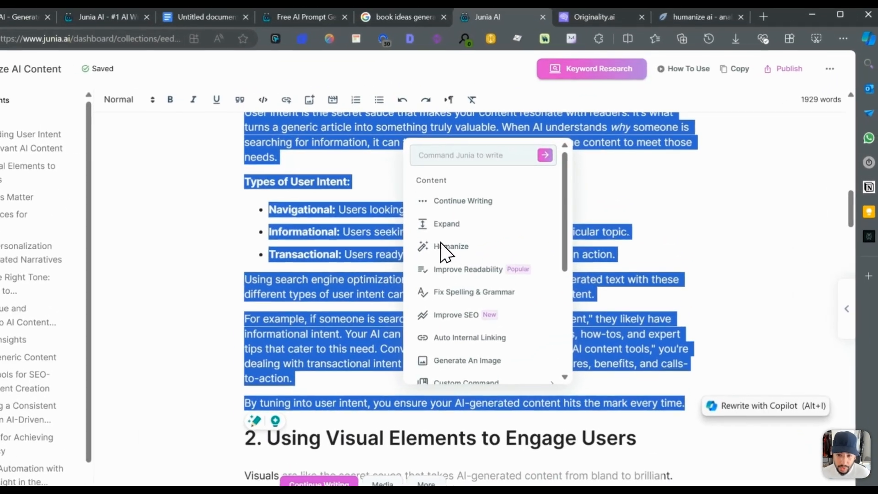
pyautogui.click(497, 225)
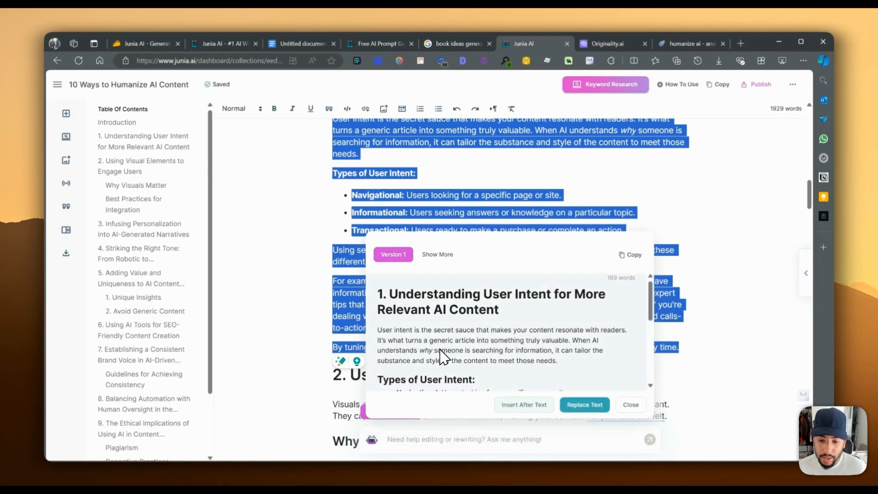
pyautogui.scroll(-2, 500, 351)
pyautogui.scroll(-2, 485, 359)
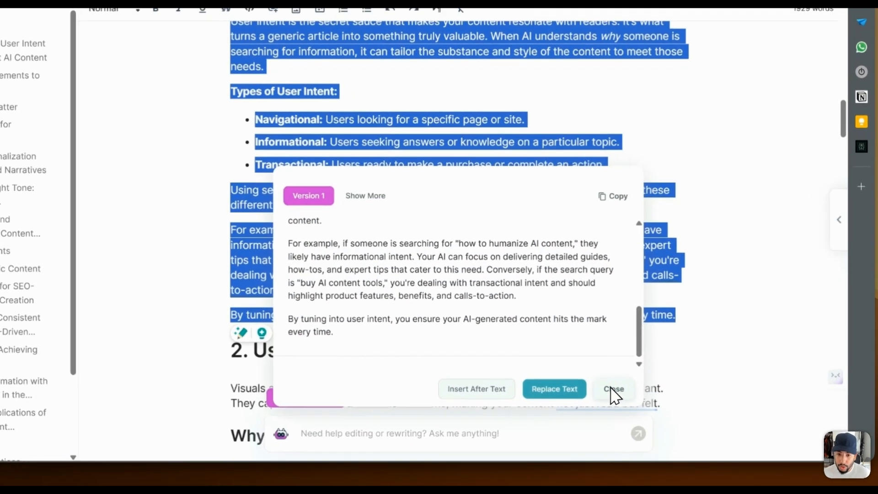
pyautogui.click(631, 405)
pyautogui.click(605, 341)
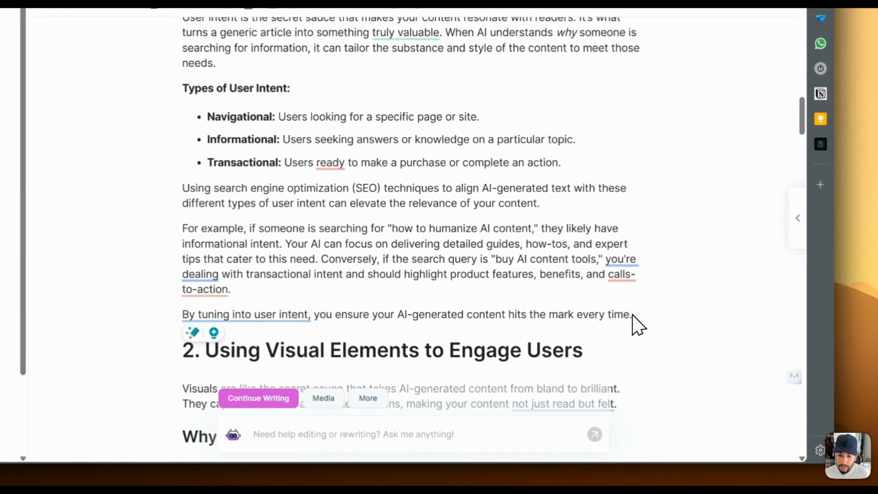
# Step: Select all of section 1 on user intent, look through the editing commands and open the form for adding a custom command
pyautogui.scroll(4, 433, 242)
pyautogui.moveTo(632, 314); pyautogui.dragTo(182, 139)
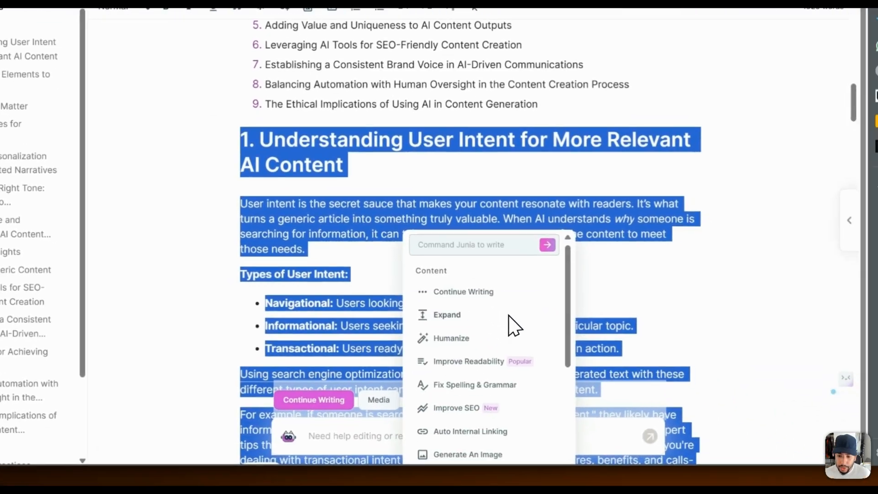
pyautogui.scroll(-2, 503, 323)
pyautogui.scroll(2, 476, 342)
pyautogui.scroll(-2, 631, 237)
pyautogui.scroll(-1, 451, 201)
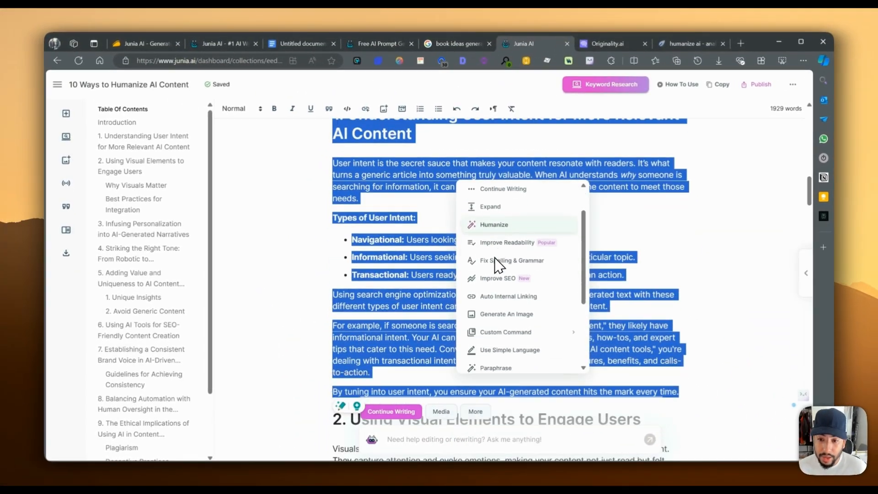
pyautogui.scroll(-1, 497, 263)
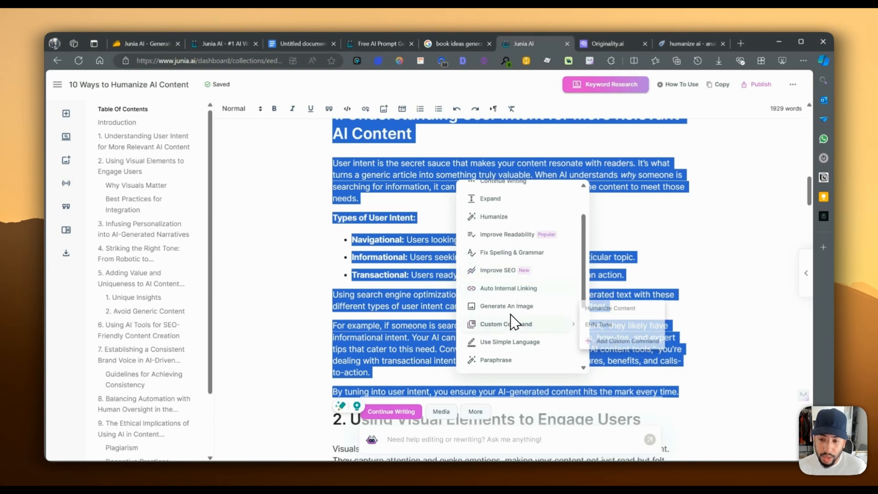
pyautogui.moveTo(525, 333)
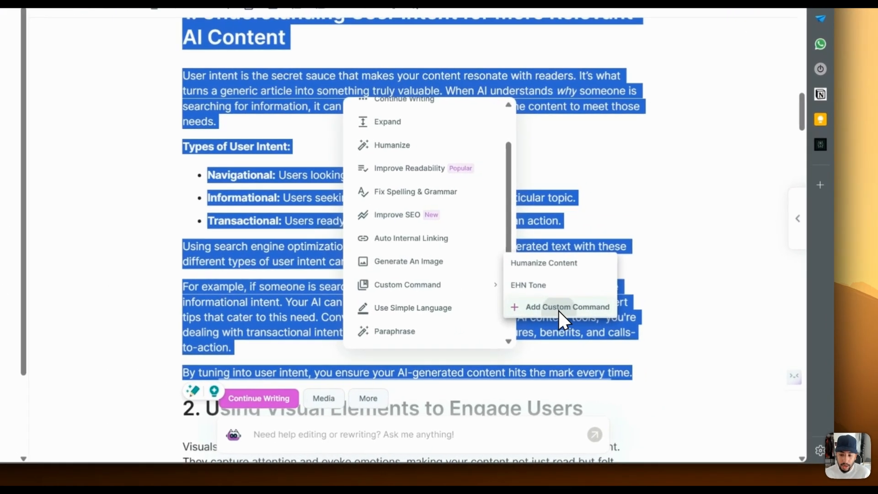
pyautogui.click(628, 341)
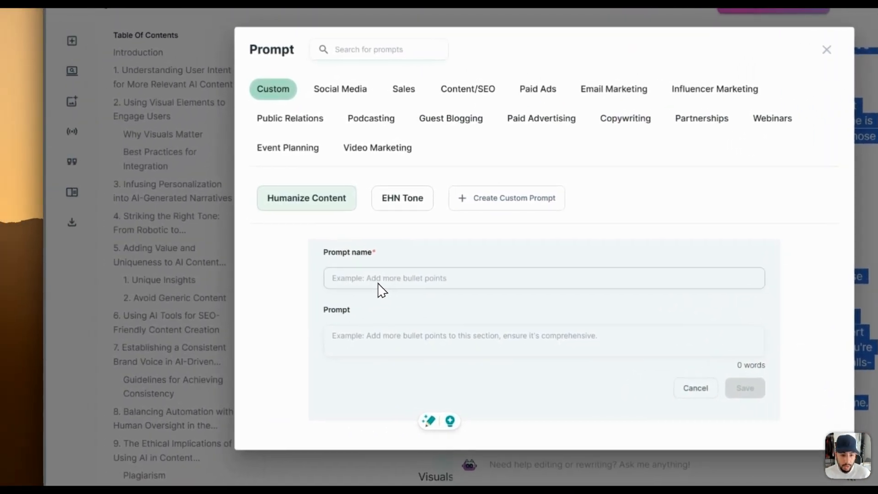
# Step: Examine the Public Relations prompts and the saved Humanize Content and EHN Tone custom prompts, and close the prompt library
pyautogui.click(343, 280)
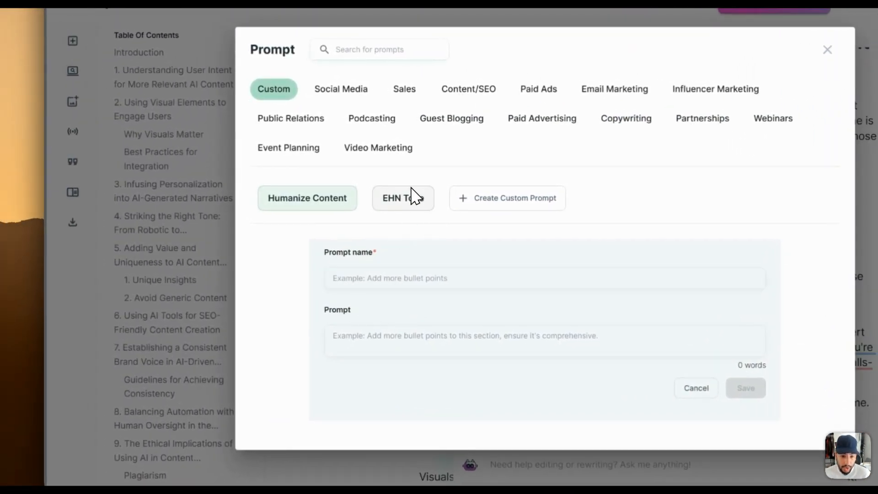
pyautogui.click(296, 116)
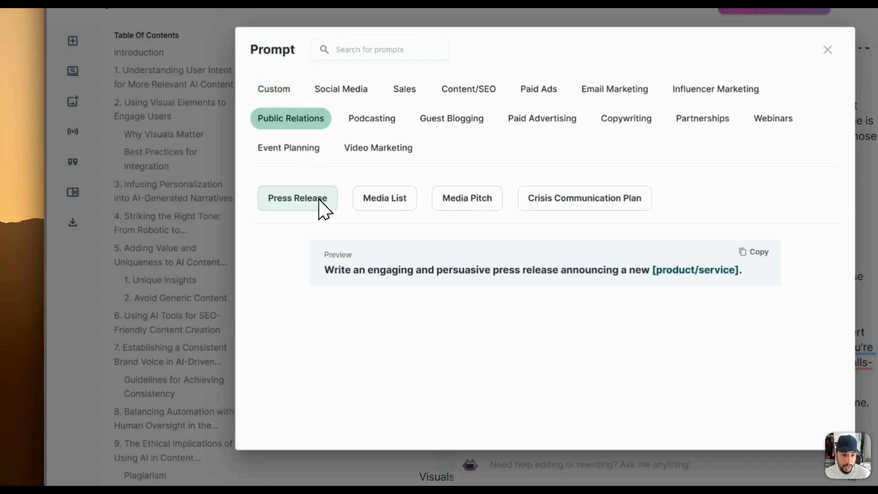
pyautogui.click(277, 91)
pyautogui.click(294, 180)
pyautogui.scroll(-3, 427, 298)
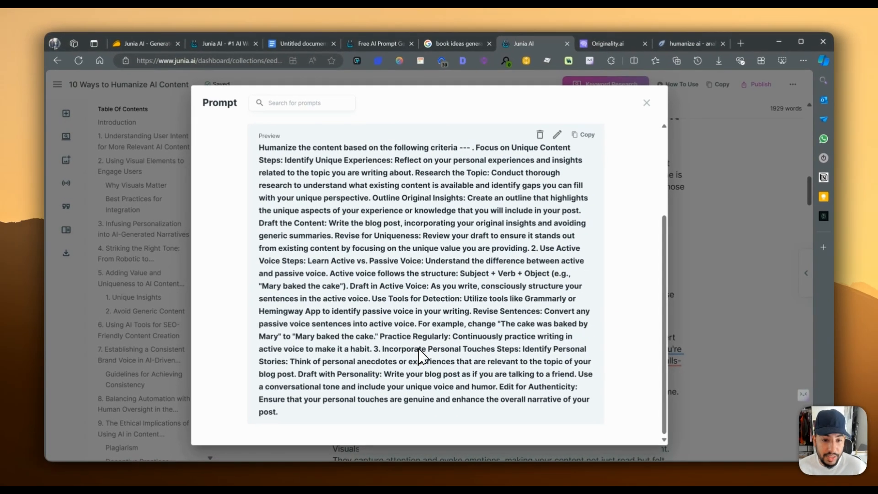
pyautogui.scroll(4, 462, 310)
pyautogui.scroll(-3, 368, 320)
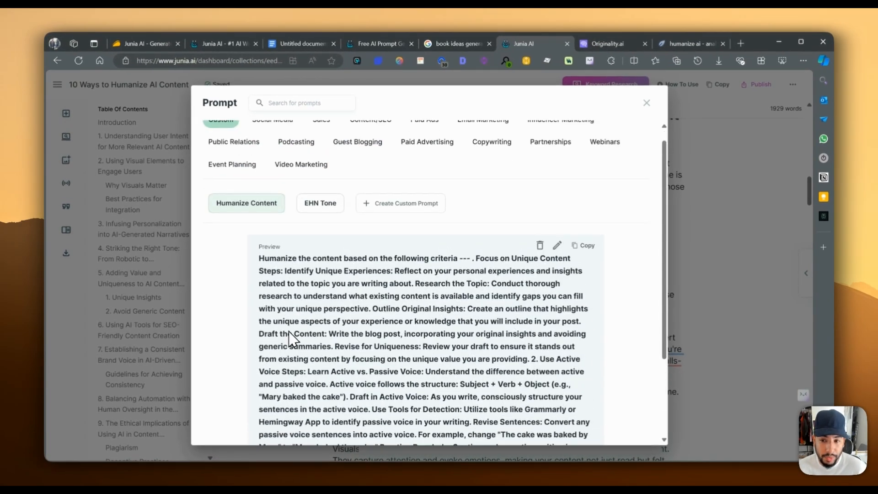
pyautogui.scroll(4, 347, 274)
pyautogui.click(321, 215)
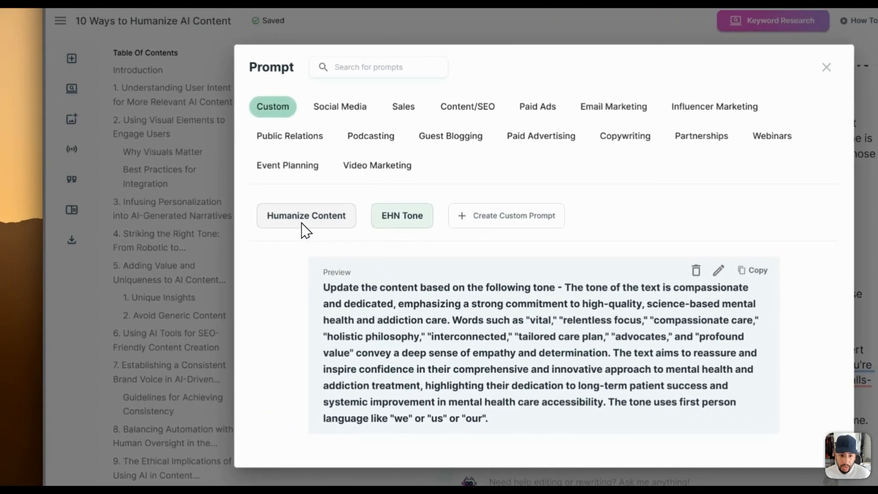
pyautogui.click(303, 224)
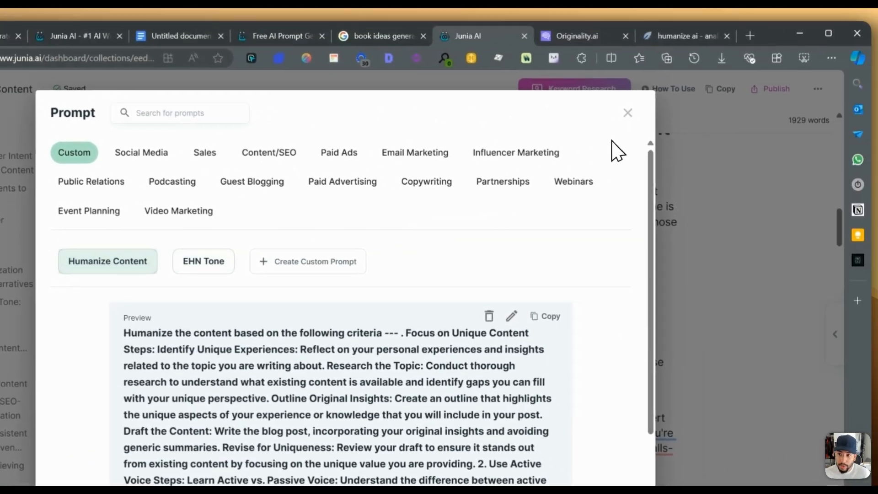
pyautogui.click(826, 67)
# Step: Try the Humanize Content custom command on all of section 1 about user intent, review the generated version and discard it
pyautogui.scroll(5, 272, 249)
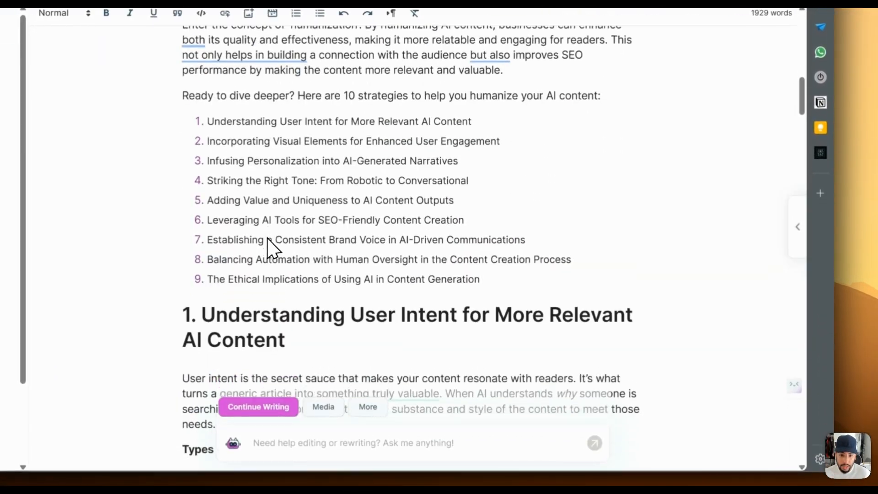
pyautogui.scroll(-3, 267, 247)
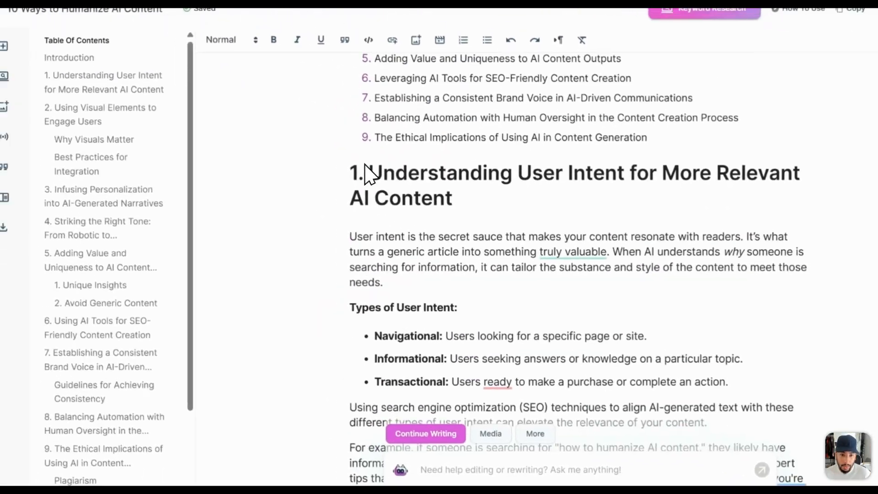
pyautogui.moveTo(188, 146); pyautogui.dragTo(697, 274)
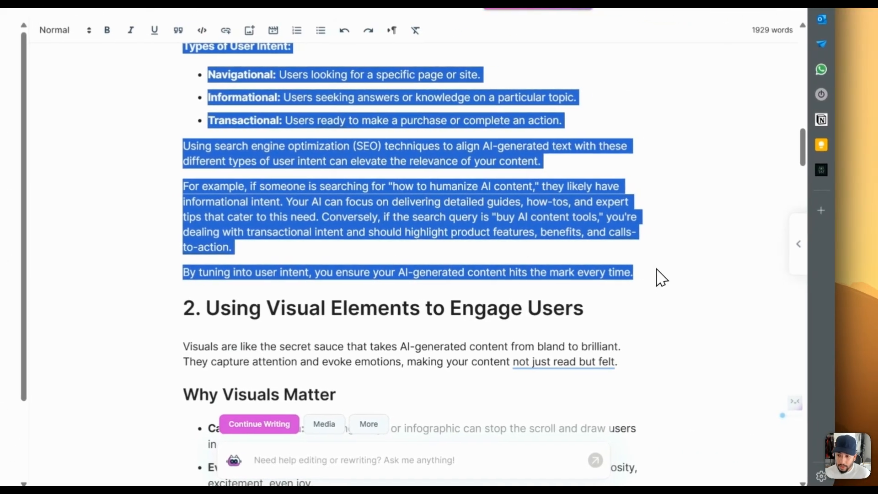
pyautogui.scroll(-1, 437, 187)
pyautogui.moveTo(464, 192)
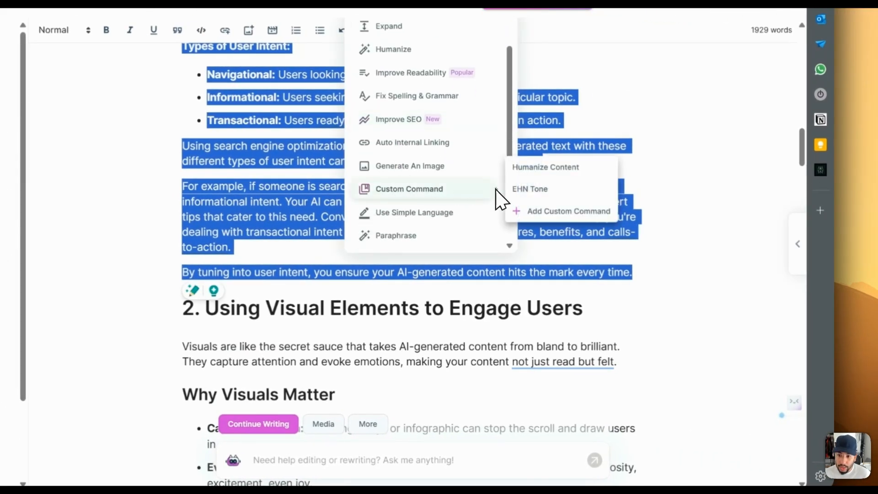
pyautogui.click(535, 168)
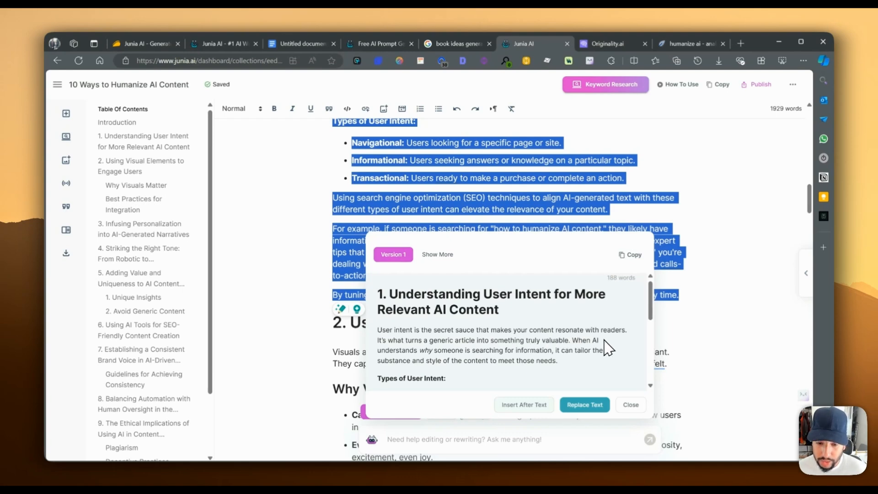
pyautogui.scroll(-5, 560, 343)
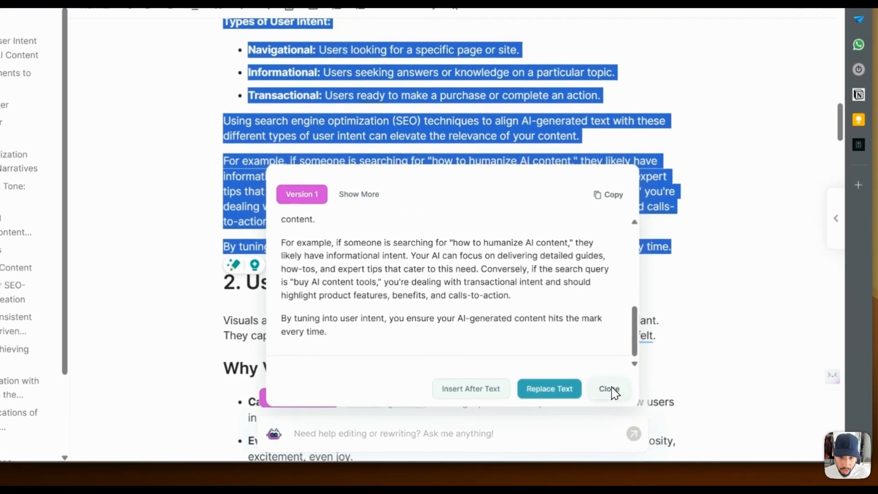
pyautogui.click(633, 404)
# Step: Rewrite all of section 1 on user intent with the Use Simple Language command and replace the original text with the generated version
pyautogui.click(628, 284)
pyautogui.moveTo(604, 275); pyautogui.dragTo(212, 120)
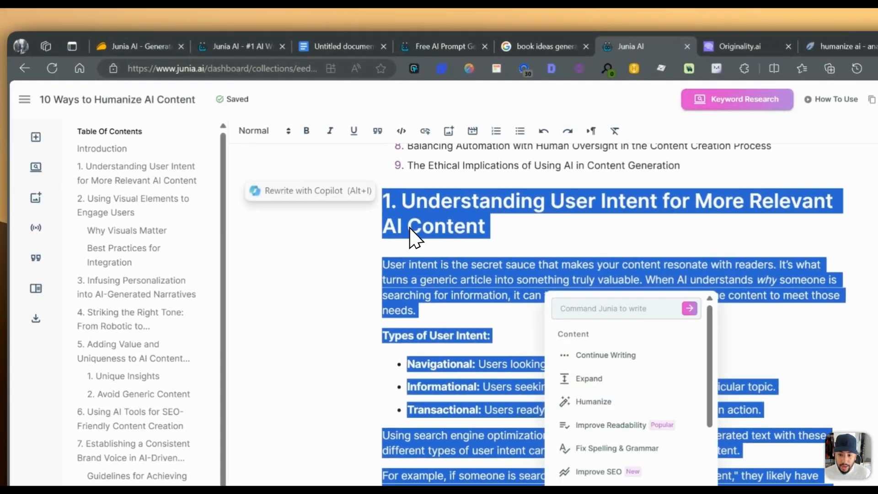
pyautogui.scroll(-4, 541, 336)
pyautogui.scroll(1, 567, 366)
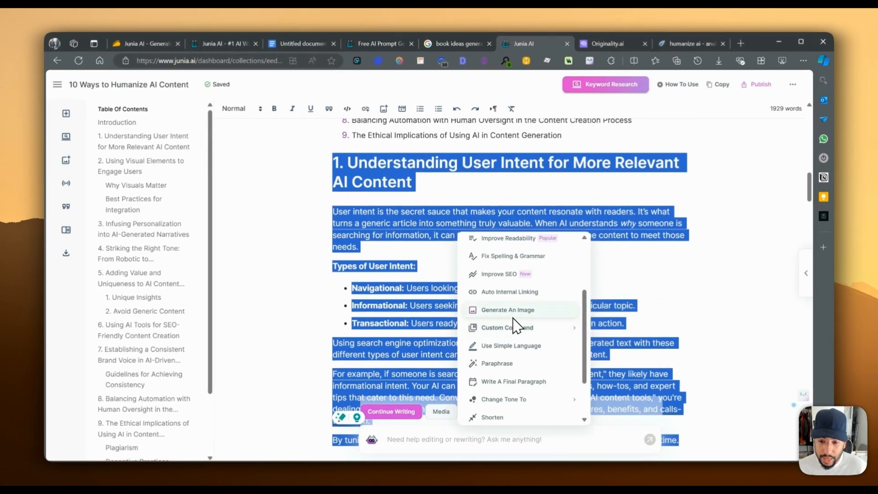
pyautogui.scroll(-1, 513, 320)
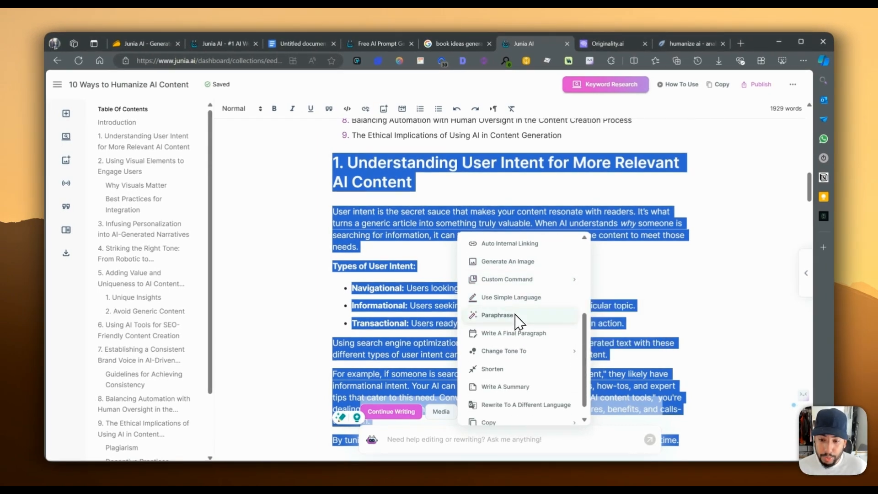
pyautogui.moveTo(519, 353)
pyautogui.scroll(-1, 590, 365)
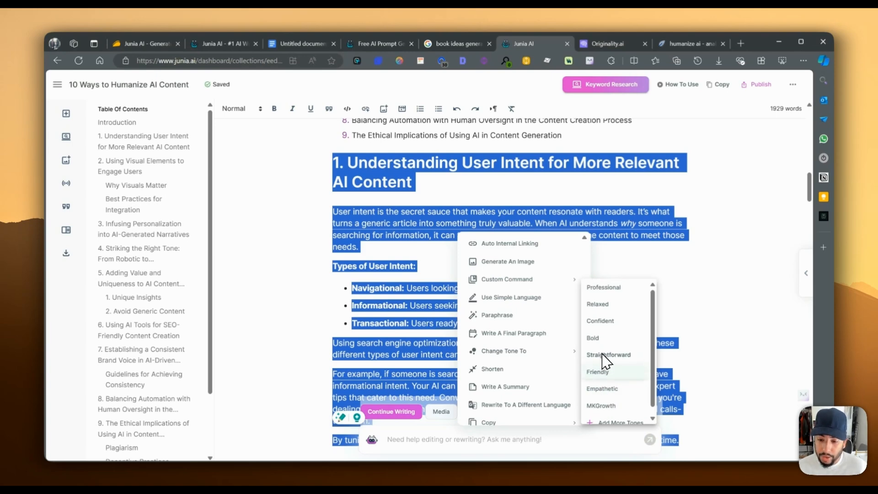
pyautogui.scroll(-1, 499, 405)
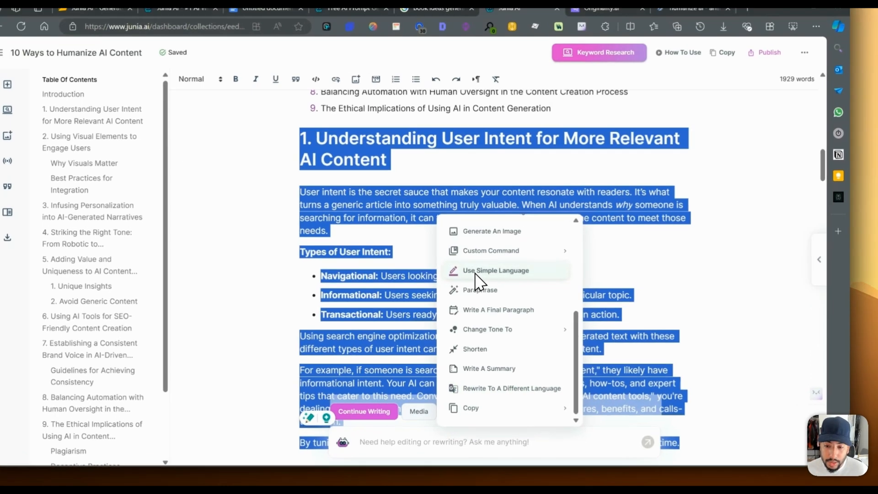
pyautogui.click(510, 283)
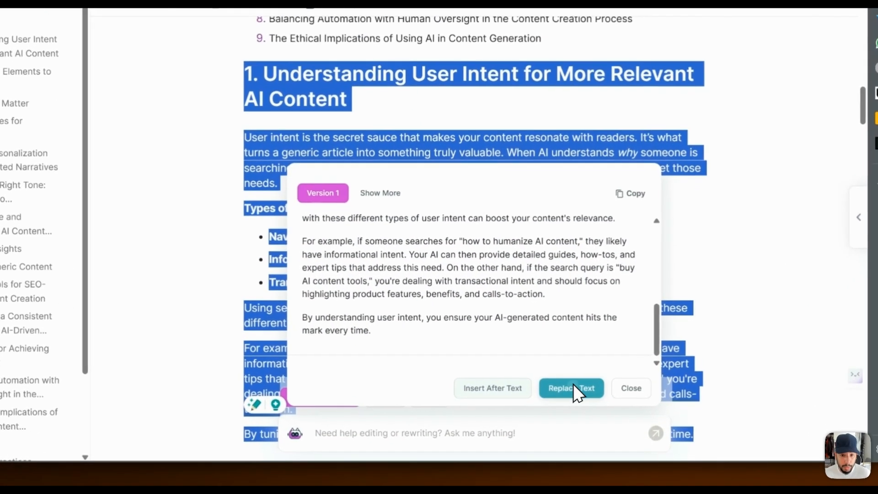
pyautogui.click(579, 401)
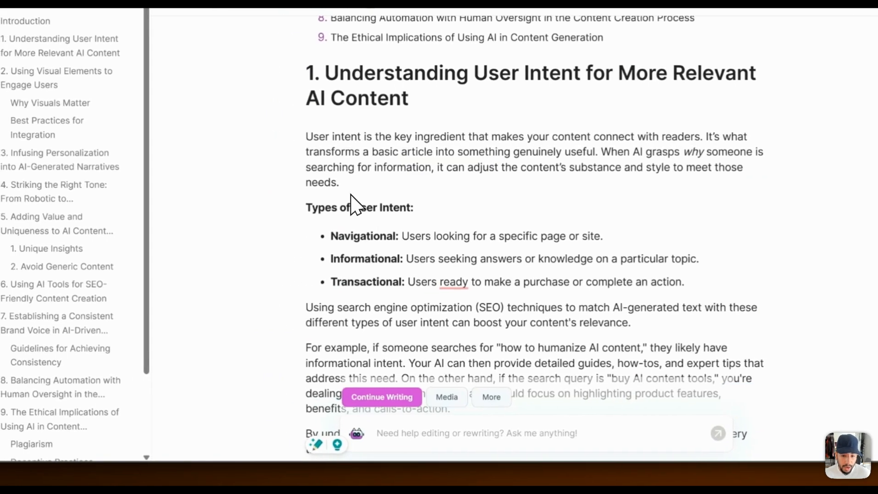
# Step: Select all of section 2 on using visual elements, including its two subsections, and open Improve SEO for it
pyautogui.scroll(-5, 353, 249)
pyautogui.scroll(-3, 350, 191)
pyautogui.scroll(-2, 378, 134)
pyautogui.moveTo(312, 42); pyautogui.dragTo(611, 291)
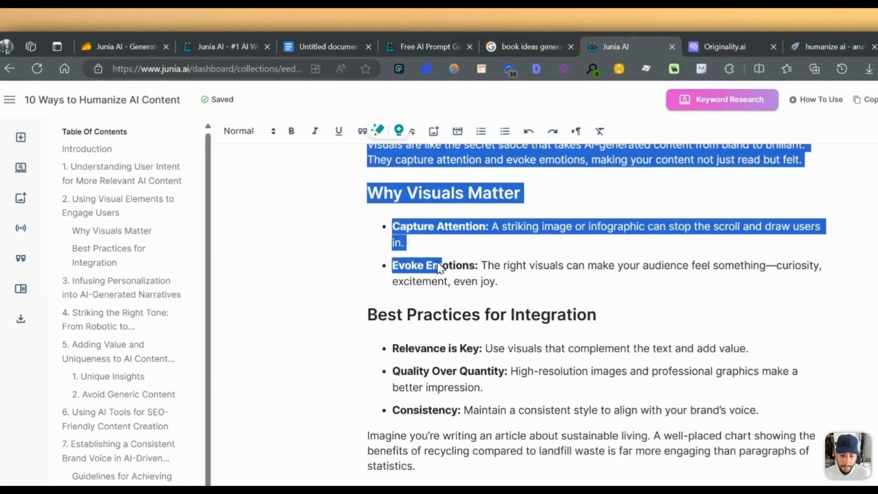
pyautogui.moveTo(577, 333); pyautogui.dragTo(576, 315)
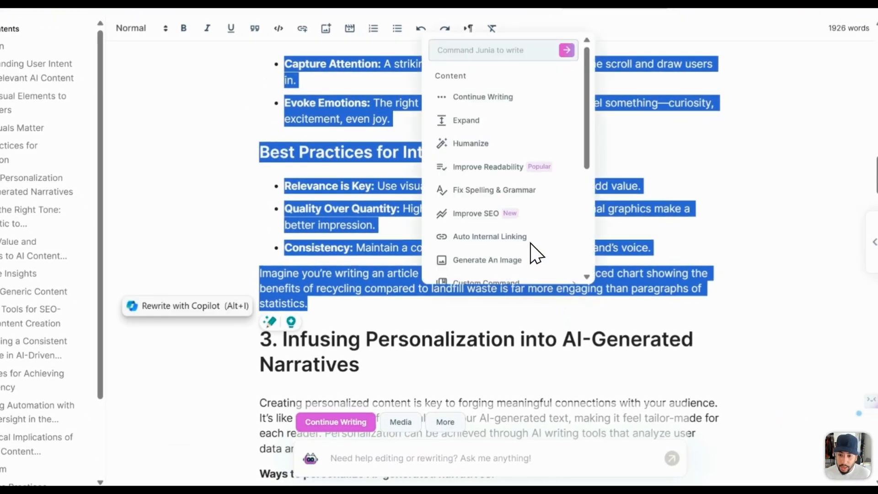
pyautogui.click(475, 212)
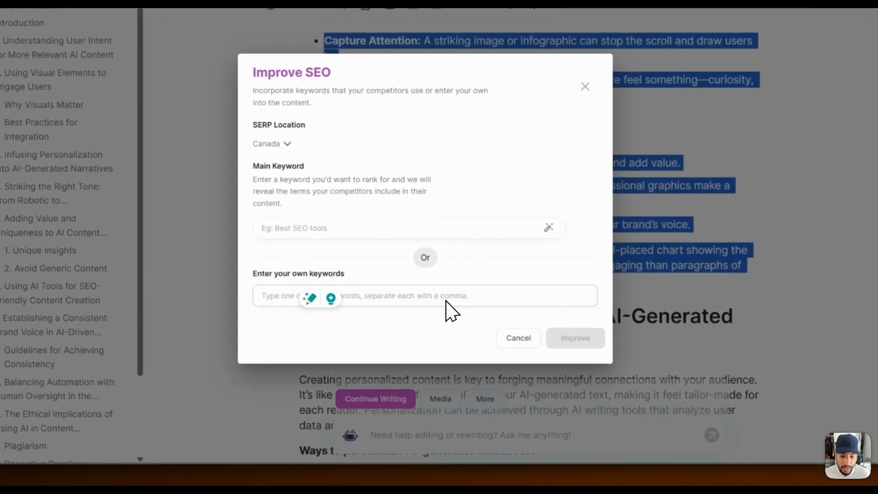
# Step: Generate an SEO-improved version using the own keywords "the best way to humanize ai content, ai content isn't always bad"
pyautogui.click(543, 325)
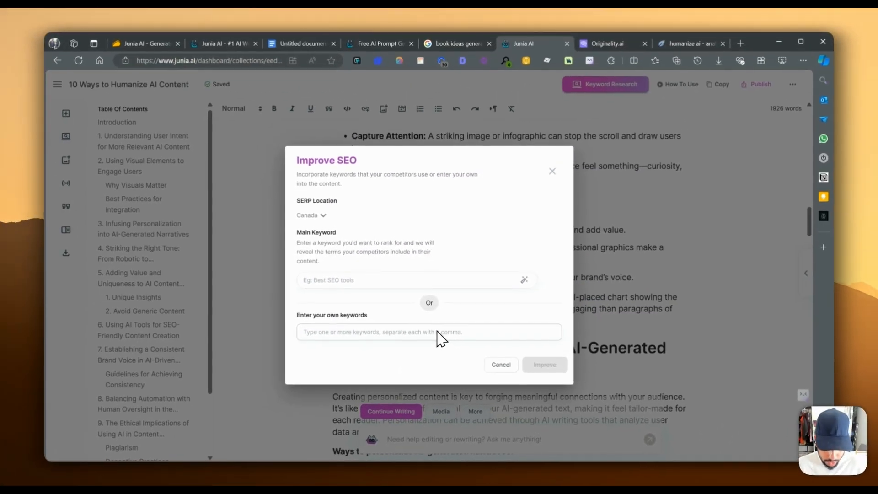
pyautogui.write('t')
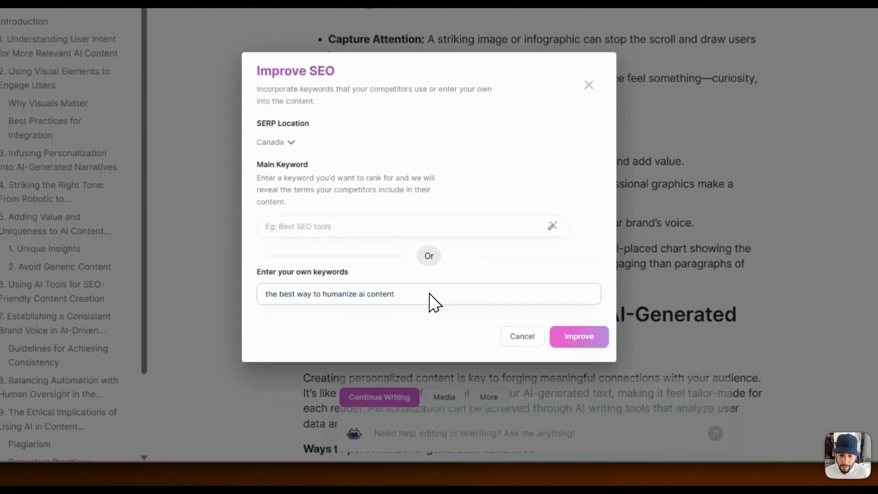
pyautogui.tripleClick(433, 293)
pyautogui.hotkey('ctrl', 'c')
pyautogui.press('BackSpace')
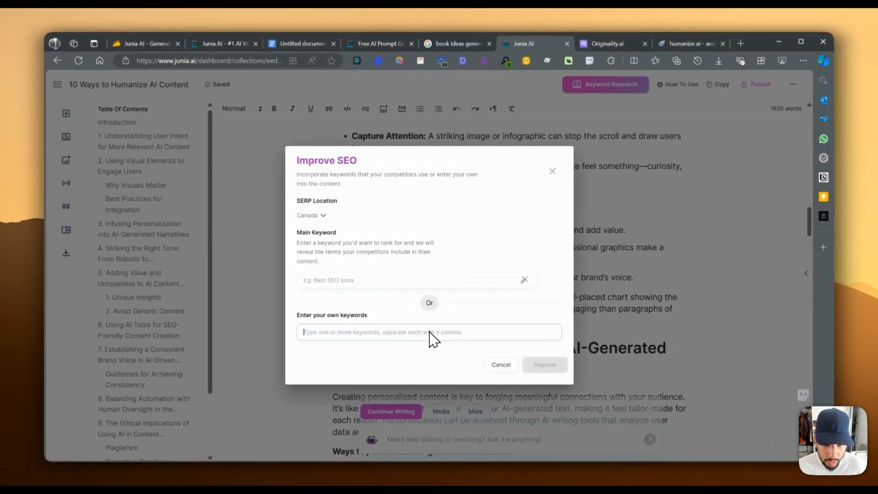
pyautogui.hotkey('ctrl', 'v')
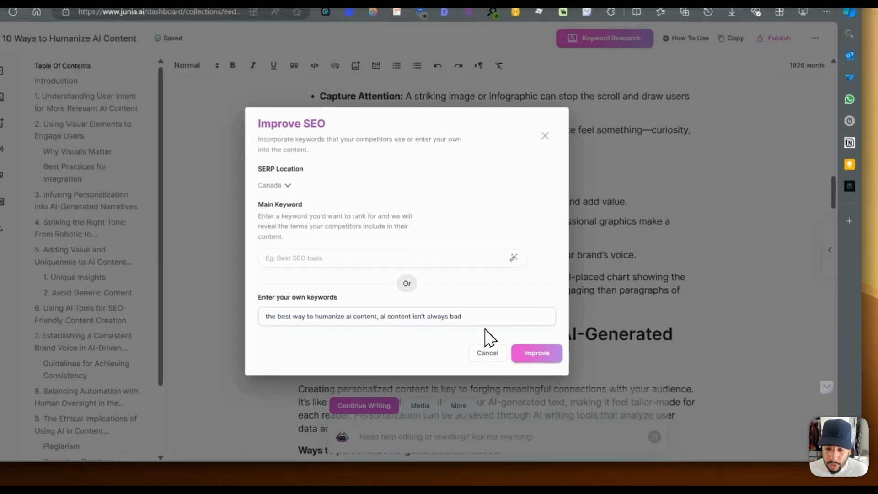
pyautogui.click(544, 364)
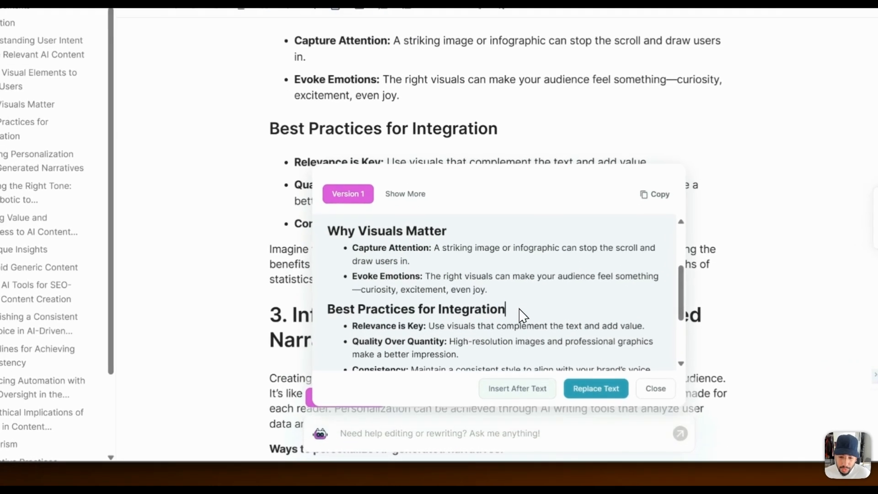
# Step: Review the end of the SEO-improved version and replace section 2's original text with it
pyautogui.moveTo(521, 344); pyautogui.dragTo(402, 345)
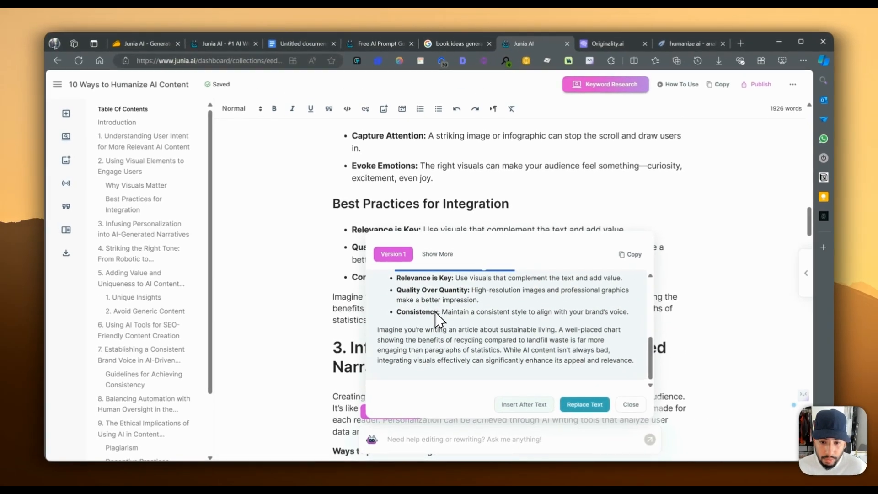
pyautogui.scroll(-1, 458, 270)
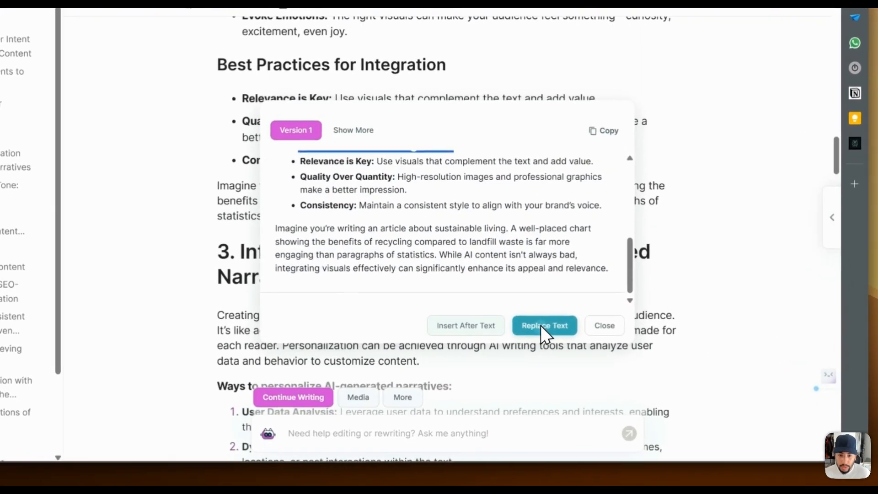
pyautogui.click(572, 347)
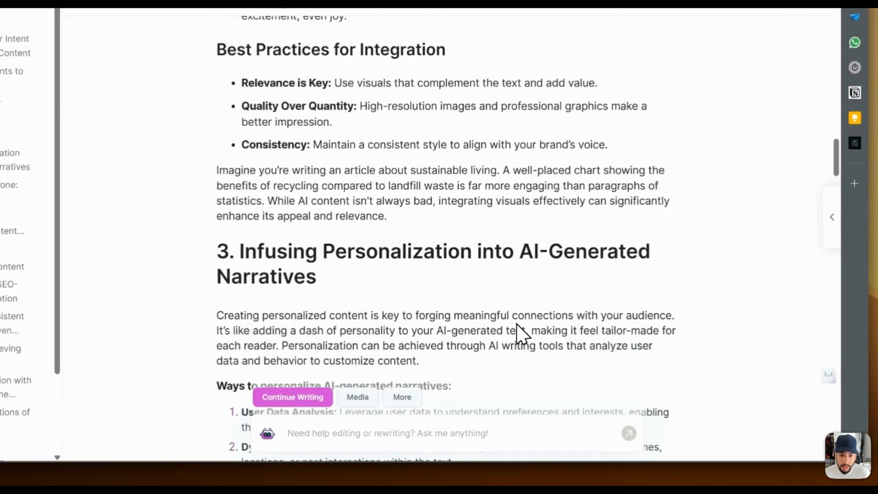
# Step: Read through the replaced section 2 on visual elements, from its introduction to the closing paragraph
pyautogui.scroll(5, 408, 324)
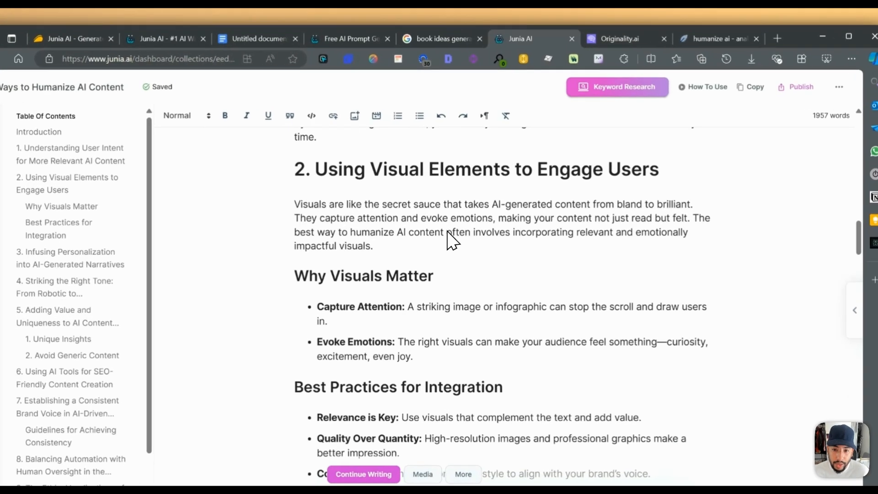
pyautogui.moveTo(459, 208); pyautogui.dragTo(378, 209)
pyautogui.moveTo(329, 252); pyautogui.dragTo(335, 257)
pyautogui.click(786, 275)
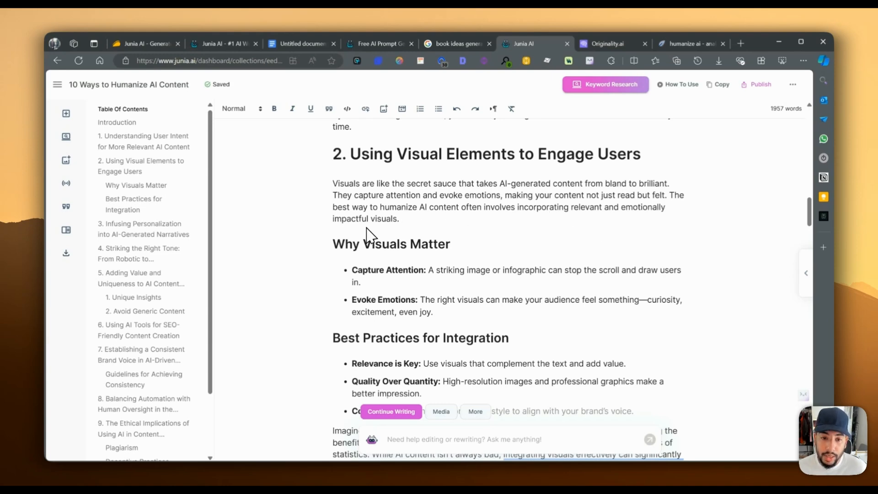
pyautogui.scroll(-1, 410, 270)
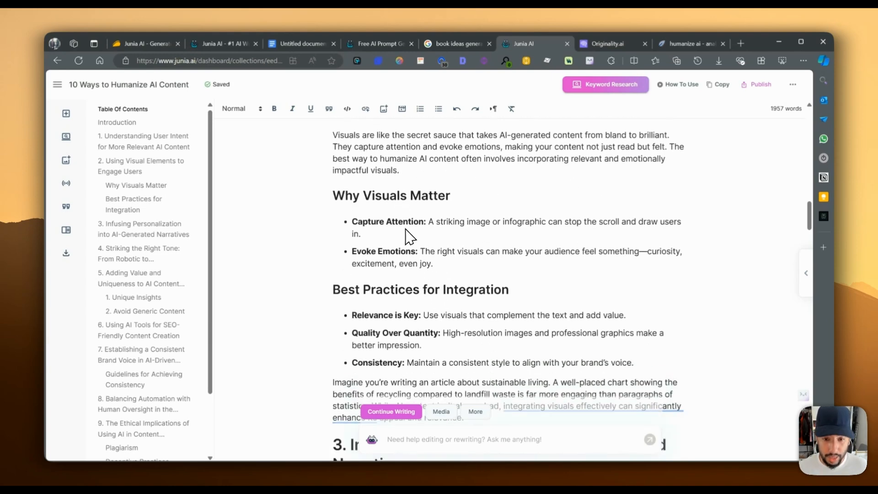
pyautogui.scroll(-2, 439, 293)
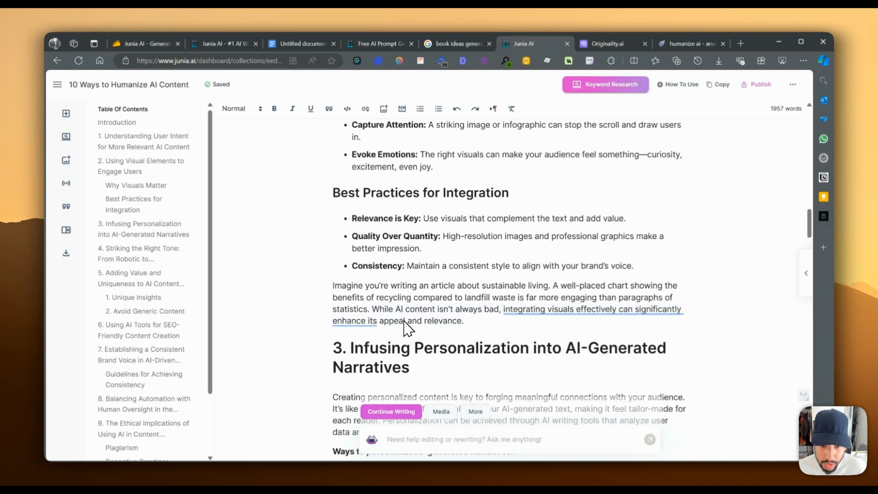
pyautogui.scroll(2, 405, 326)
pyautogui.scroll(2, 599, 313)
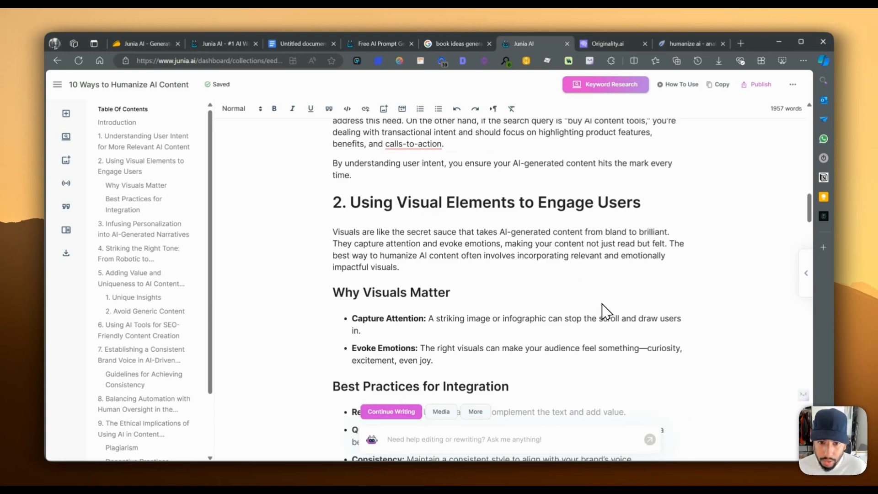
pyautogui.scroll(-2, 603, 312)
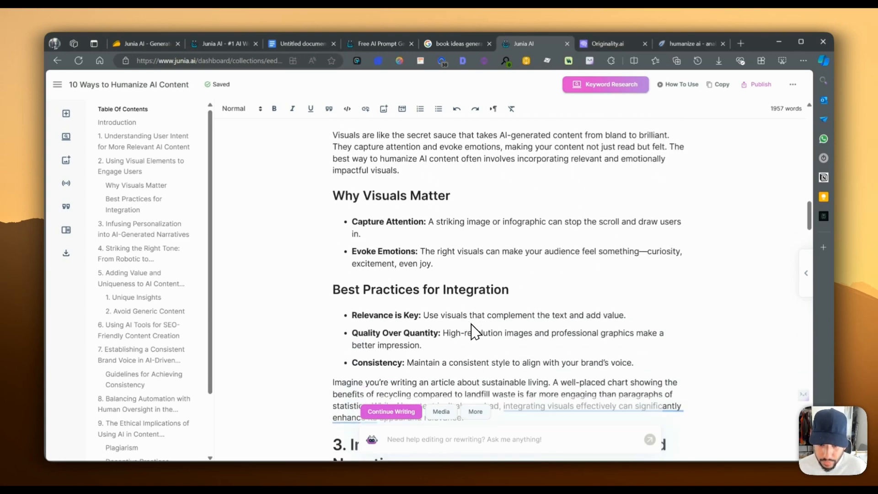
pyautogui.scroll(-2, 452, 361)
pyautogui.scroll(-3, 437, 320)
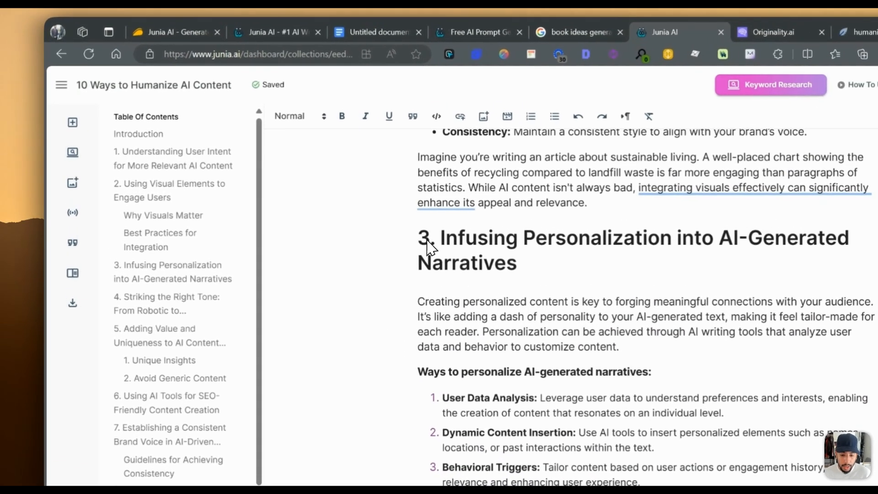
# Step: Select all of section 3 on infusing personalization and generate an Improve Readability version of it
pyautogui.moveTo(329, 227); pyautogui.dragTo(418, 245)
pyautogui.moveTo(486, 271); pyautogui.dragTo(640, 328)
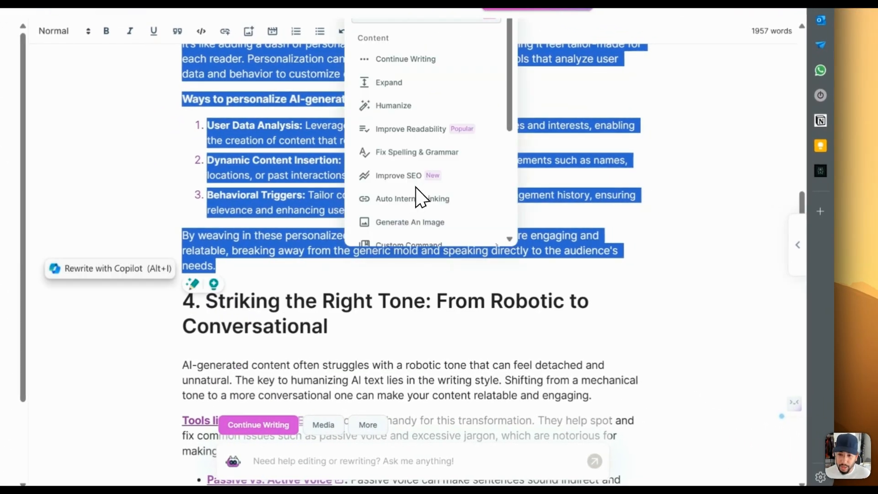
pyautogui.click(401, 129)
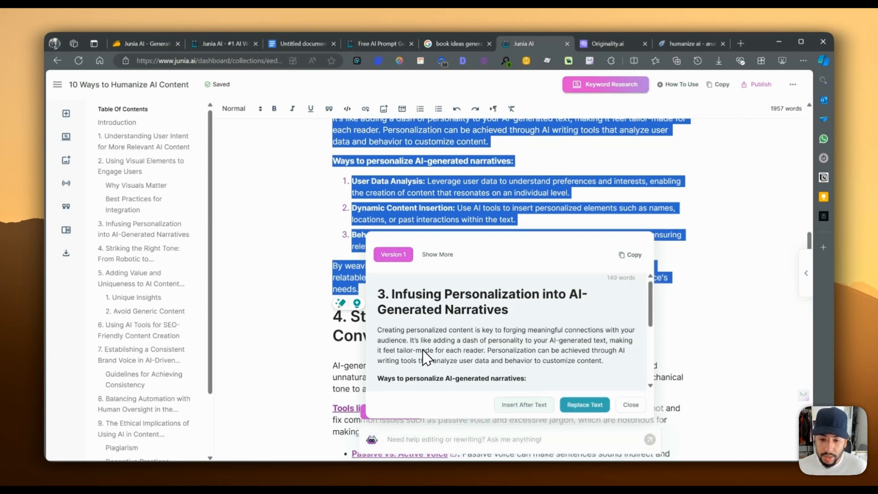
# Step: Compare the generated version with section 3's original text and close it without replacing anything
pyautogui.scroll(2, 307, 211)
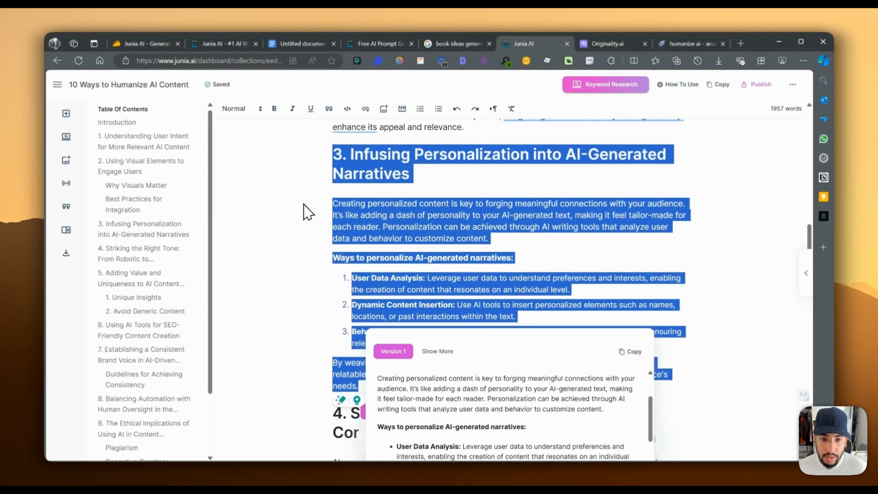
pyautogui.scroll(-2, 419, 236)
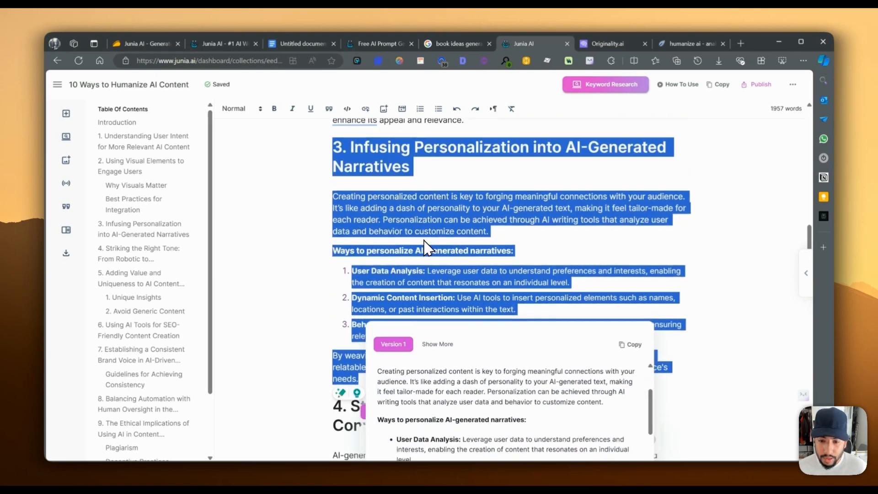
pyautogui.scroll(-2, 468, 346)
pyautogui.scroll(1, 468, 346)
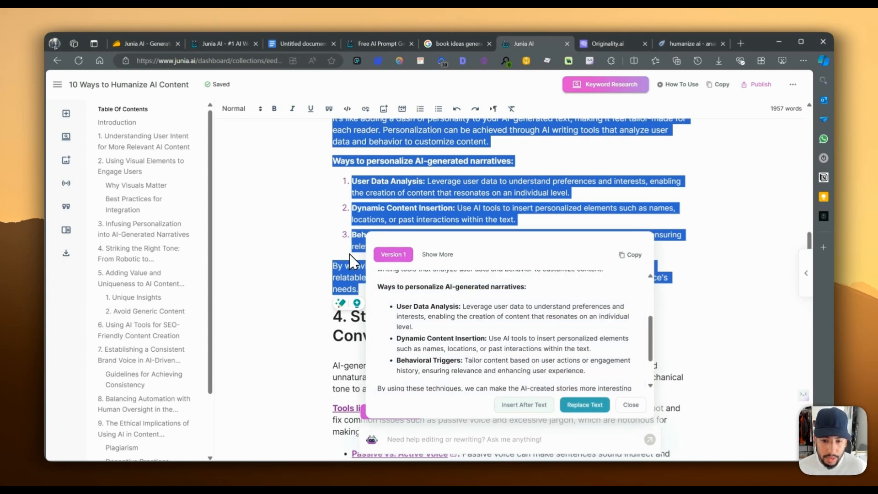
pyautogui.scroll(-1, 338, 256)
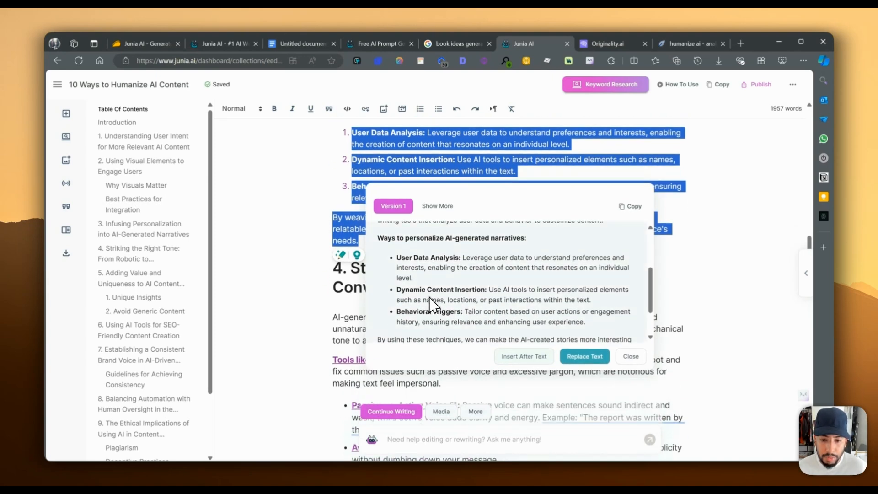
pyautogui.scroll(-1, 430, 311)
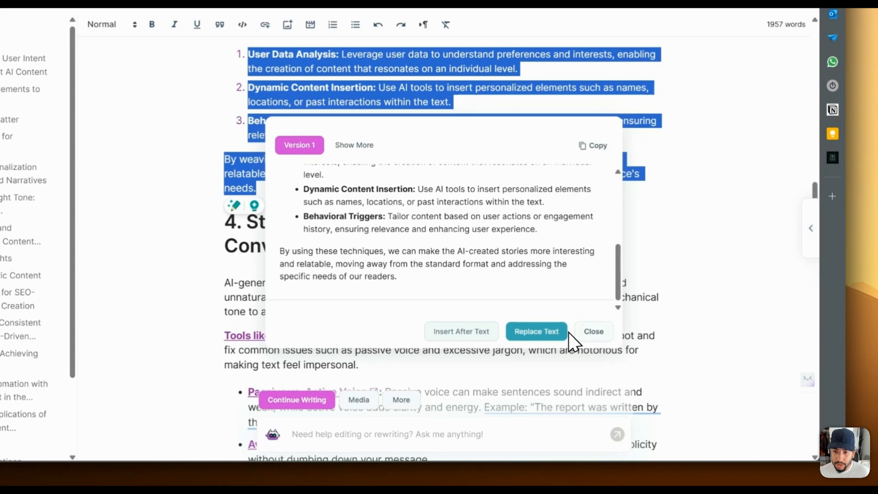
pyautogui.click(576, 333)
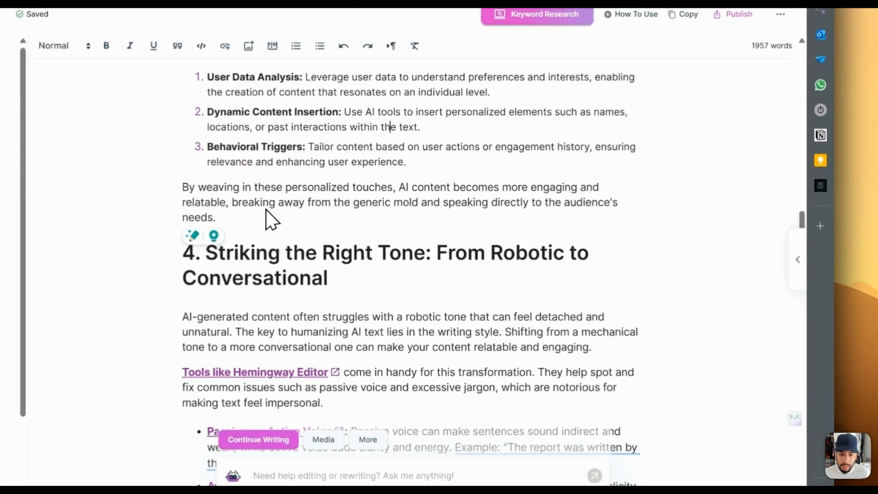
# Step: Select all of section 3 on infusing personalization and generate an image for it
pyautogui.scroll(3, 419, 231)
pyautogui.scroll(3, 419, 231)
pyautogui.moveTo(419, 232); pyautogui.dragTo(368, 297)
pyautogui.rightClick(526, 328)
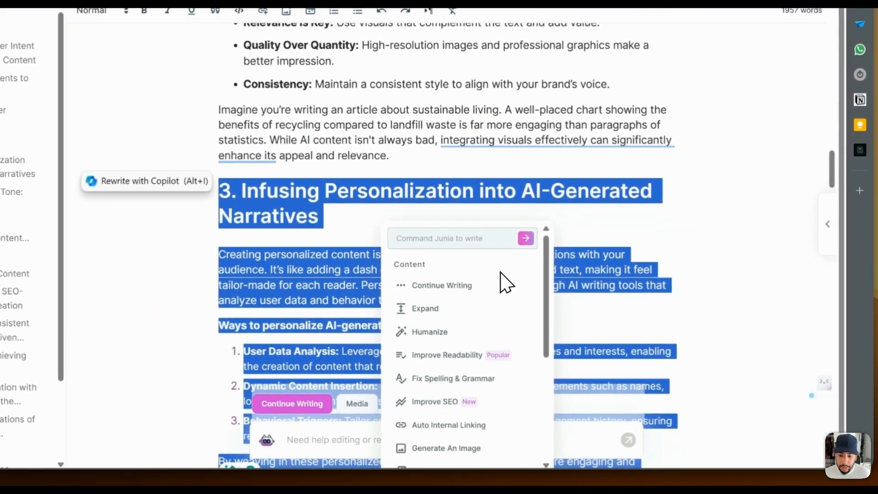
pyautogui.scroll(-3, 427, 402)
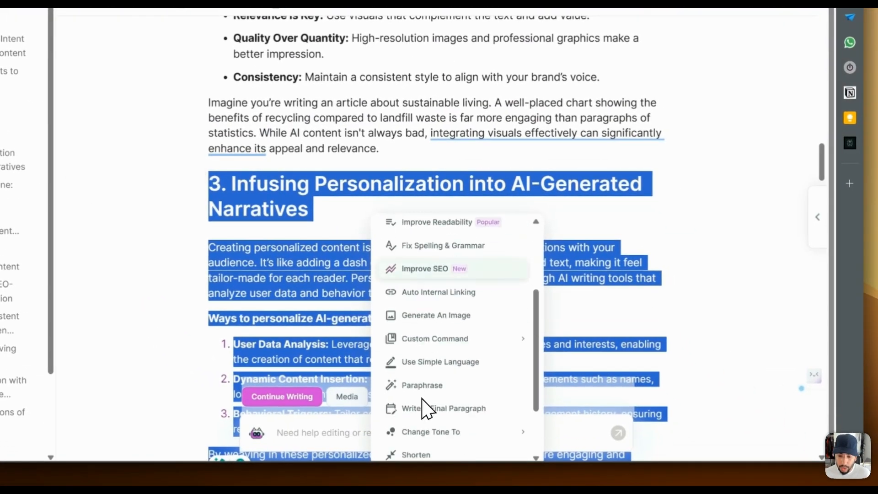
pyautogui.click(432, 314)
pyautogui.scroll(-3, 432, 256)
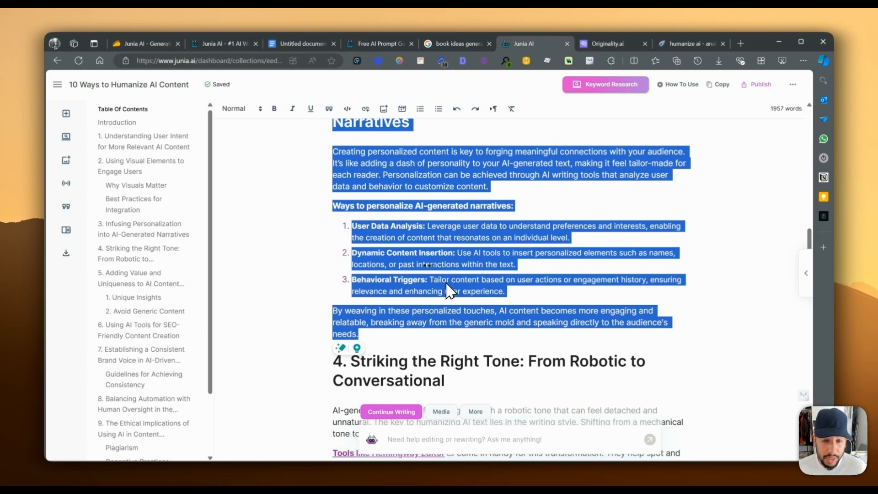
pyautogui.scroll(-2, 475, 357)
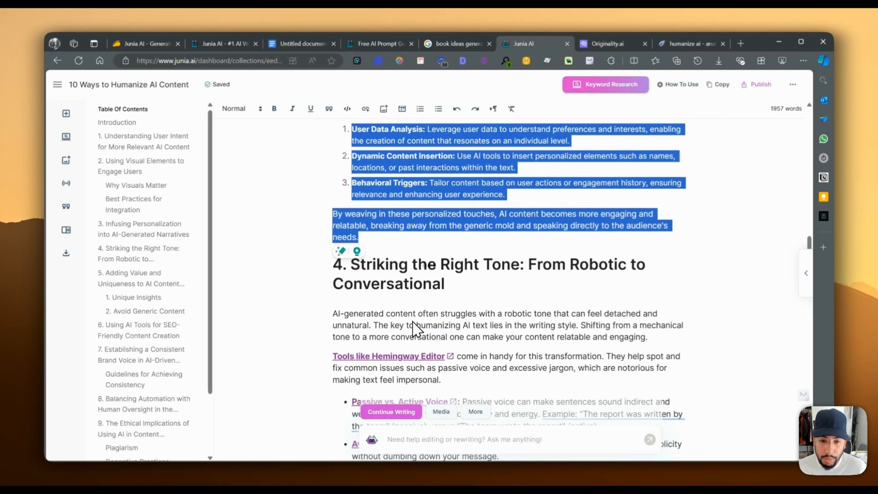
pyautogui.scroll(5, 450, 393)
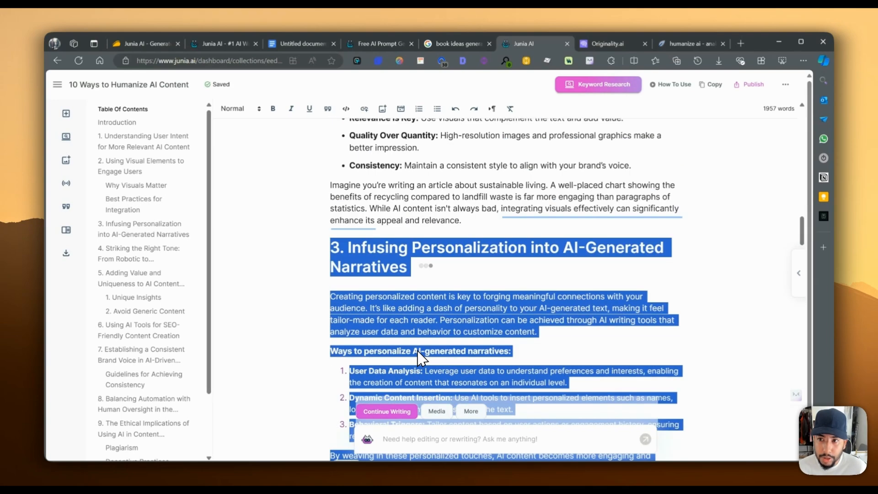
pyautogui.scroll(-4, 453, 361)
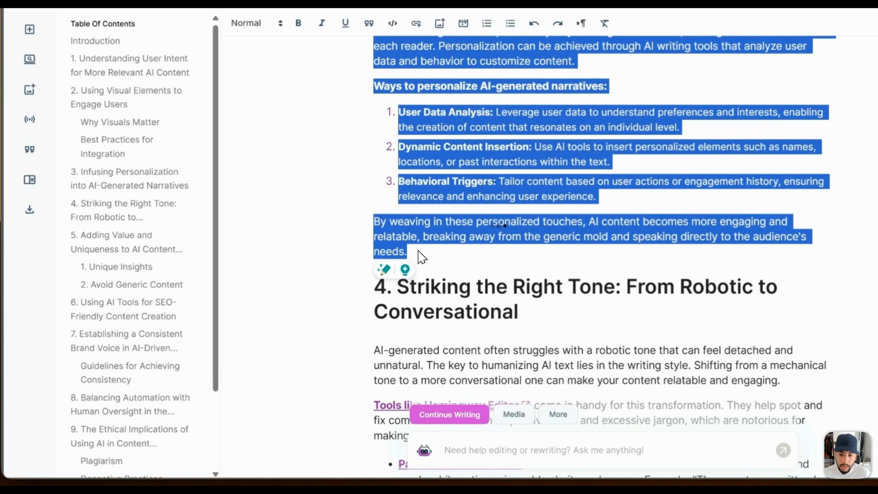
pyautogui.click(380, 289)
pyautogui.scroll(-2, 378, 321)
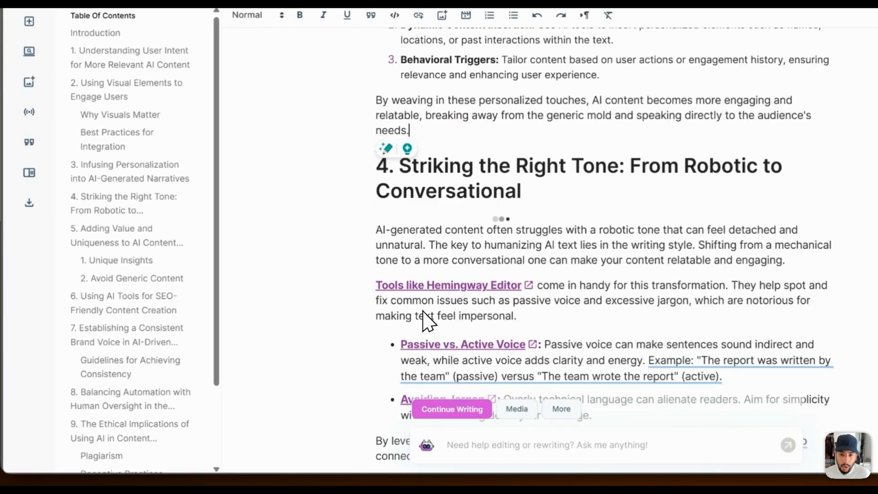
pyautogui.moveTo(383, 164); pyautogui.dragTo(496, 217)
pyautogui.scroll(-3, 487, 210)
pyautogui.scroll(-1, 496, 217)
pyautogui.moveTo(499, 226); pyautogui.dragTo(598, 227)
pyautogui.scroll(10, 468, 171)
pyautogui.click(469, 172)
pyautogui.scroll(10, 508, 270)
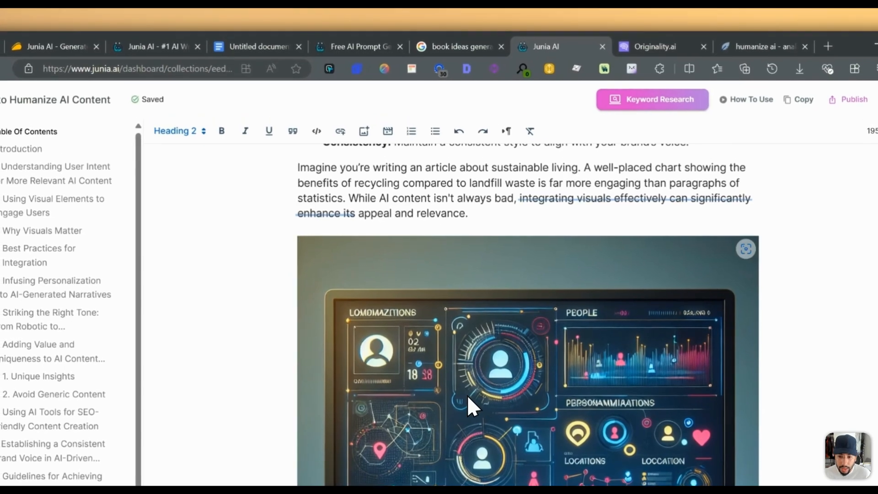
# Step: Inspect the generated dashboard image above section 3 and delete it from the article
pyautogui.scroll(-5, 471, 292)
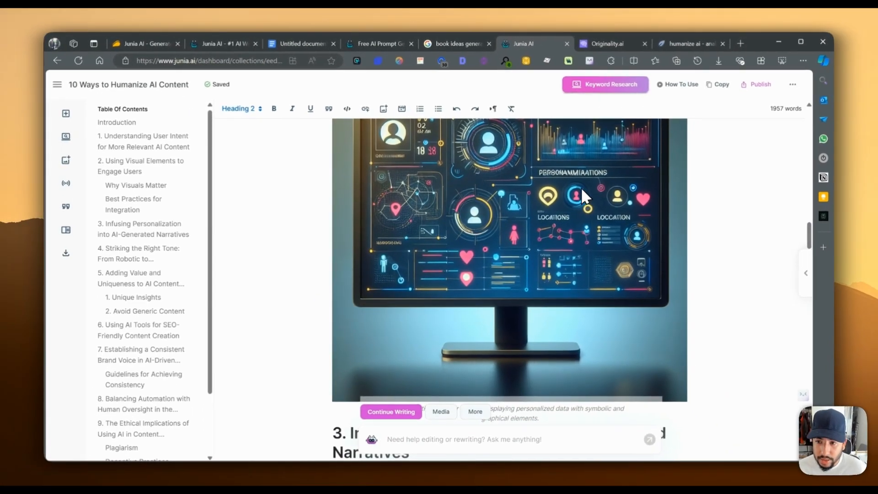
pyautogui.scroll(4, 520, 317)
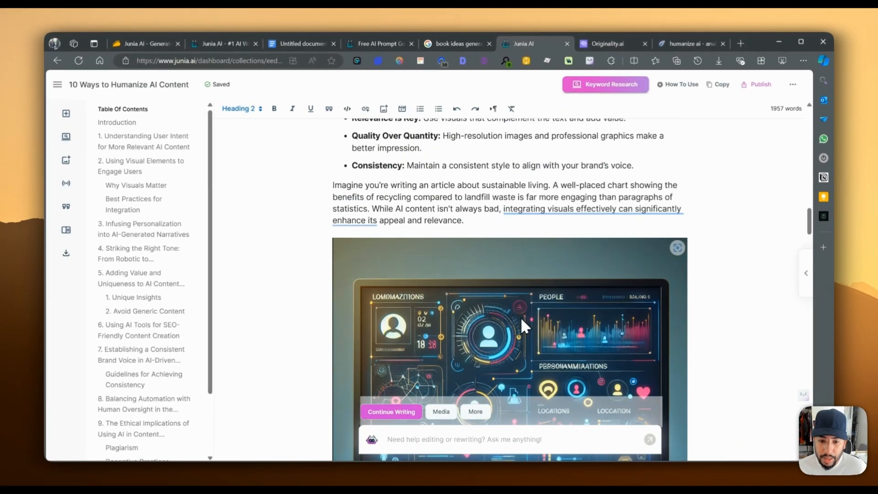
pyautogui.scroll(5, 407, 280)
pyautogui.scroll(-6, 445, 284)
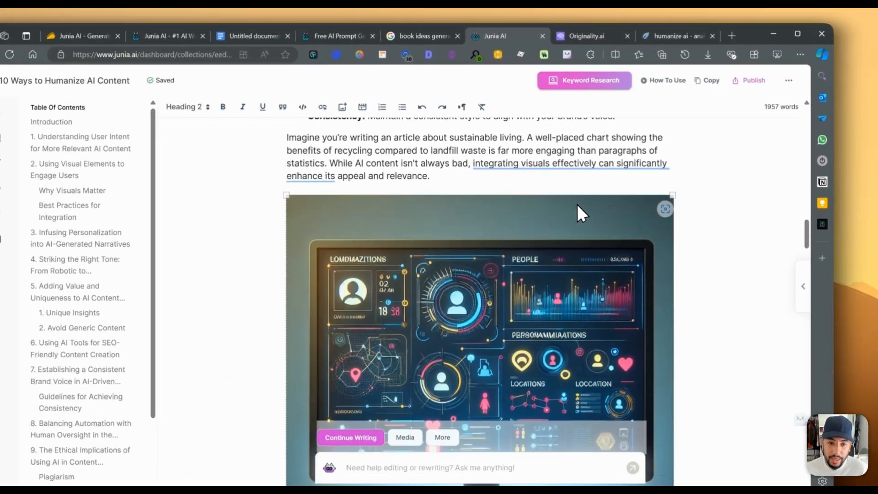
pyautogui.press('Delete')
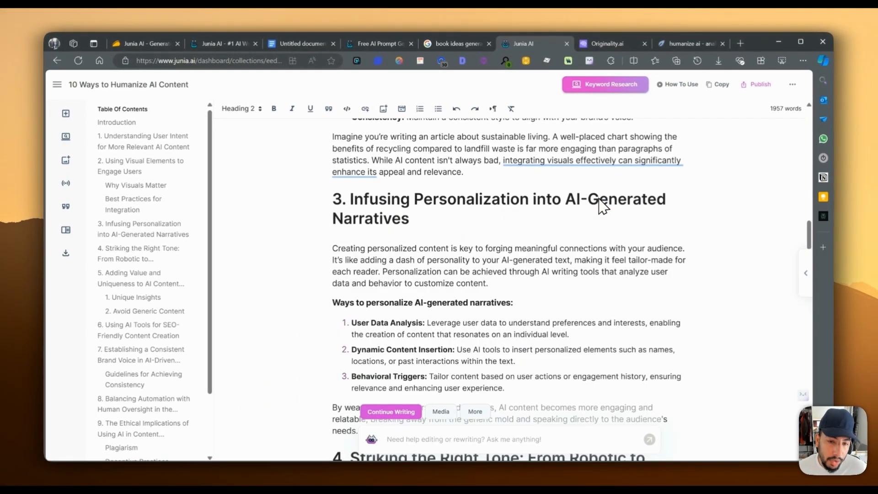
pyautogui.scroll(3, 587, 164)
pyautogui.click(474, 317)
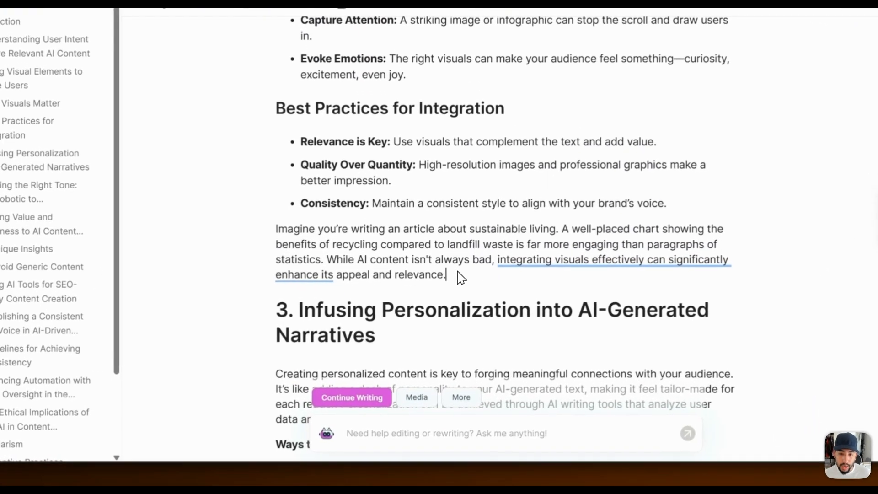
pyautogui.moveTo(457, 281); pyautogui.dragTo(302, 196)
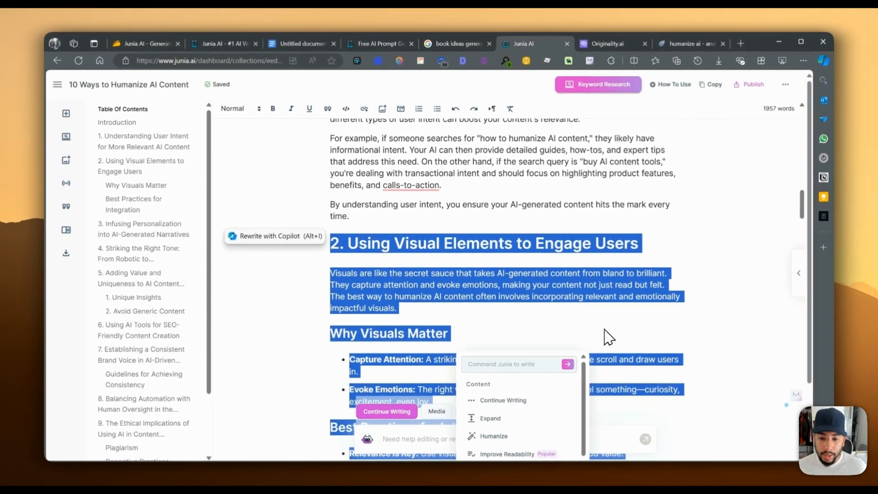
pyautogui.scroll(-2, 599, 331)
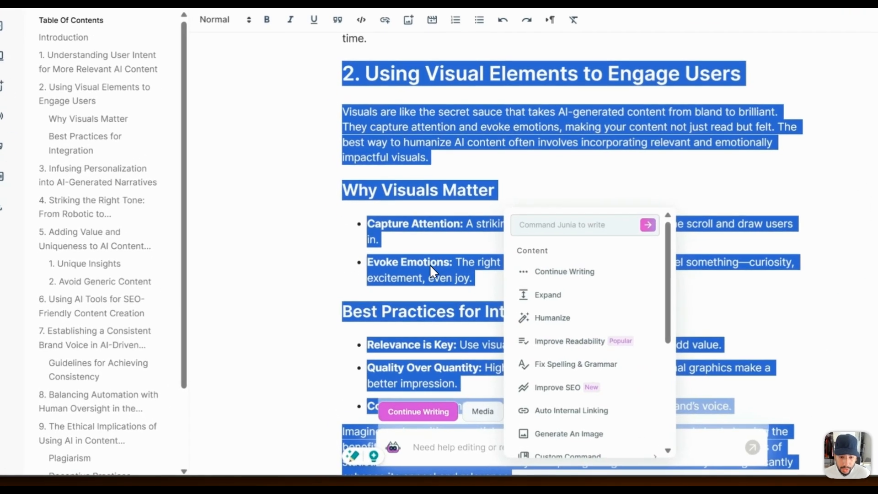
pyautogui.click(399, 295)
# Step: Select section 5 on adding value and uniqueness, through the end of Avoid Generic Content, and generate an Expand version of it
pyautogui.scroll(-9, 399, 296)
pyautogui.scroll(1, 388, 299)
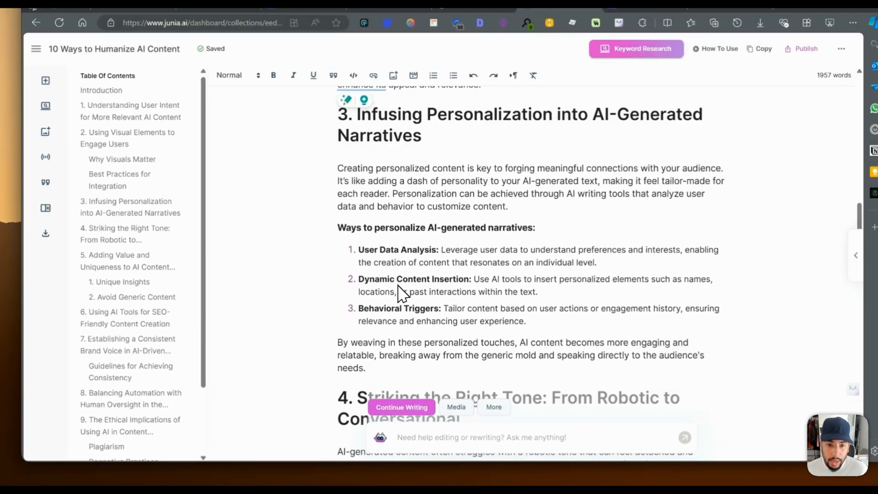
pyautogui.scroll(-10, 366, 267)
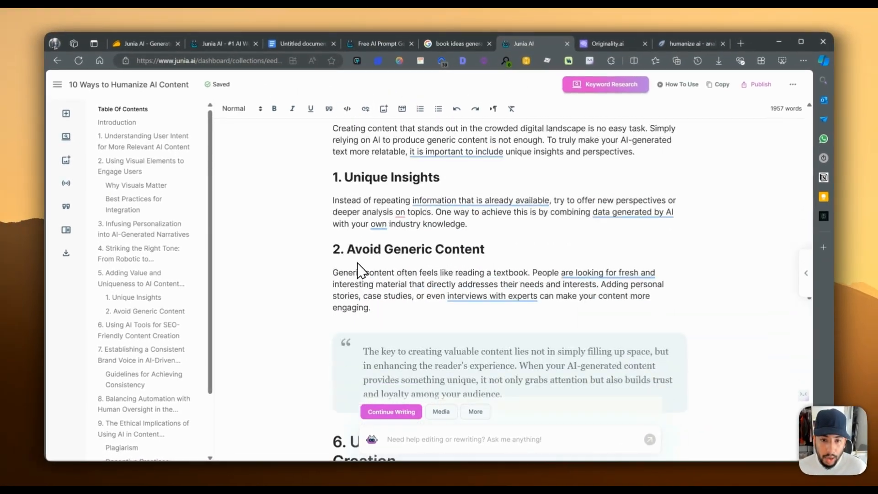
pyautogui.scroll(5, 361, 270)
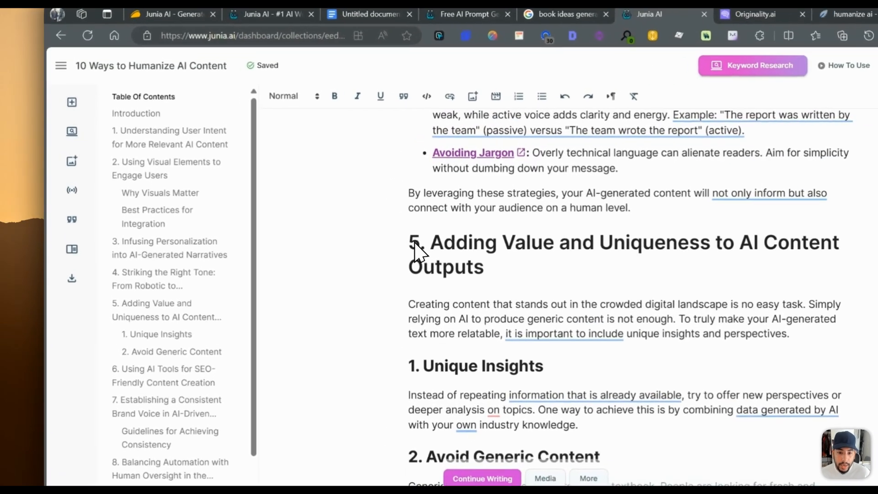
pyautogui.moveTo(342, 224); pyautogui.dragTo(408, 302)
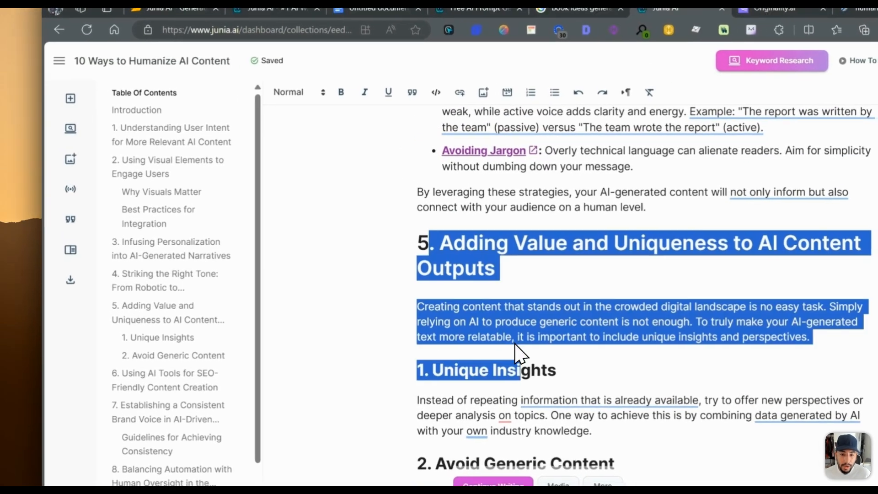
pyautogui.moveTo(429, 243); pyautogui.dragTo(462, 284)
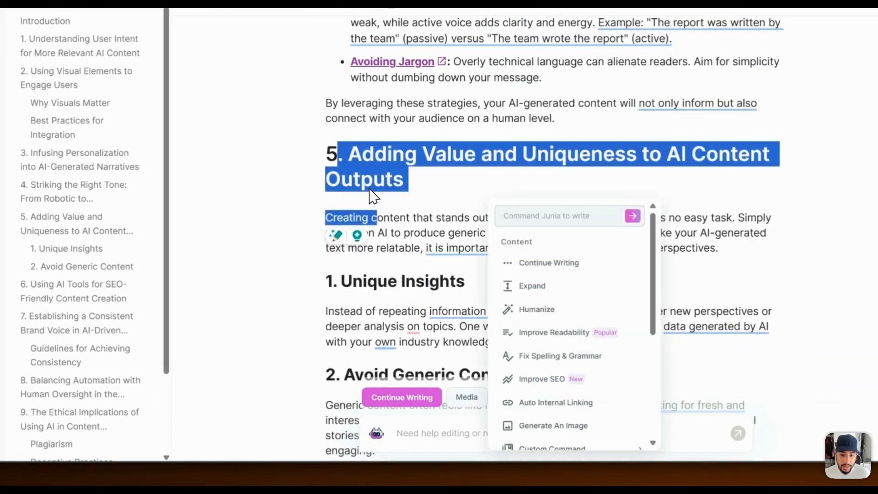
pyautogui.moveTo(351, 152); pyautogui.dragTo(540, 140)
pyautogui.scroll(-5, 401, 209)
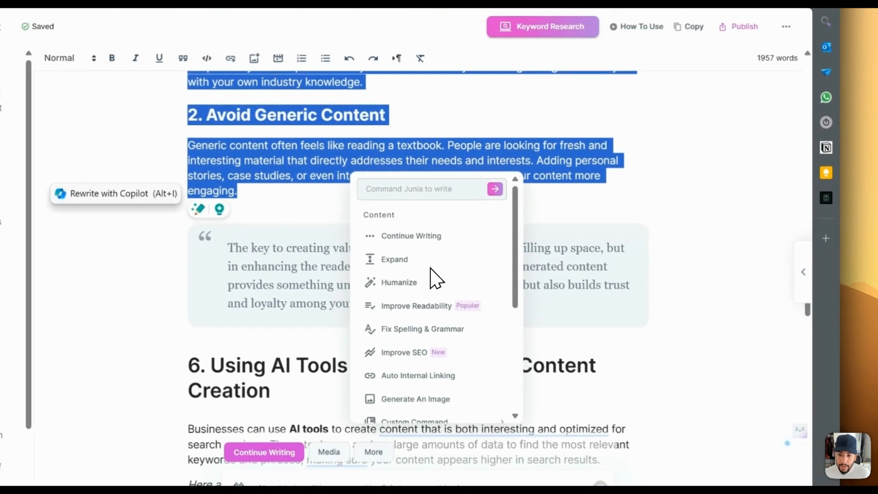
pyautogui.click(396, 260)
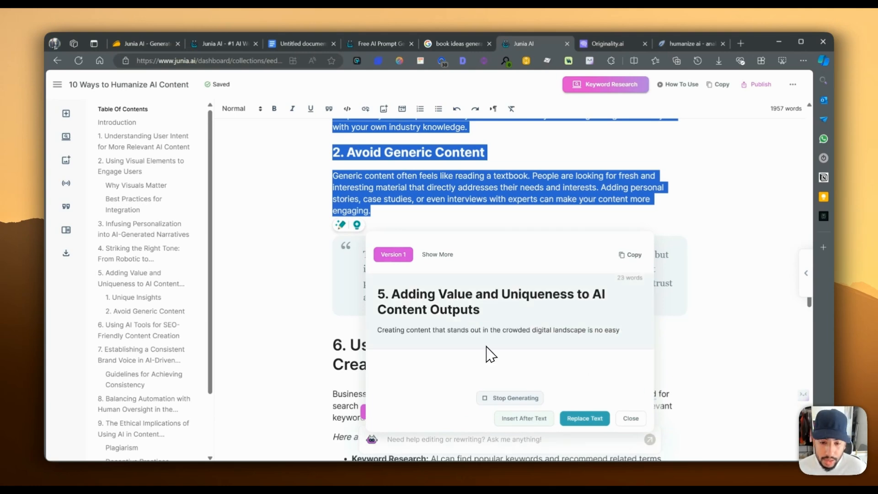
# Step: Compare the expanded version with section 5's original text and replace the original with it
pyautogui.scroll(2, 319, 225)
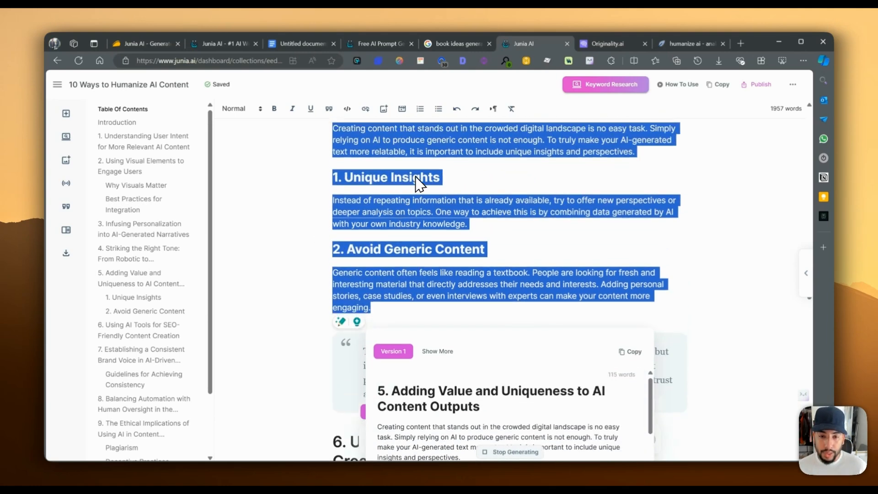
pyautogui.scroll(-3, 396, 266)
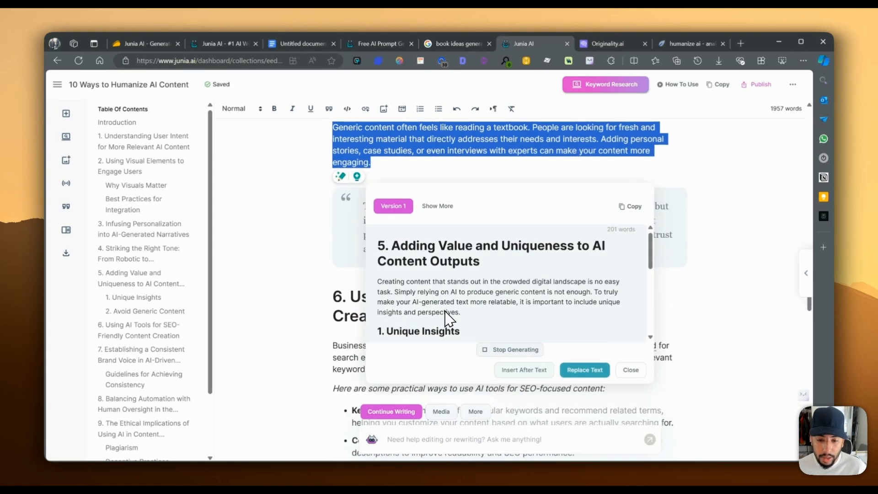
pyautogui.scroll(-5, 430, 274)
pyautogui.scroll(-5, 430, 274)
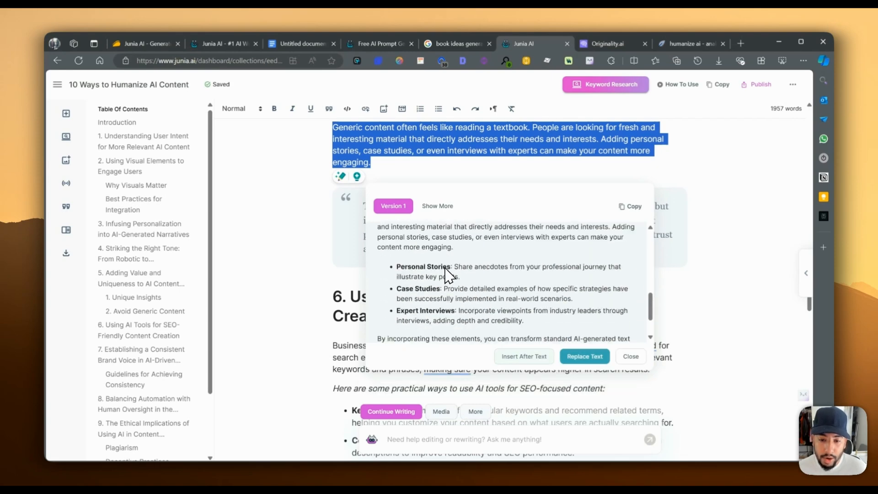
pyautogui.scroll(4, 420, 274)
pyautogui.scroll(3, 361, 231)
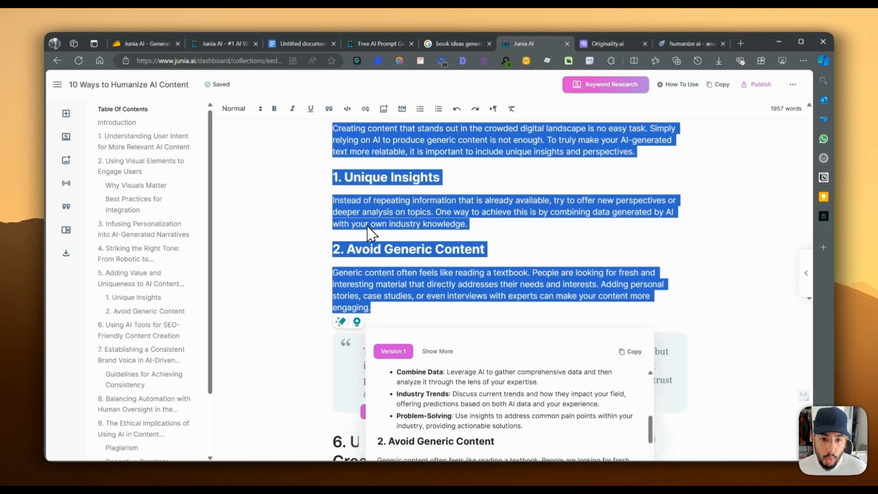
pyautogui.scroll(-1, 411, 237)
pyautogui.scroll(2, 443, 389)
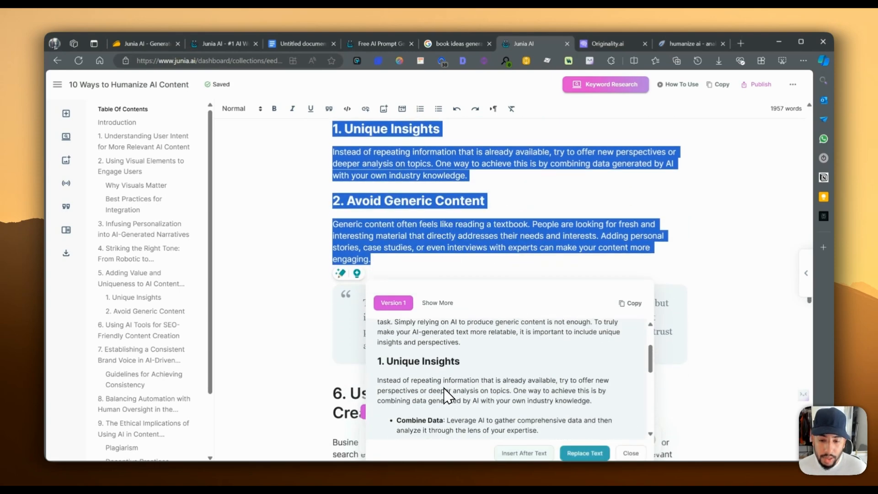
pyautogui.scroll(-2, 459, 371)
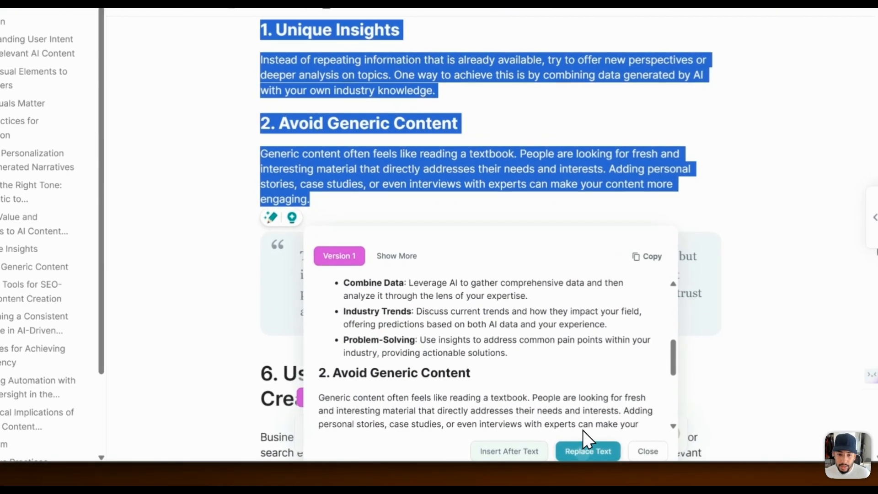
pyautogui.click(586, 450)
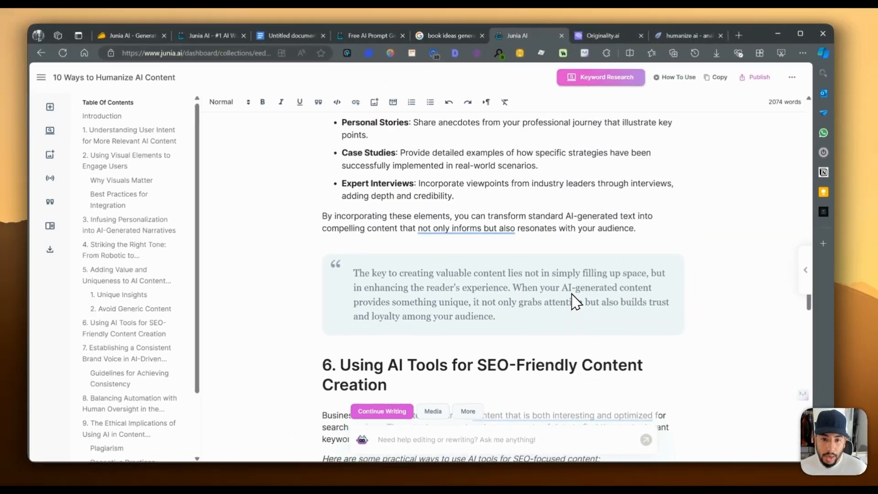
# Step: Select all of section 8 on balancing automation with human oversight, from its heading to its closing paragraph
pyautogui.scroll(-15, 577, 304)
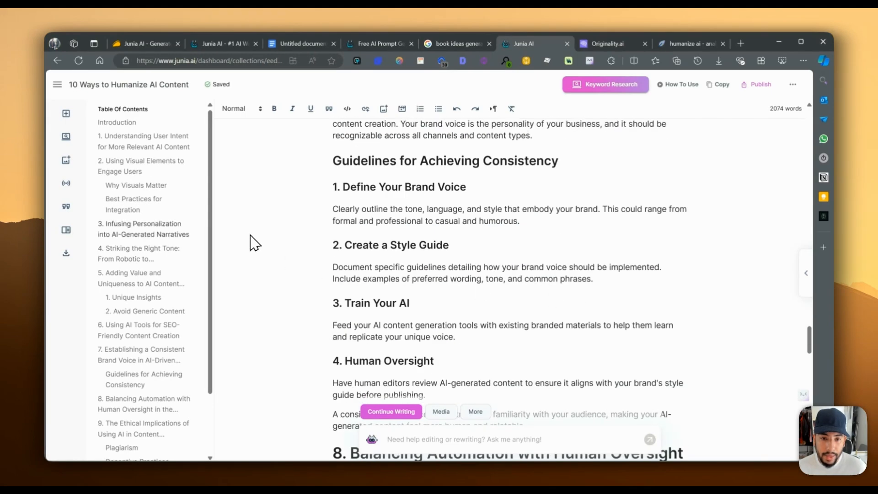
pyautogui.scroll(-7, 418, 283)
pyautogui.moveTo(340, 217); pyautogui.dragTo(466, 202)
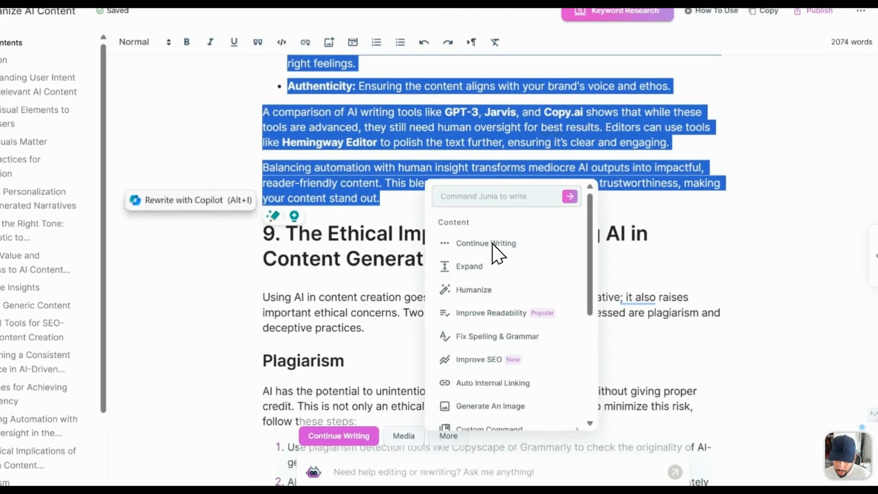
pyautogui.click(500, 232)
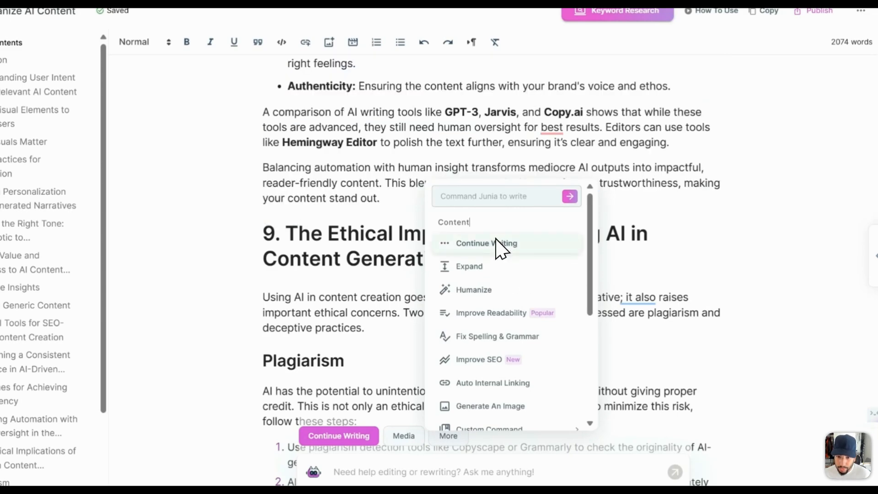
pyautogui.moveTo(382, 198); pyautogui.dragTo(291, 156)
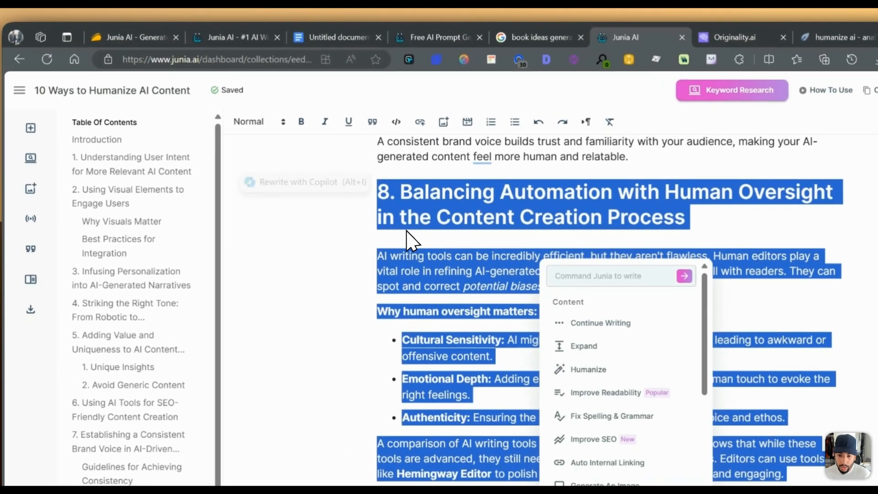
pyautogui.scroll(-2, 617, 366)
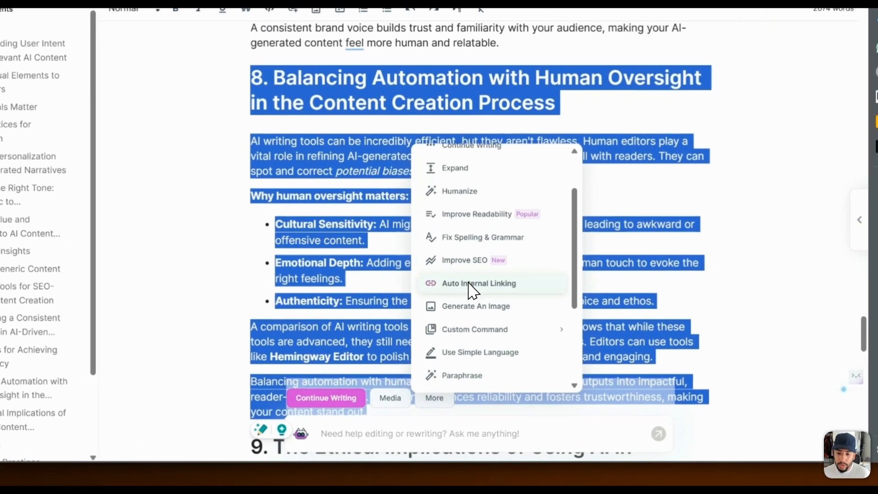
pyautogui.click(511, 322)
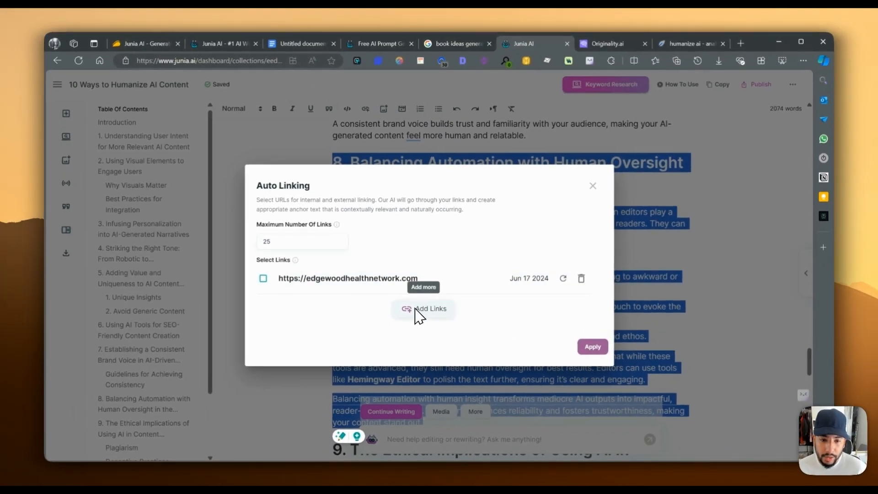
pyautogui.click(262, 278)
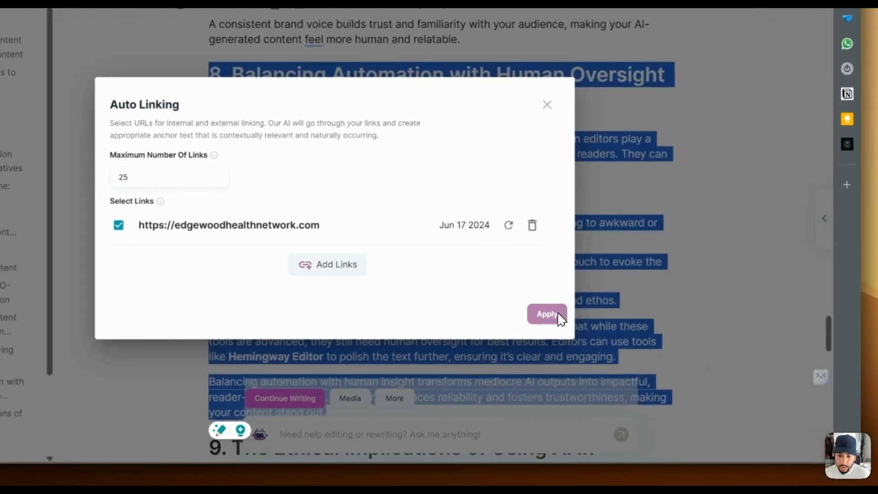
pyautogui.click(592, 347)
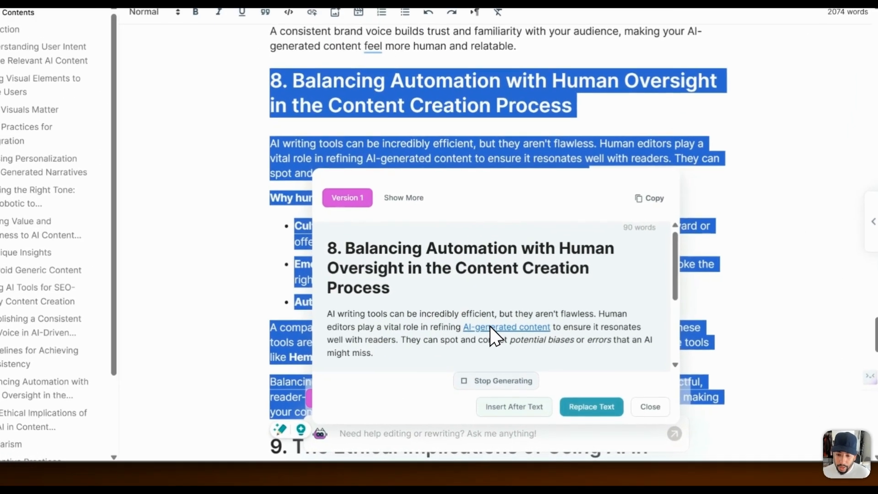
# Step: Check where the inserted "AI-generated content" link leads, review the rest of the linked version, and close it without replacing anything
pyautogui.click(505, 354)
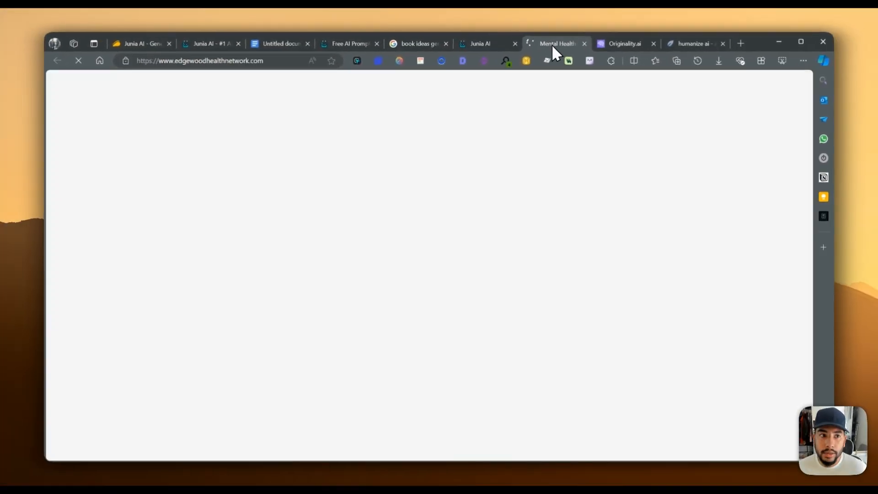
pyautogui.hotkey('ctrl', 'w')
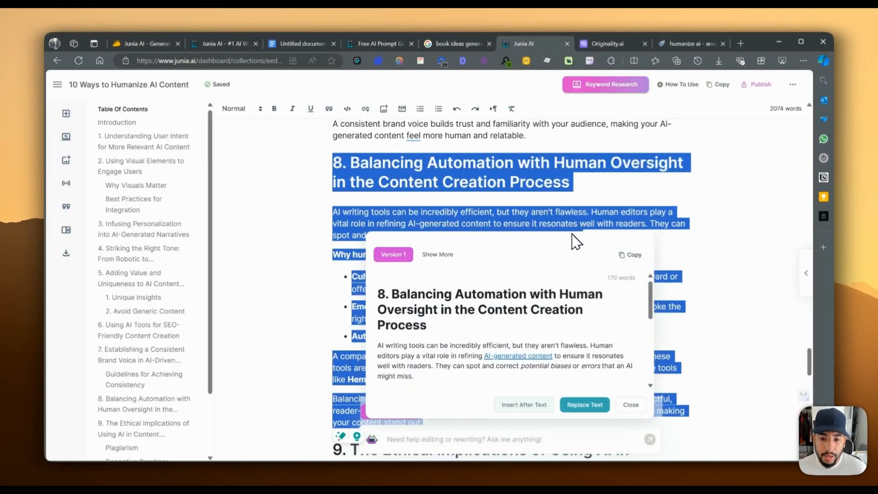
pyautogui.scroll(-10, 509, 358)
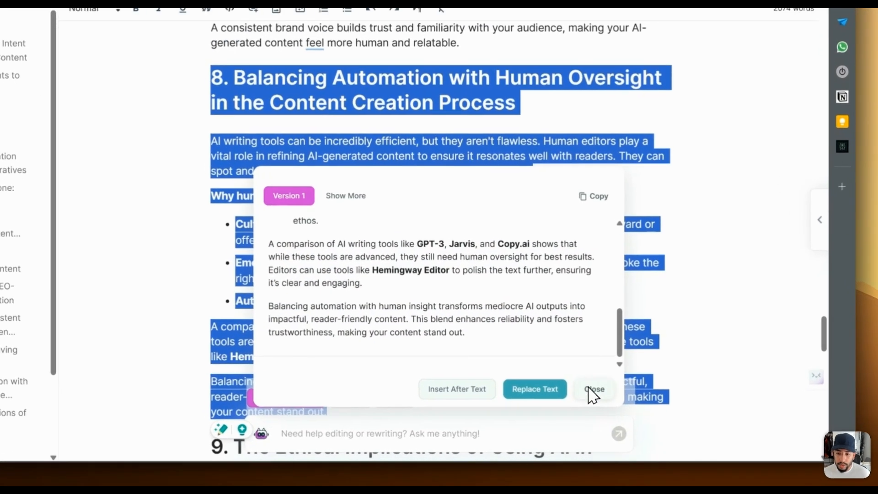
pyautogui.click(631, 404)
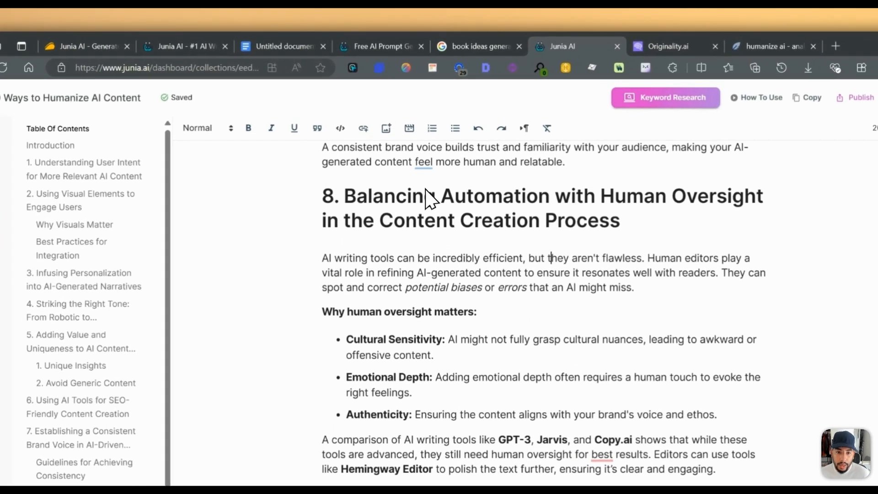
# Step: Underline "8. Balancing" in the section 8 heading, then undo the underline
pyautogui.moveTo(423, 164); pyautogui.dragTo(336, 168)
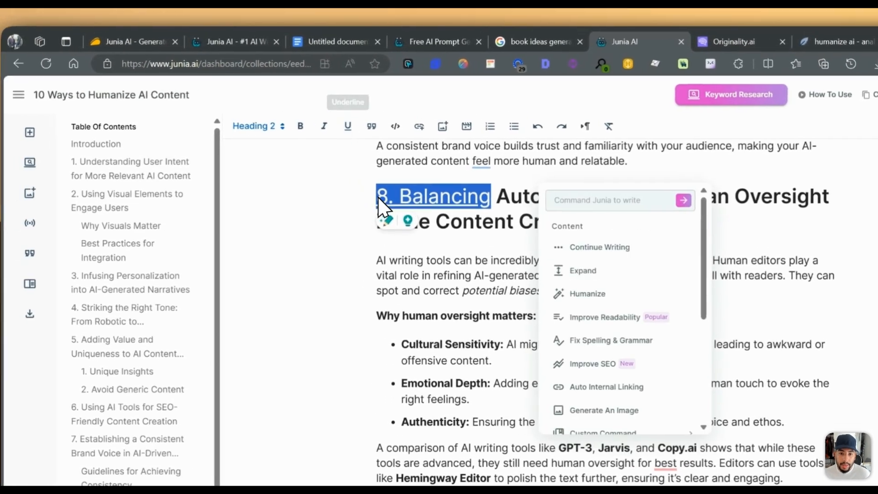
pyautogui.click(473, 405)
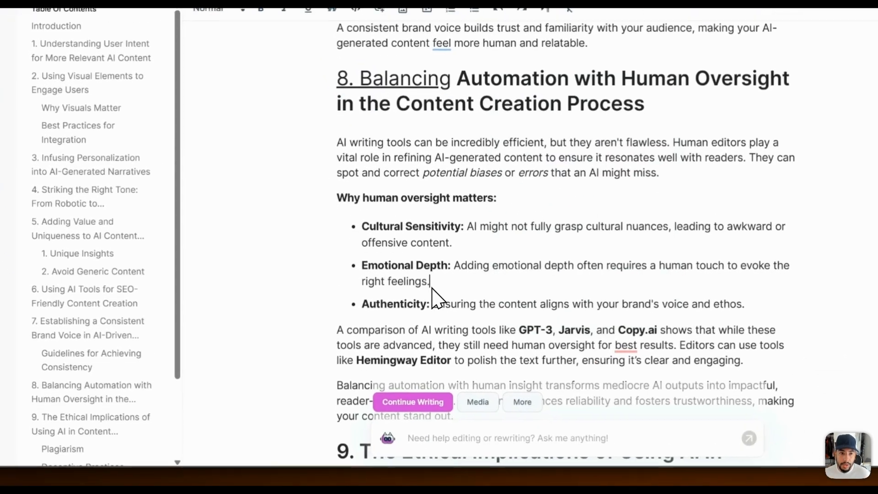
pyautogui.hotkey('ctrl', 'z')
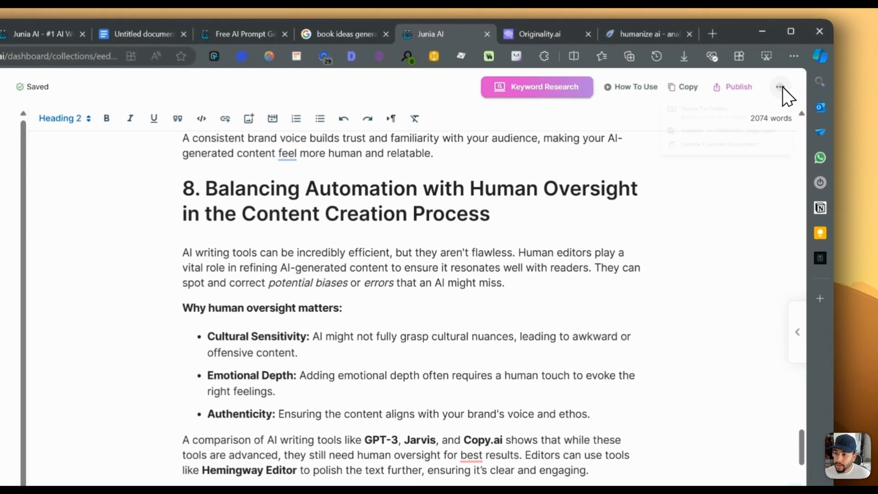
pyautogui.click(792, 85)
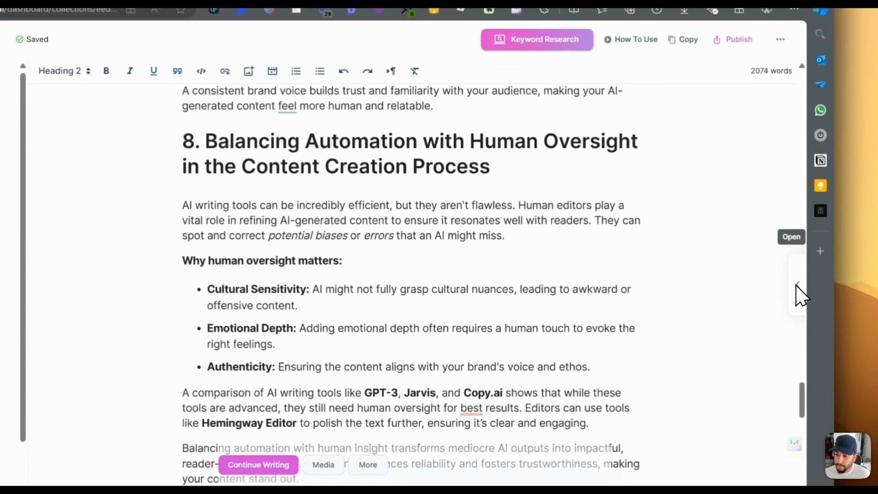
pyautogui.click(797, 292)
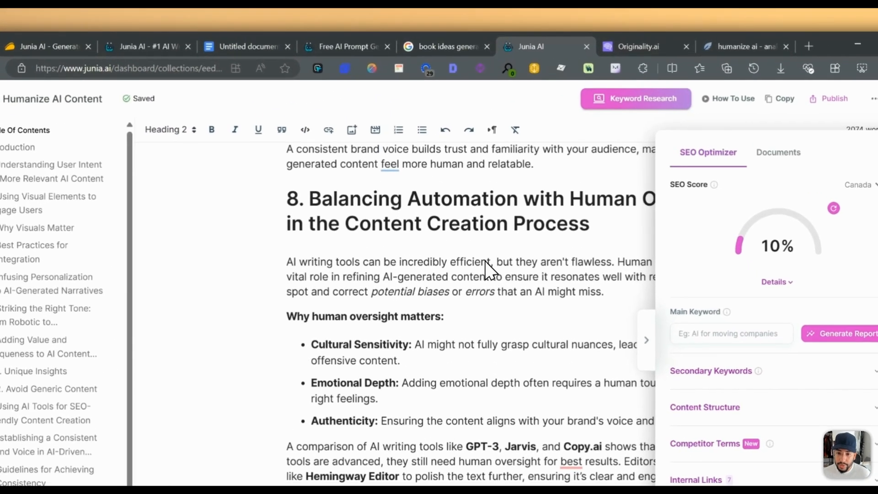
pyautogui.click(449, 225)
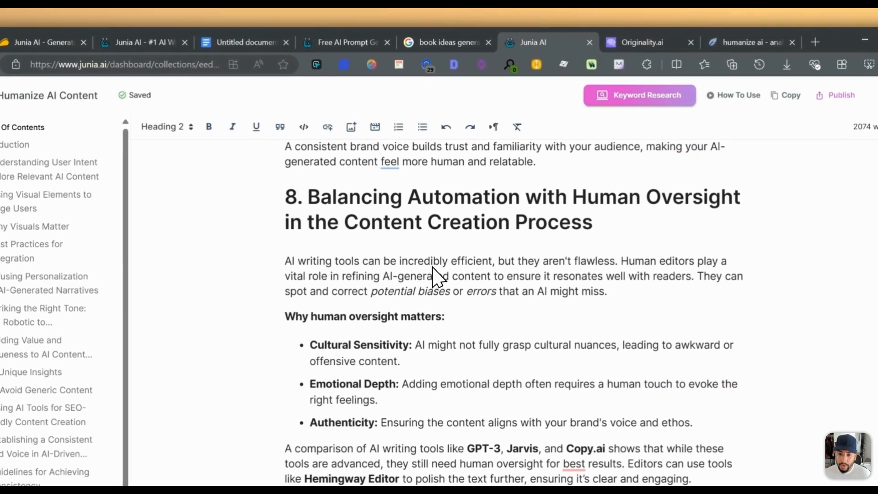
# Step: Generate an SEO Optimizer report for the main keyword "humanize ai", and close the optimizer
pyautogui.hotkey('ctrl', 'a')
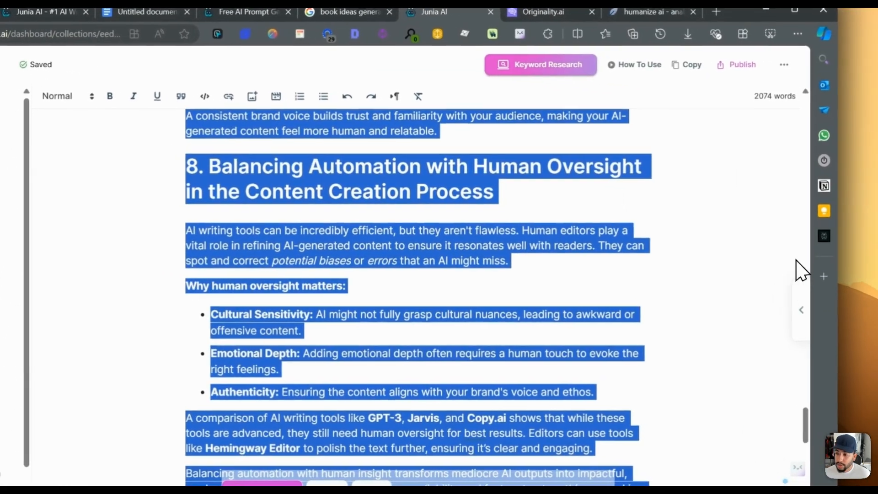
pyautogui.click(801, 309)
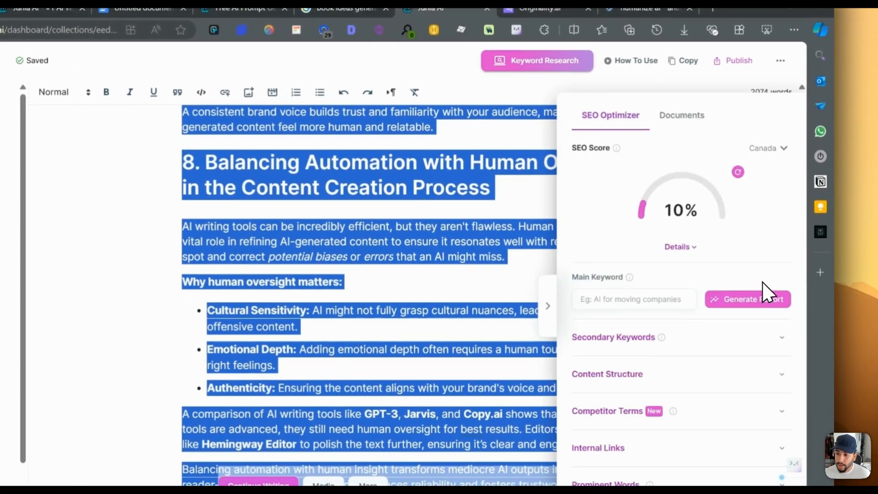
pyautogui.click(661, 303)
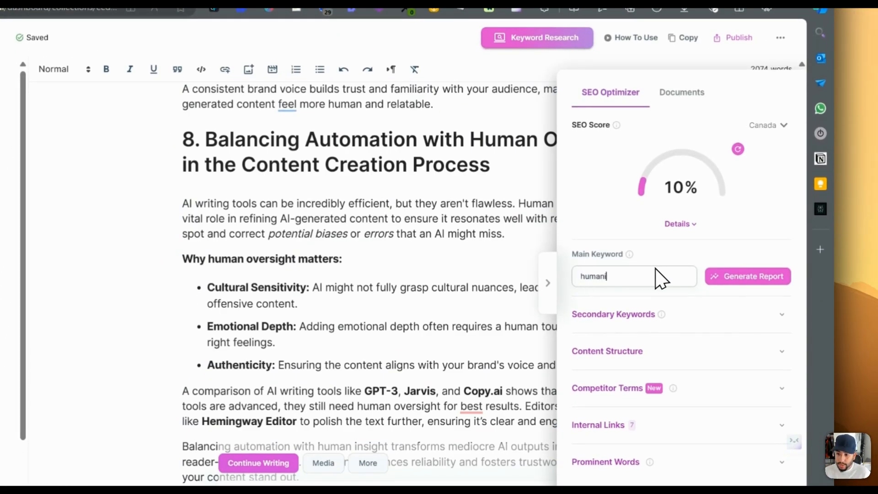
pyautogui.click(737, 279)
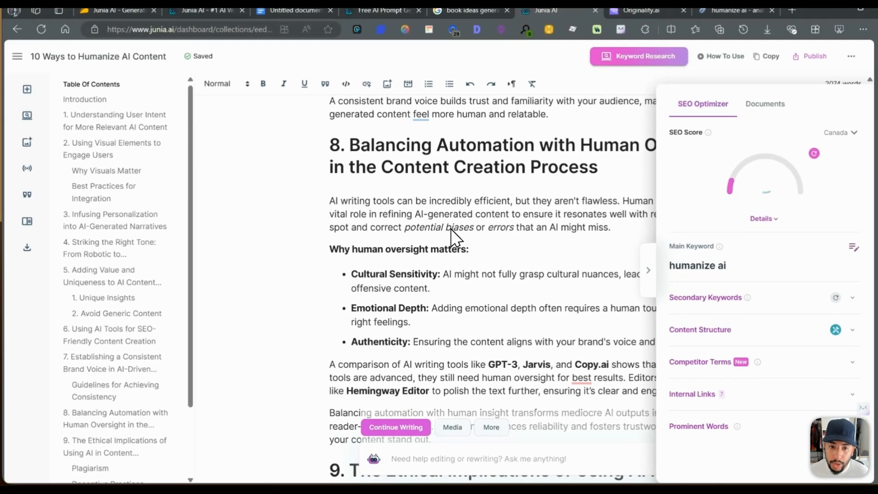
pyautogui.click(434, 224)
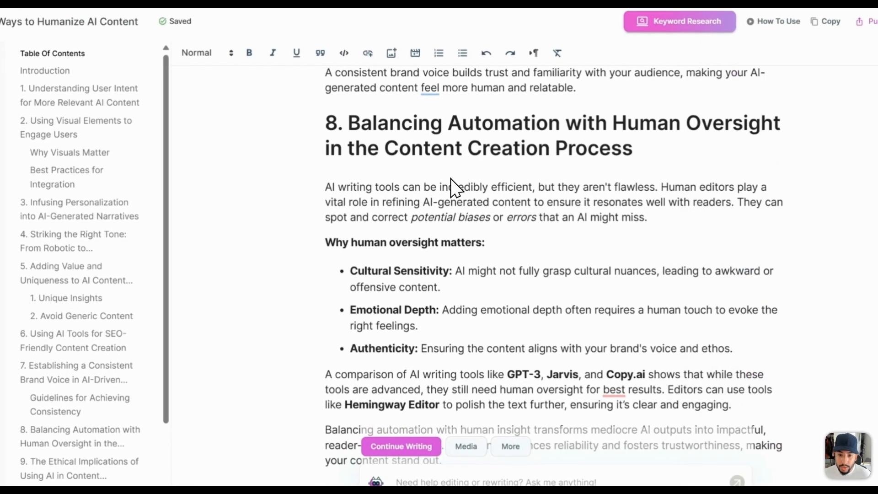
# Step: Copy the whole article and replace all text in the NeuronWriter content editor with it
pyautogui.hotkey('ctrl', 'a')
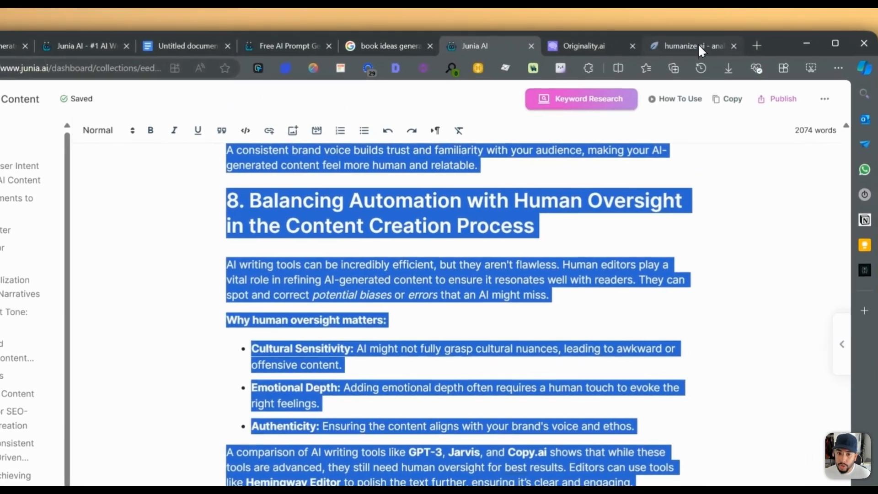
pyautogui.click(732, 31)
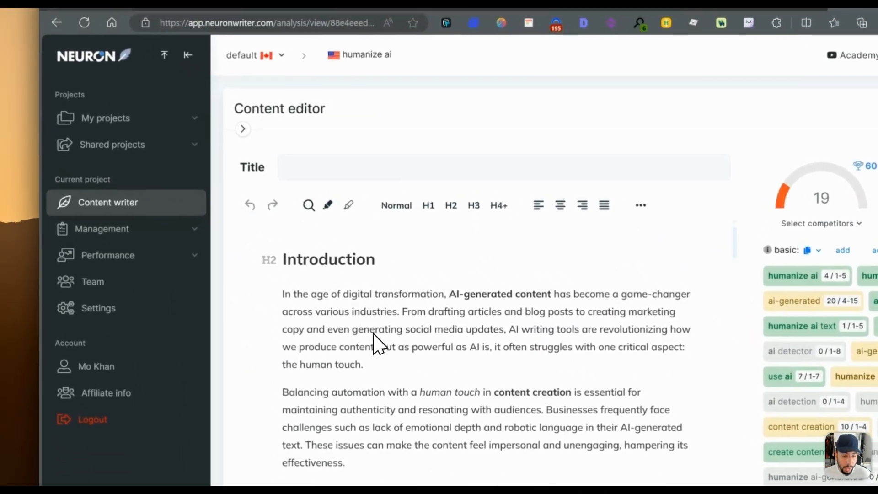
pyautogui.hotkey('ctrl', 'a')
pyautogui.hotkey('ctrl', 'v')
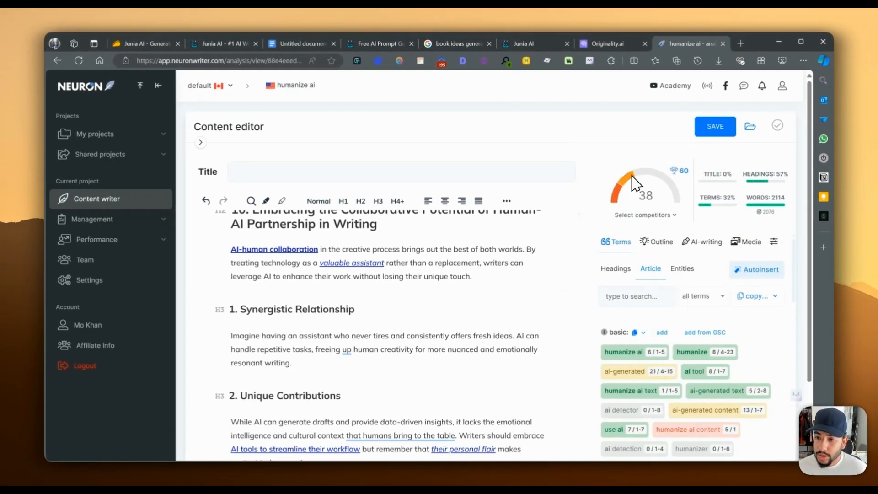
# Step: Examine the NeuronWriter content score and how often the basic and extended terms are used
pyautogui.moveTo(639, 182)
pyautogui.scroll(-3, 722, 366)
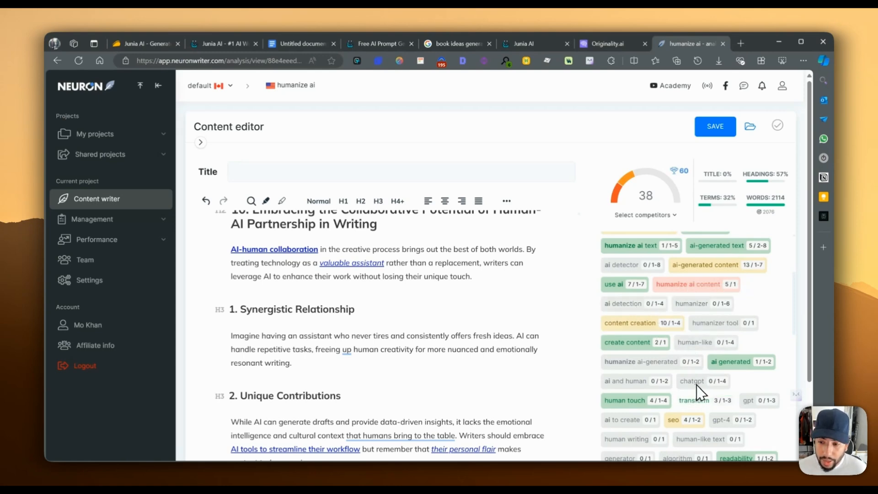
pyautogui.scroll(-3, 655, 408)
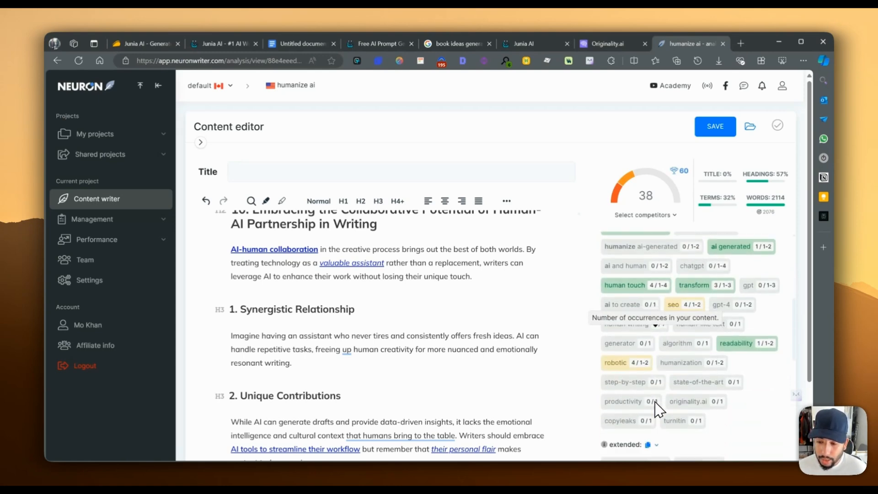
pyautogui.scroll(-3, 679, 383)
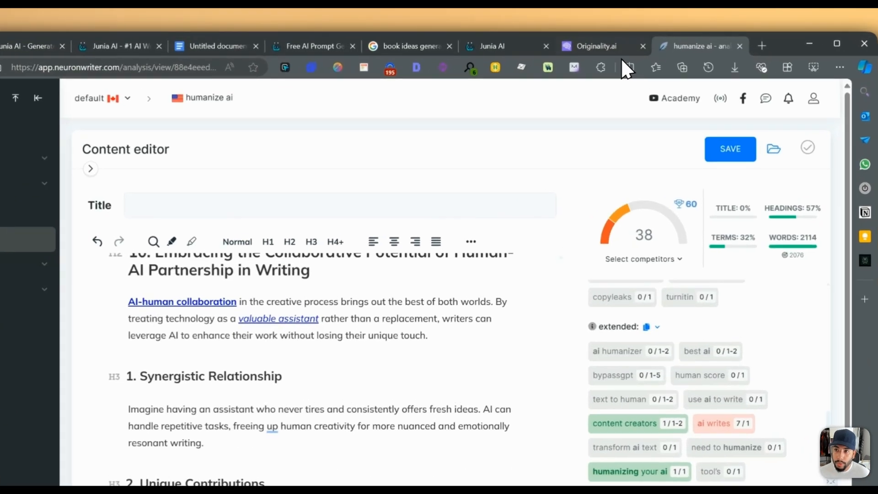
# Step: Return to the Junia AI article by way of Originality.ai and check its SEO score in the SEO Optimizer
pyautogui.click(608, 43)
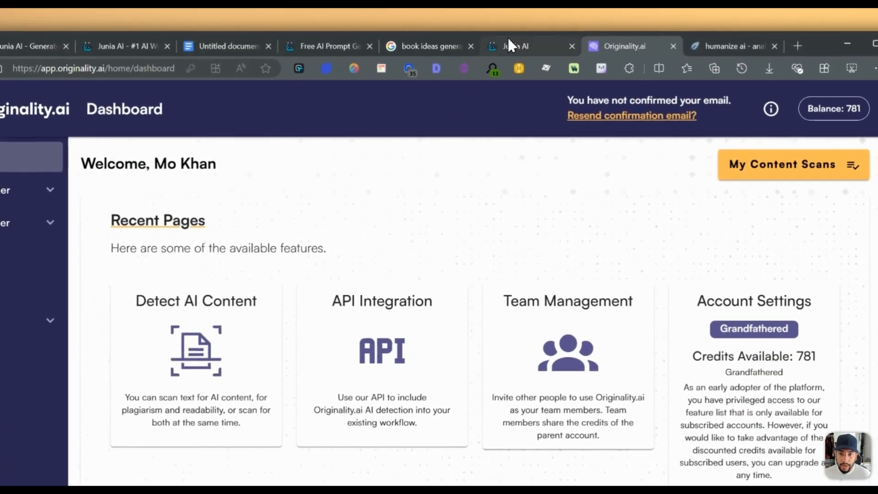
pyautogui.click(509, 44)
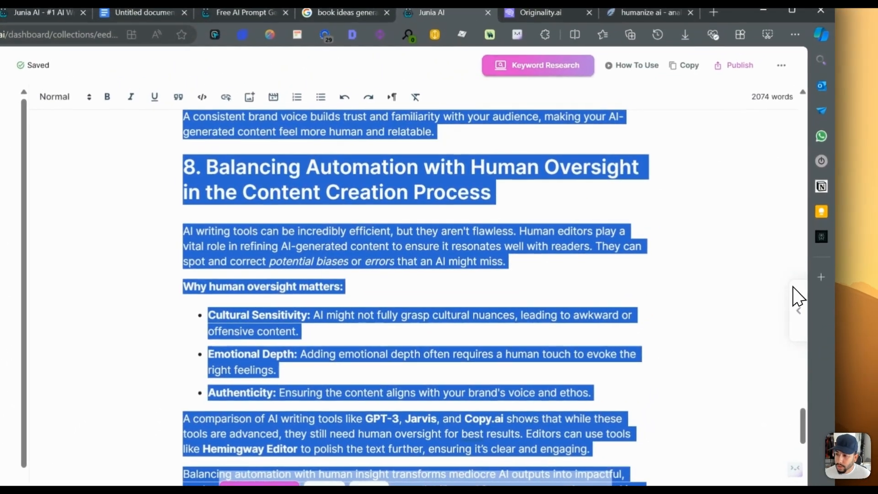
pyautogui.click(826, 273)
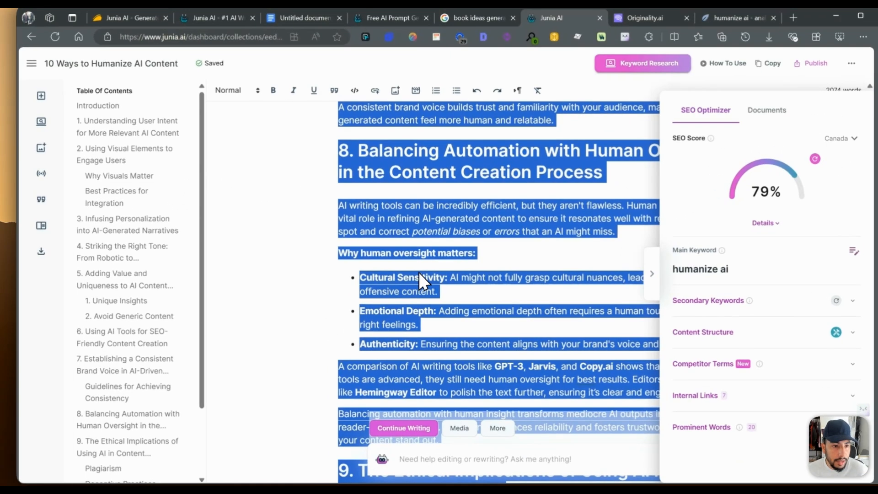
pyautogui.click(407, 274)
# Step: View the article's SEO metadata settings and its AI detection score, closing each view
pyautogui.moveTo(59, 109)
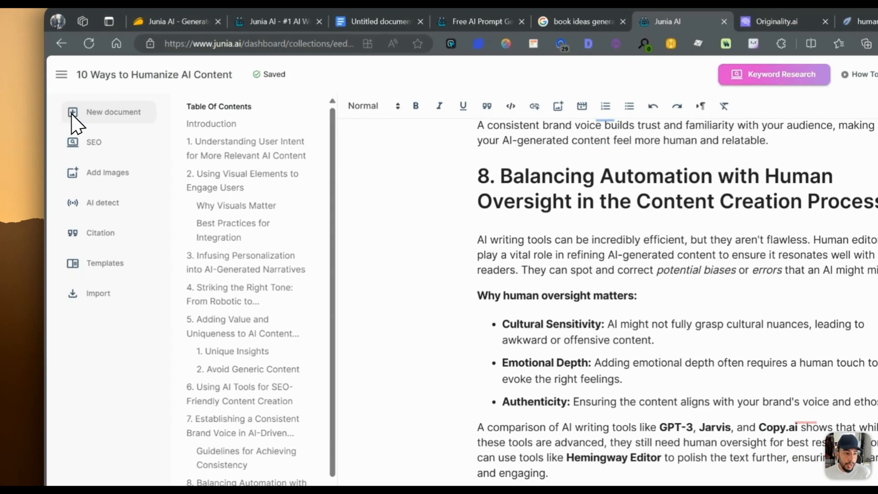
pyautogui.click(89, 147)
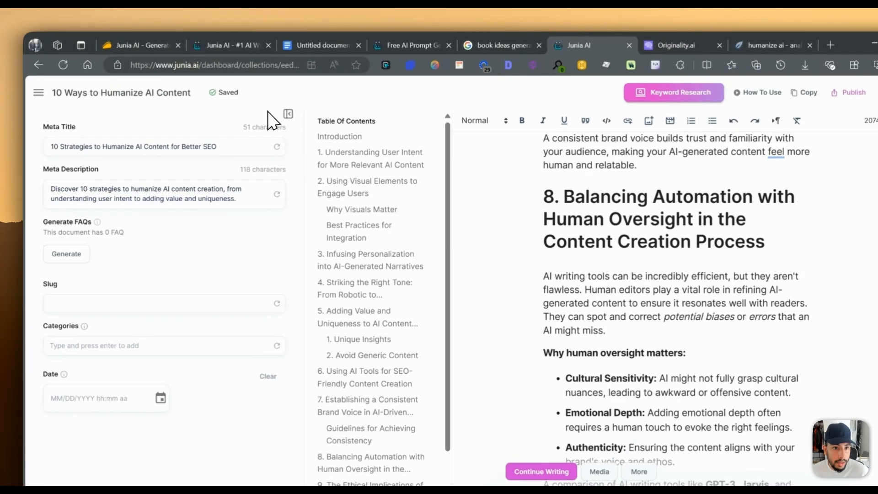
pyautogui.click(272, 103)
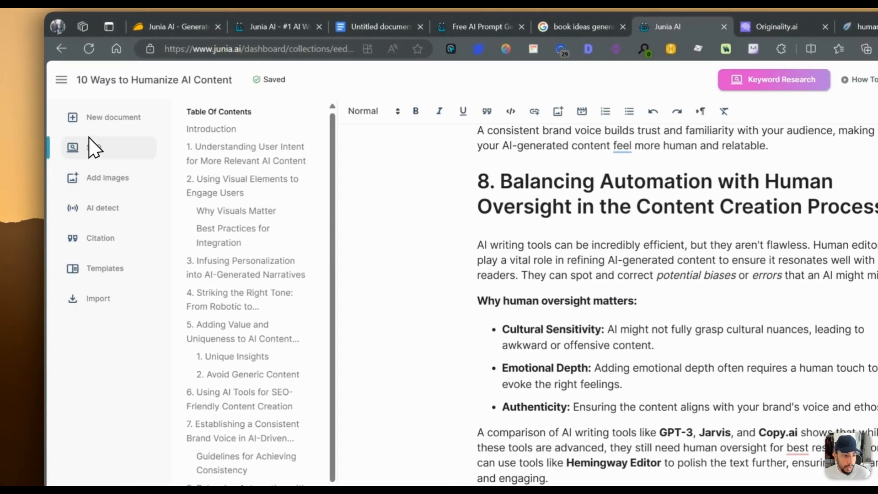
pyautogui.click(105, 208)
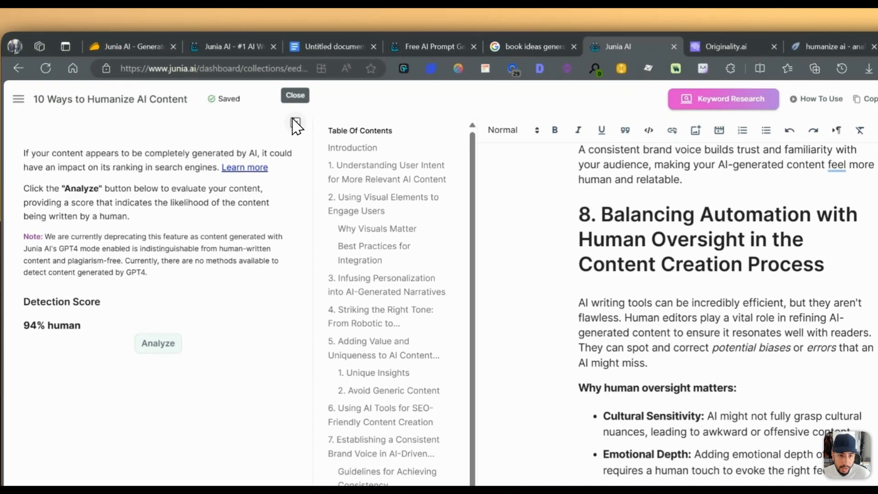
pyautogui.click(273, 103)
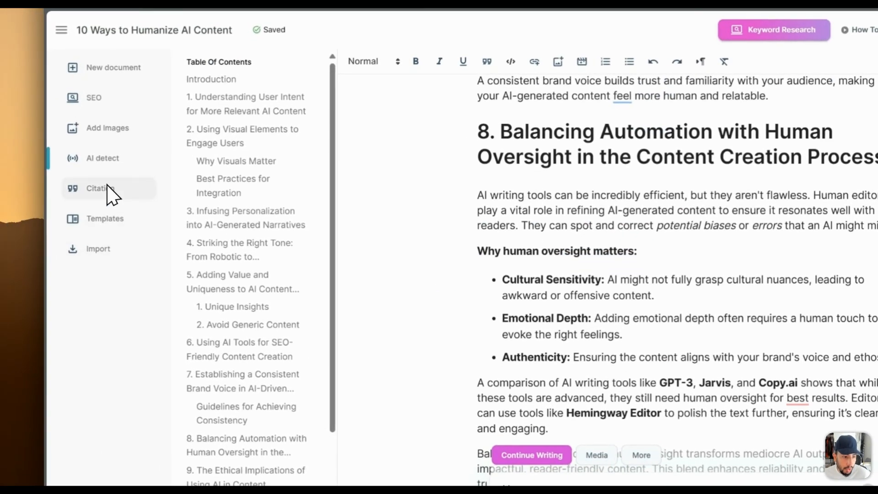
# Step: View the citation options and the template library, closing both without adding anything
pyautogui.click(103, 190)
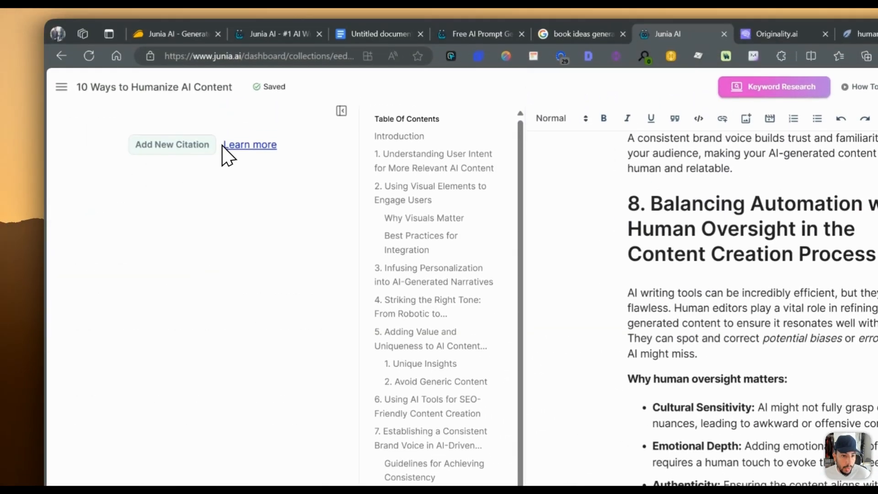
pyautogui.click(341, 111)
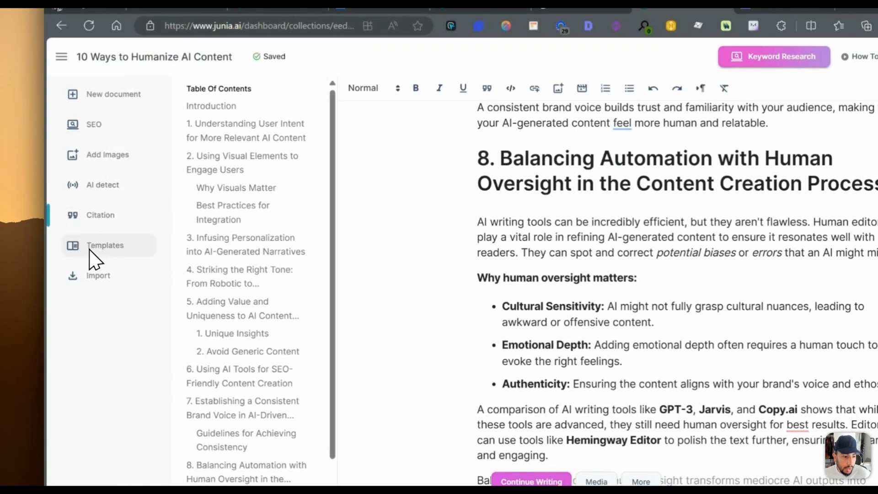
pyautogui.click(93, 251)
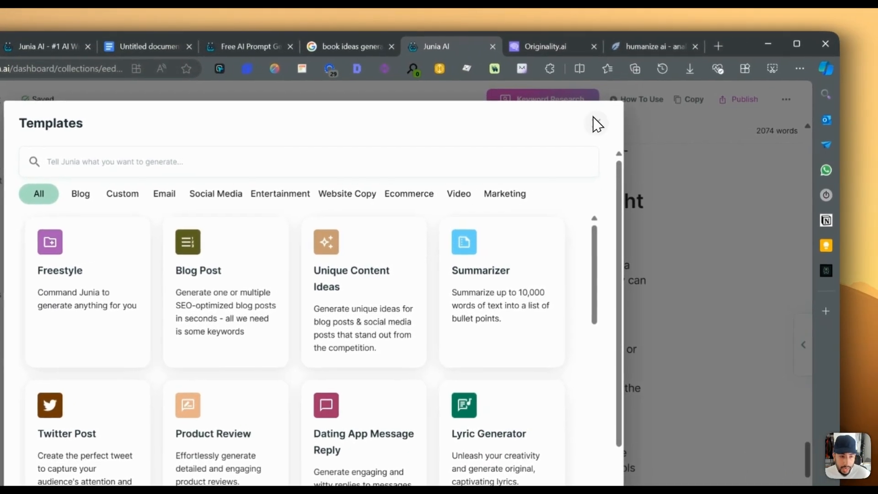
pyautogui.click(827, 59)
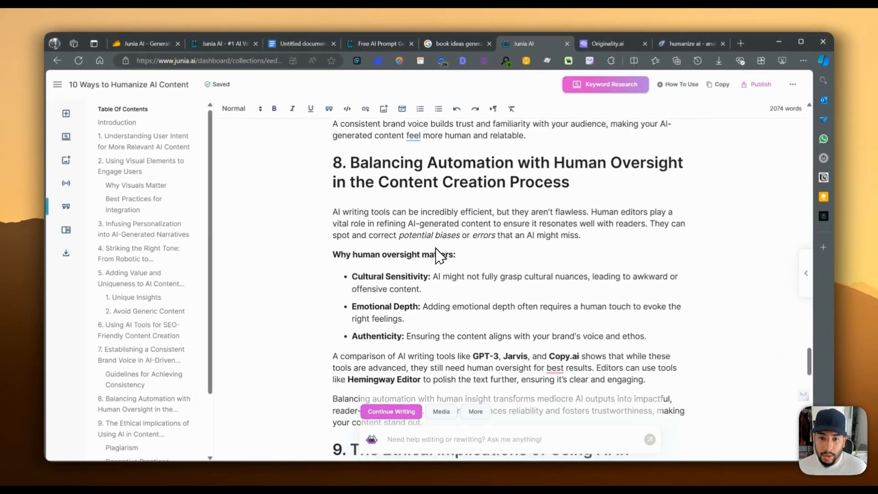
# Step: Copy the whole article and paste it into a new content scan in Originality.ai
pyautogui.scroll(20, 437, 257)
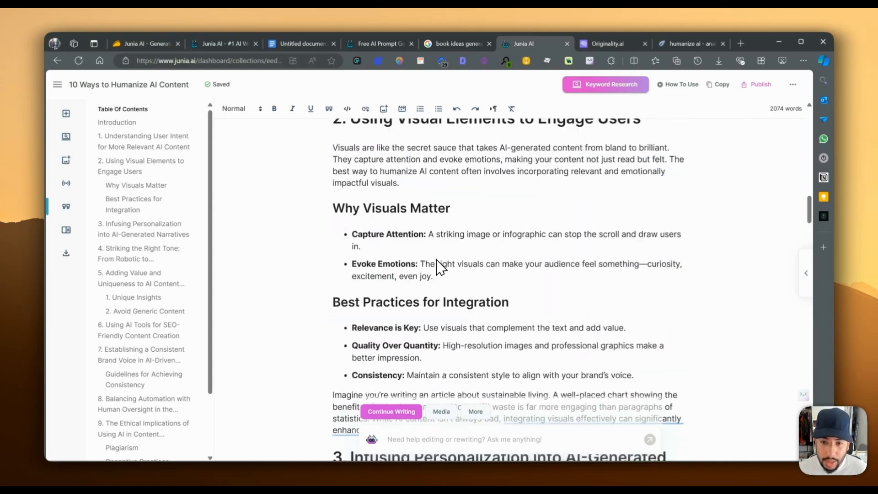
pyautogui.scroll(10, 441, 264)
pyautogui.scroll(-8, 448, 256)
pyautogui.scroll(4, 432, 251)
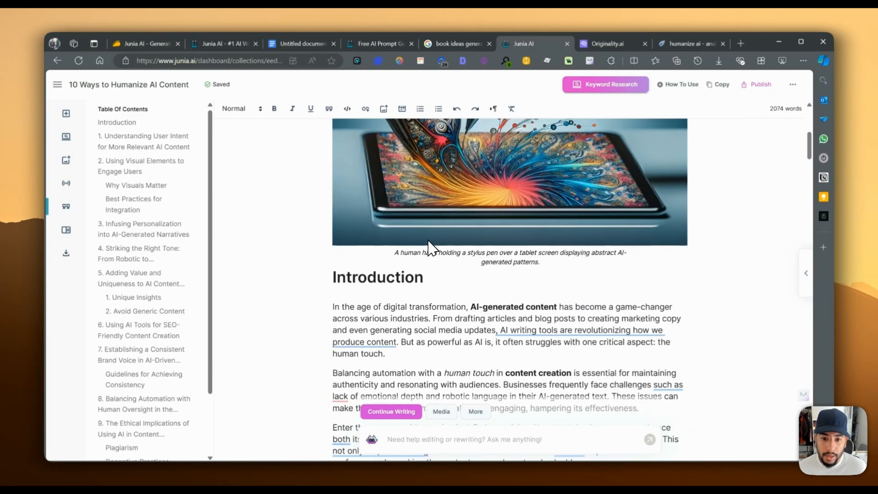
pyautogui.hotkey('ctrl', 'a')
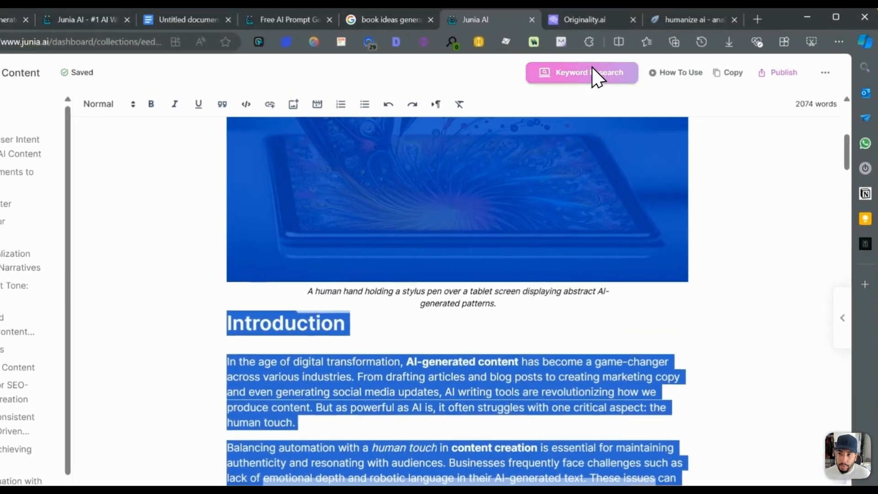
pyautogui.click(608, 19)
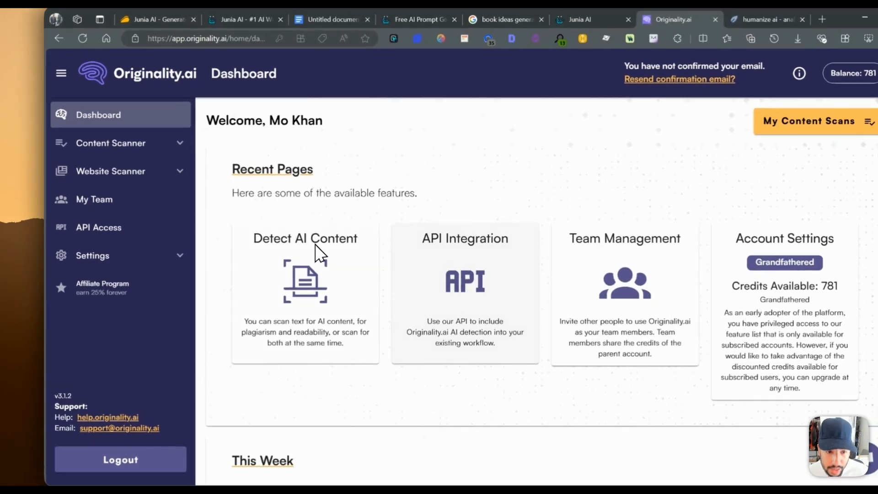
pyautogui.click(288, 256)
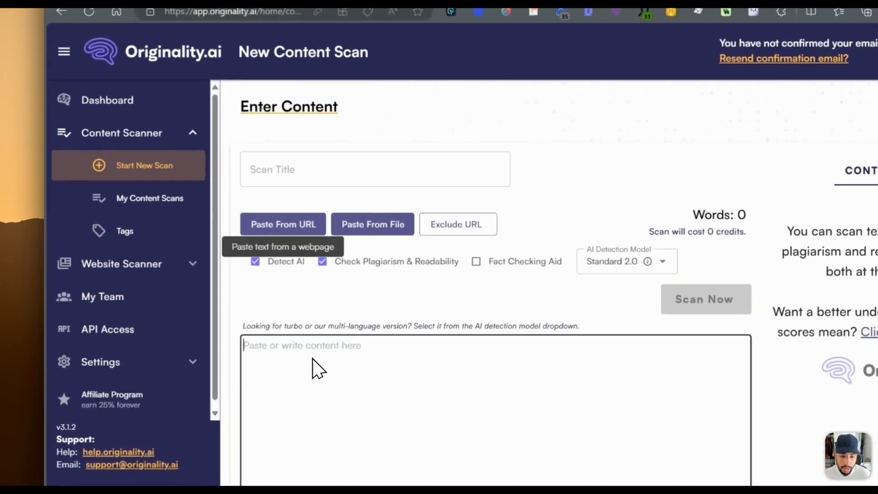
pyautogui.hotkey('ctrl', 'v')
# Step: Set the AI detection model to Turbo 3.0 and start the scan with AI detection and plagiarism and readability checks enabled
pyautogui.click(705, 299)
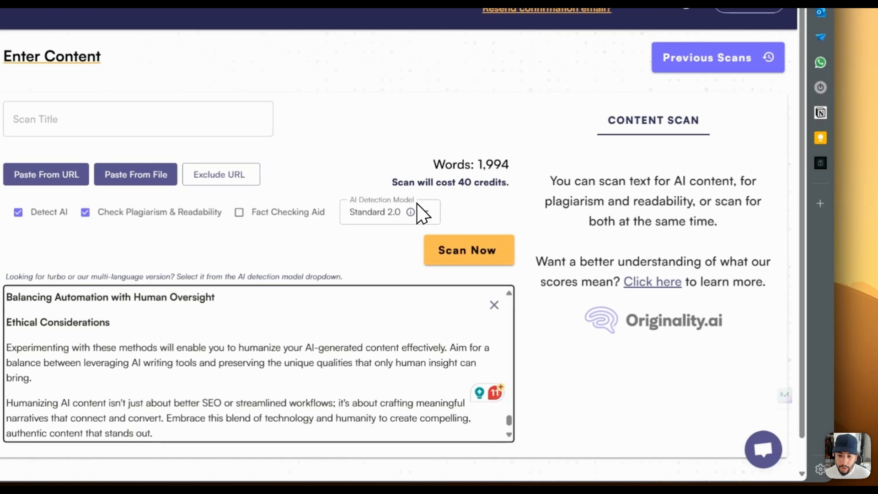
pyautogui.click(417, 211)
pyautogui.click(372, 278)
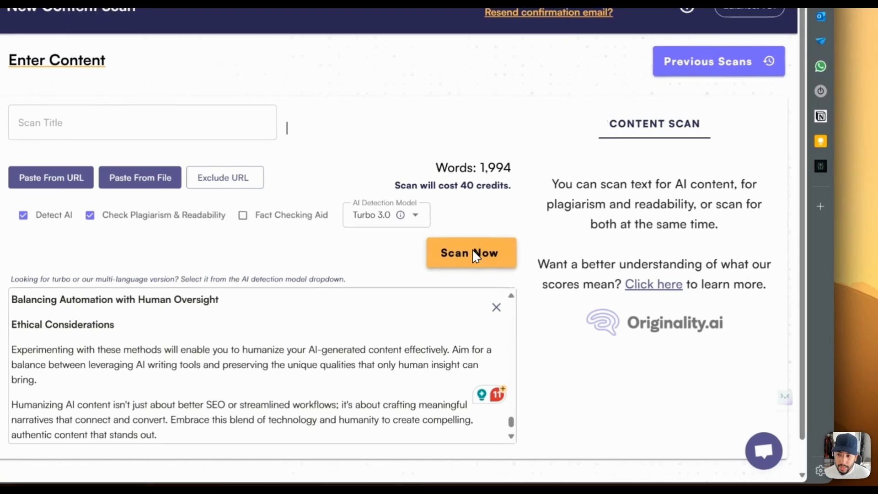
pyautogui.click(552, 284)
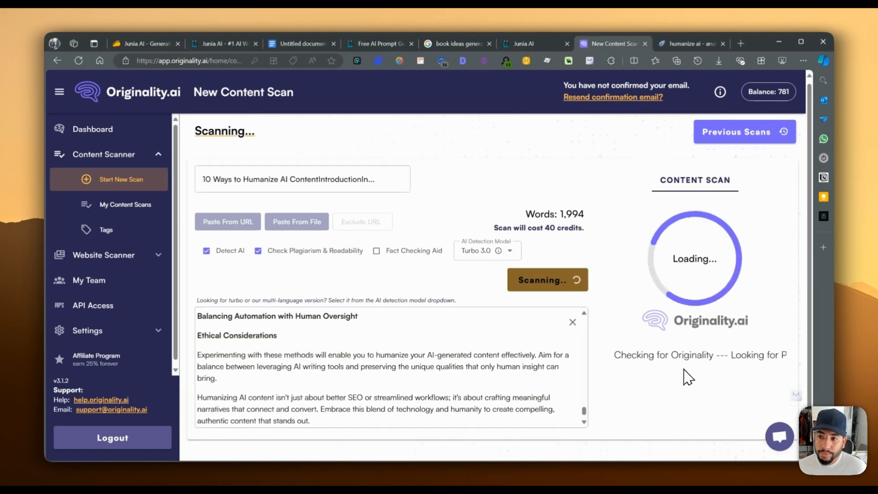
pyautogui.scroll(-1, 688, 380)
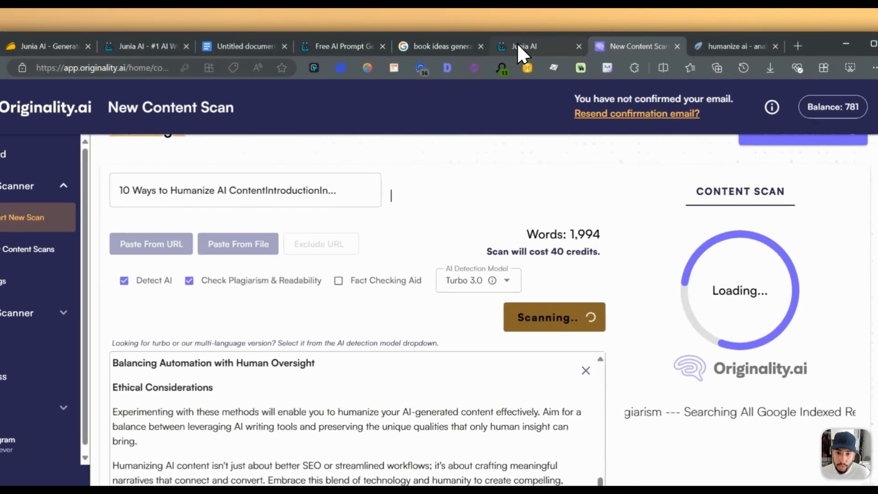
# Step: Switch back to the Junia AI article, review its title, cover image and introduction, and clear the text selection
pyautogui.click(526, 43)
pyautogui.scroll(5, 466, 146)
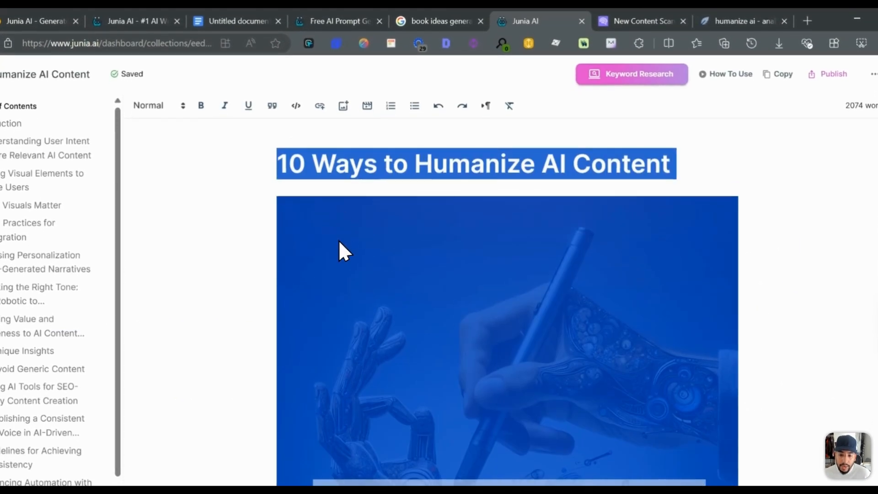
pyautogui.scroll(-7, 338, 239)
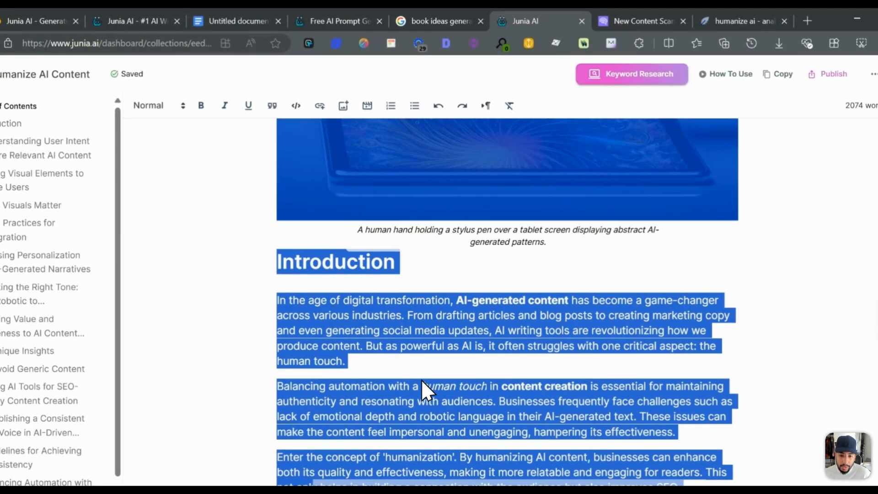
pyautogui.click(382, 311)
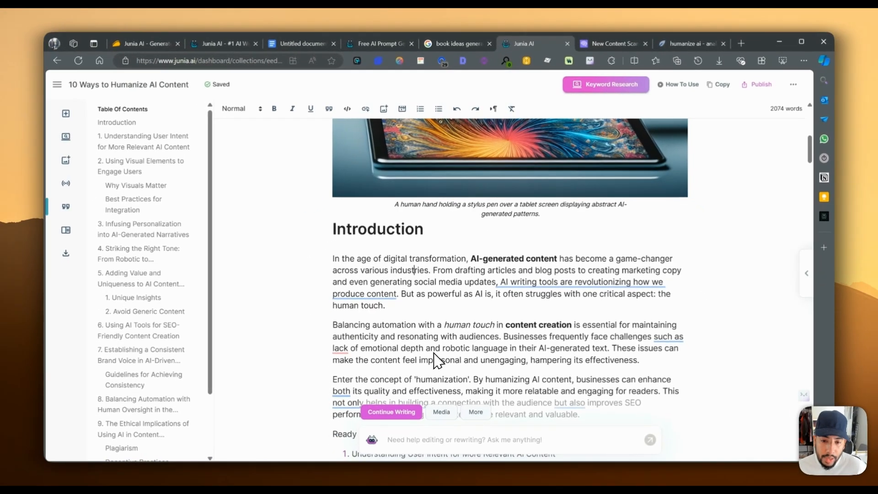
# Step: Read through the Junia AI article from the introduction to the section on using visual elements
pyautogui.scroll(-2, 448, 329)
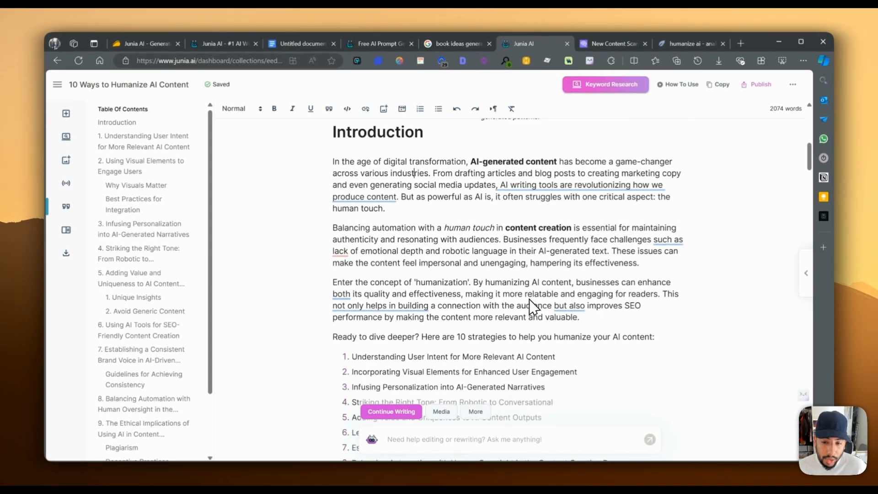
pyautogui.scroll(-3, 466, 361)
pyautogui.scroll(-3, 469, 340)
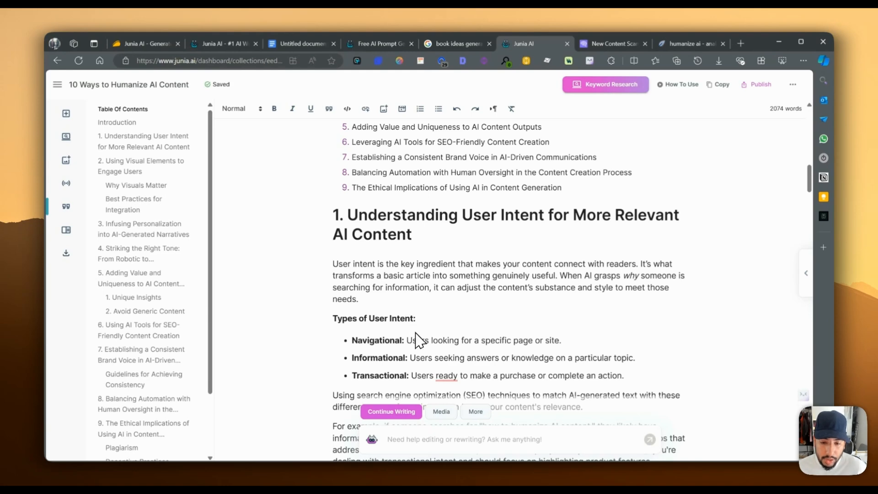
pyautogui.scroll(-2, 425, 343)
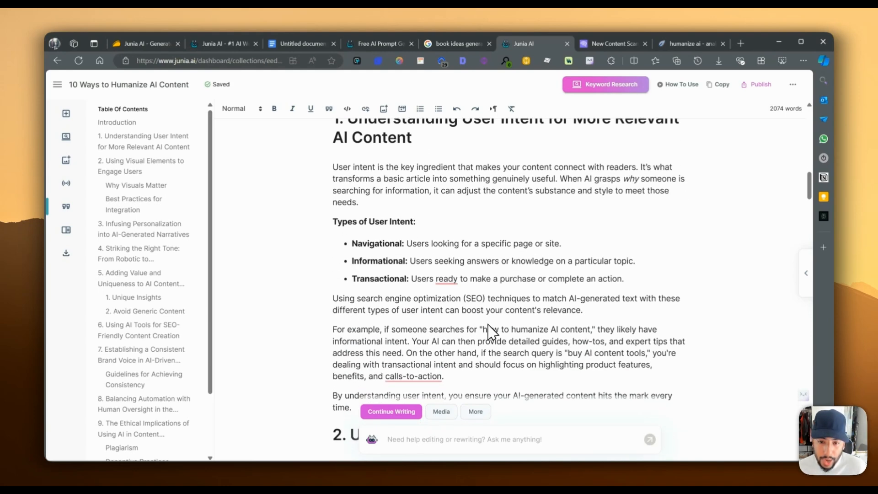
pyautogui.scroll(-2, 493, 350)
pyautogui.scroll(-6, 496, 370)
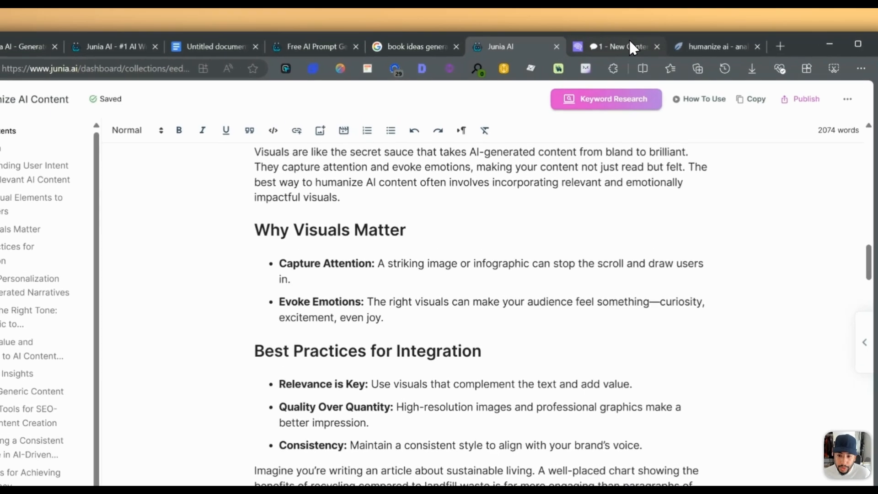
# Step: Check the AI detection score in Originality.ai, and return to the Junia AI article to review its sections up to section 5
pyautogui.click(629, 45)
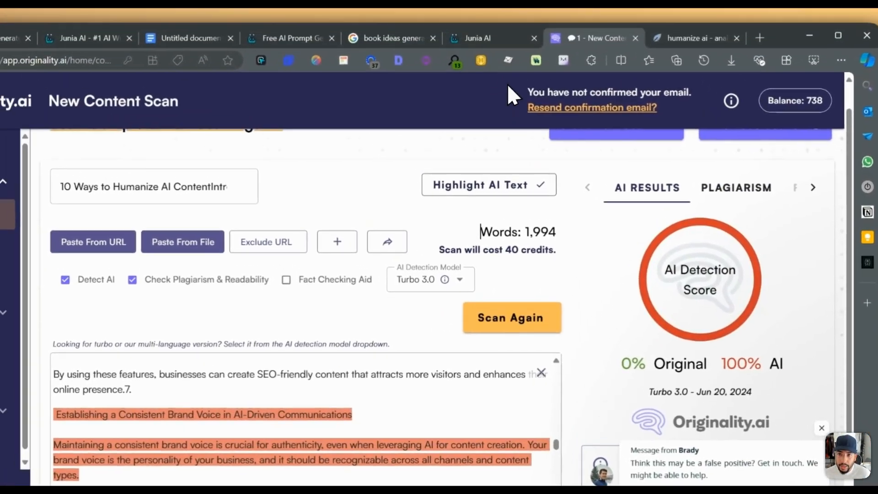
pyautogui.click(500, 45)
pyautogui.scroll(-15, 358, 438)
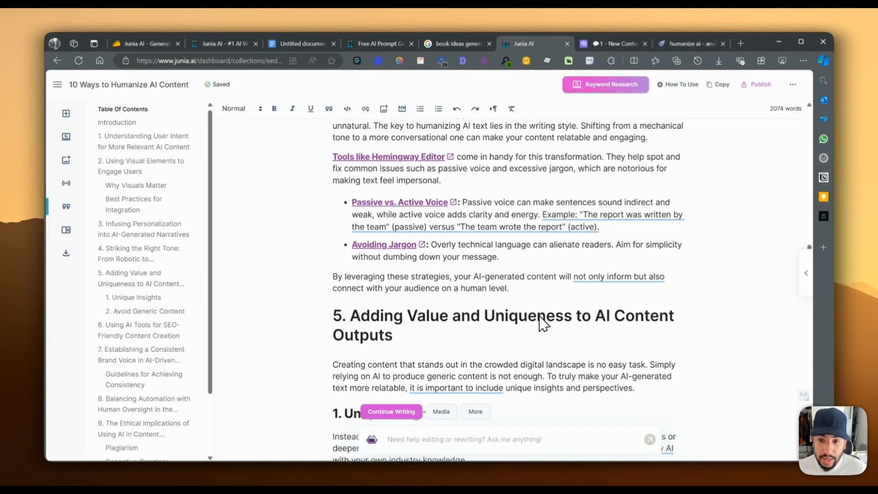
pyautogui.scroll(8, 544, 327)
pyautogui.scroll(10, 548, 333)
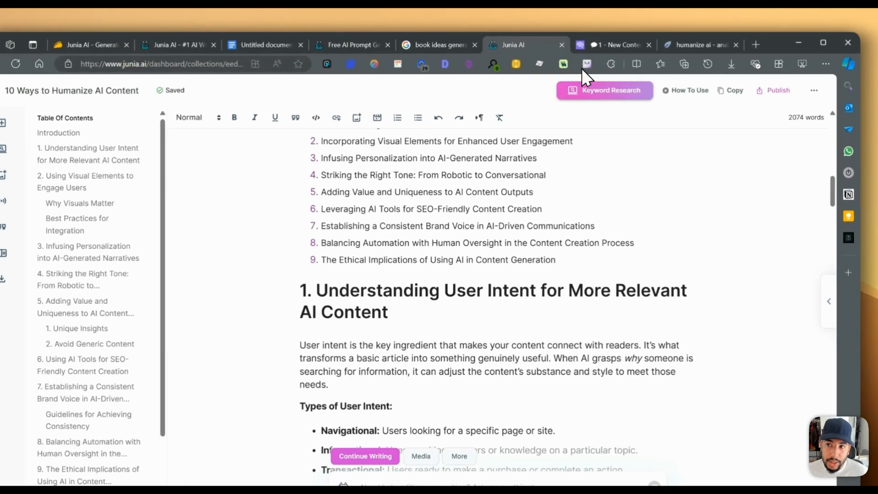
# Step: Look at the Originality.ai scan results again and go back to the title and cover image of the Junia AI article
pyautogui.click(613, 44)
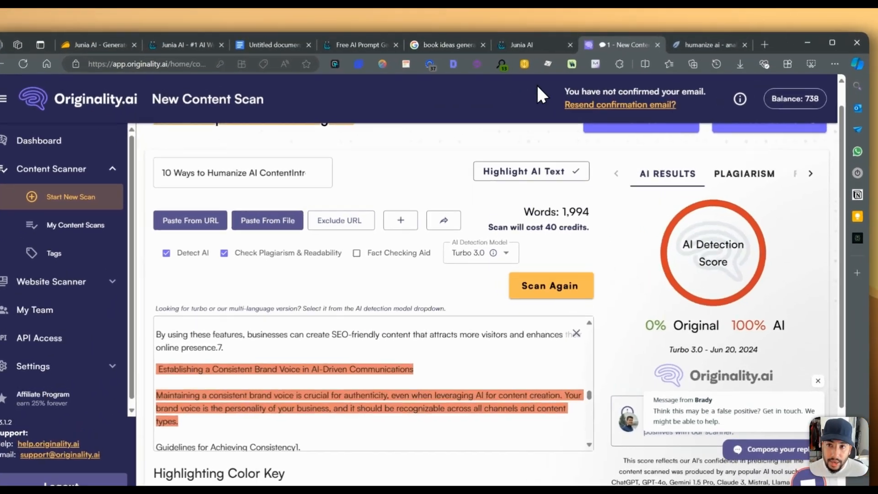
pyautogui.click(532, 44)
pyautogui.scroll(3, 484, 379)
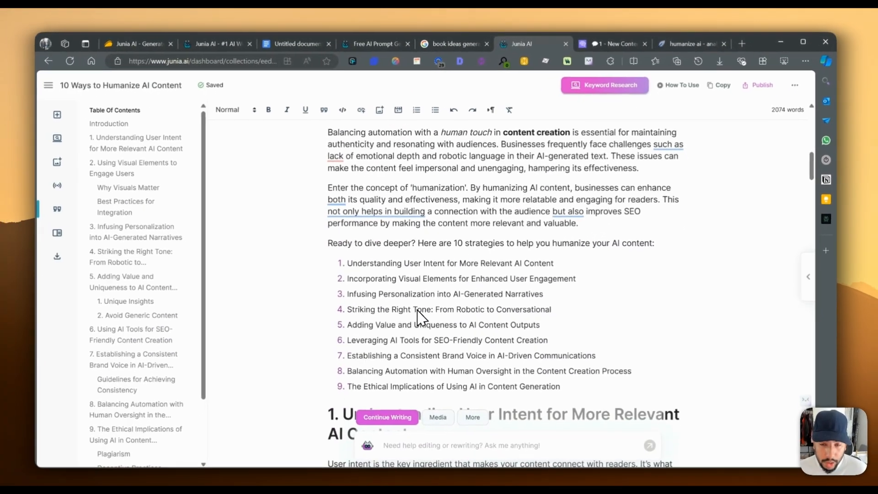
pyautogui.scroll(10, 441, 402)
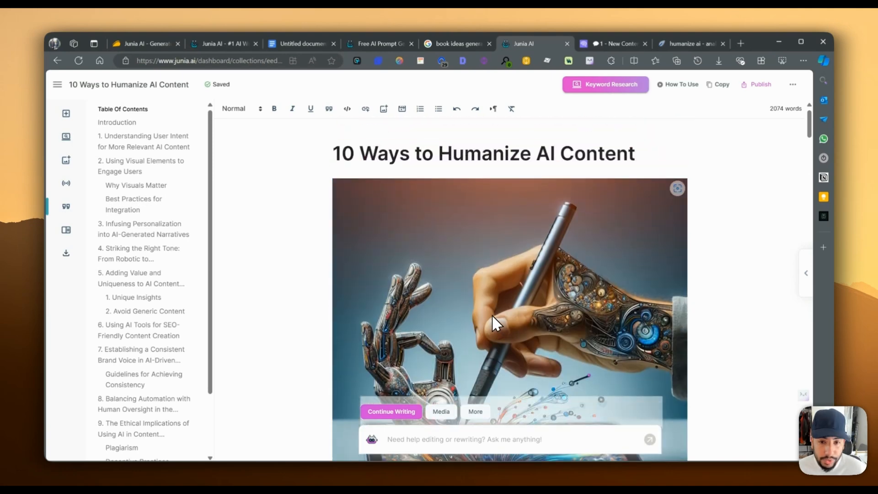